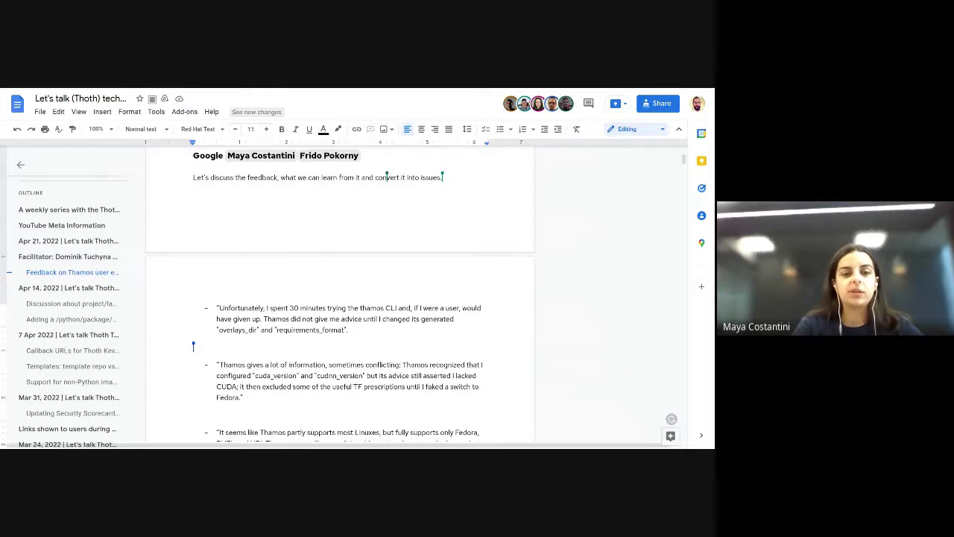
Step: Hide the document outline and put the caret on the empty line under the first quote
{"action": "left_click", "coordinate": [21, 165]}
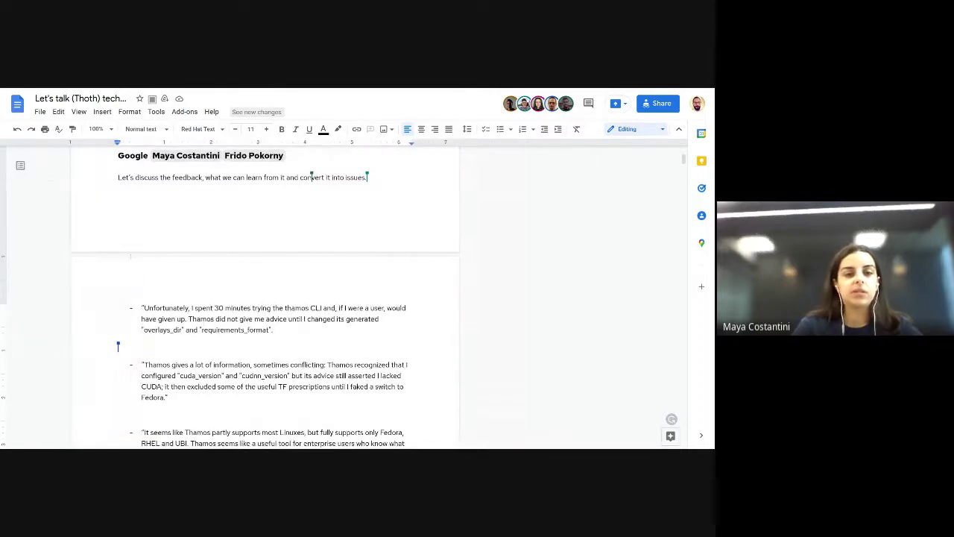
{"action": "double_click", "coordinate": [208, 347]}
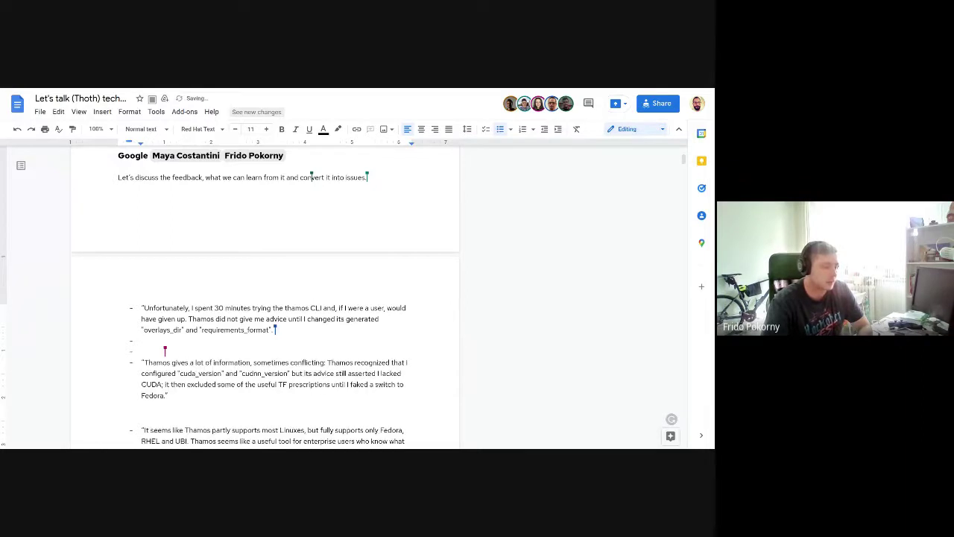
Step: Add the indented sub-bullet "let's get some feedback an try to reproduce the issue mentioned above"
{"action": "key", "text": "Tab"}
{"action": "type", "text": "let's get some "}
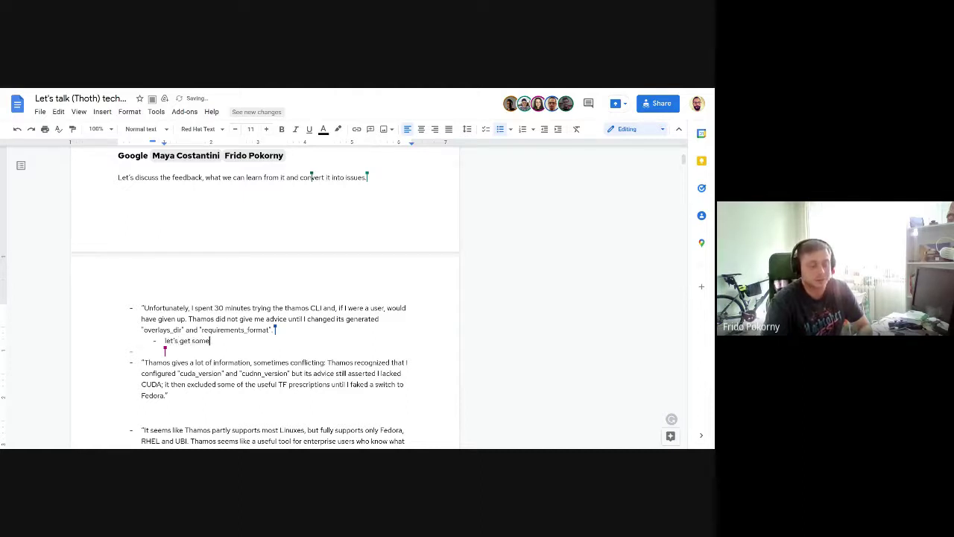
{"action": "type", "text": "feedback an"}
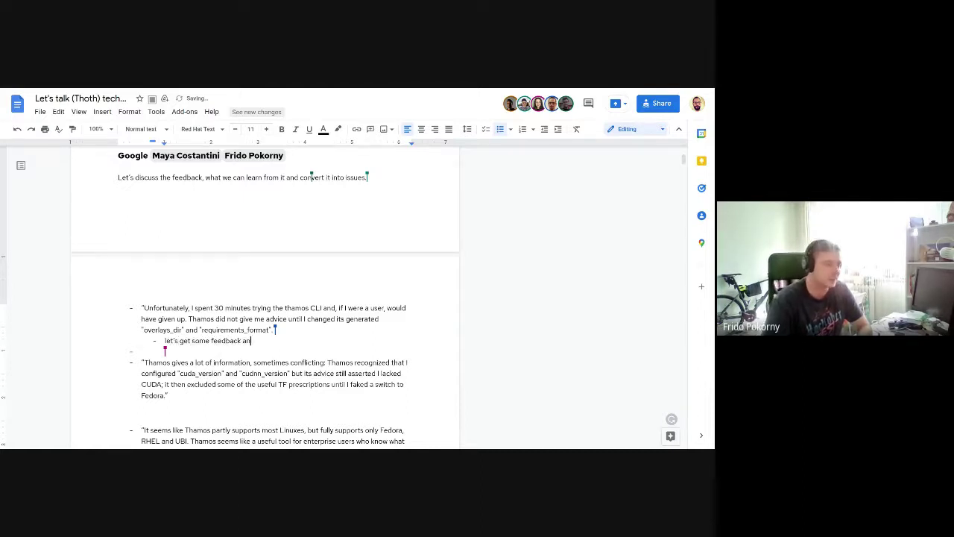
{"action": "type", "text": " try to repr"}
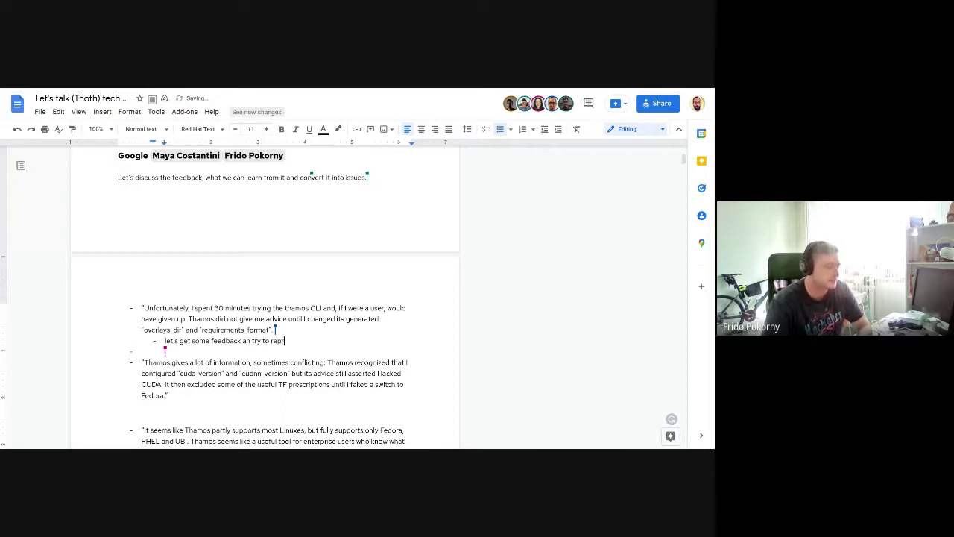
{"action": "type", "text": "oduce the issue men"}
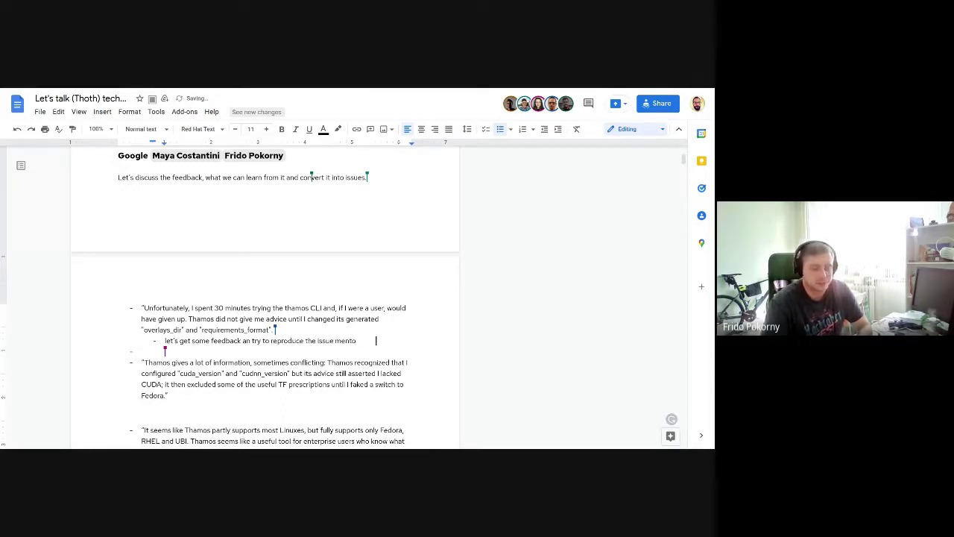
{"action": "type", "text": "tioned above"}
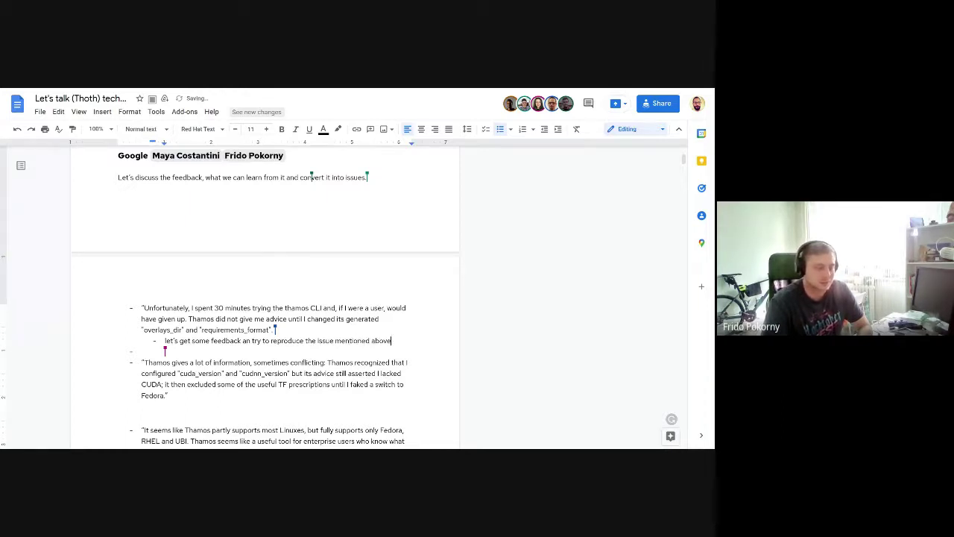
{"action": "type", "text": "."}
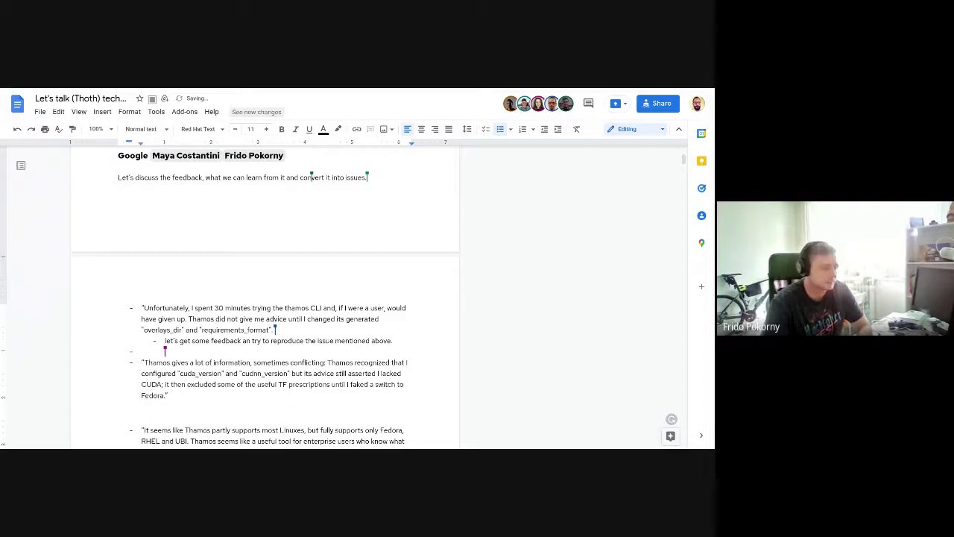
{"action": "key", "text": "Return"}
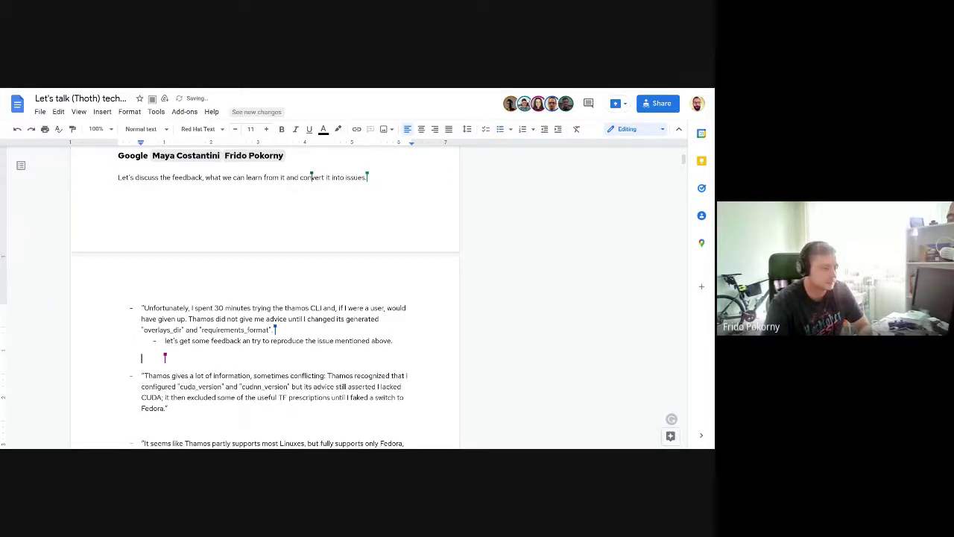
{"action": "left_click", "coordinate": [394, 340]}
{"action": "key", "text": "BackSpace"}
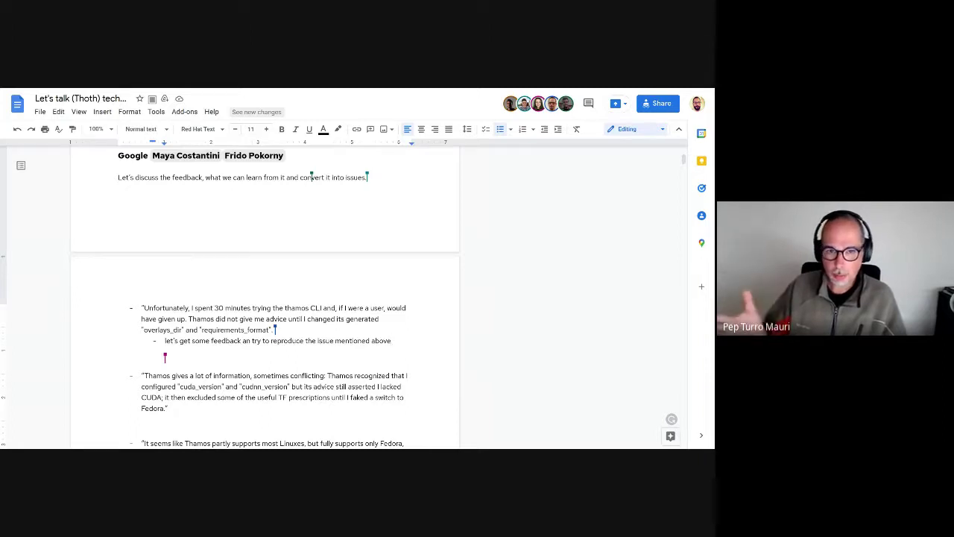
Step: Add a second sub-bullet "thoth.yaml error?" and select it
{"action": "key", "text": "Return"}
{"action": "type", "text": "thoth.yaml"}
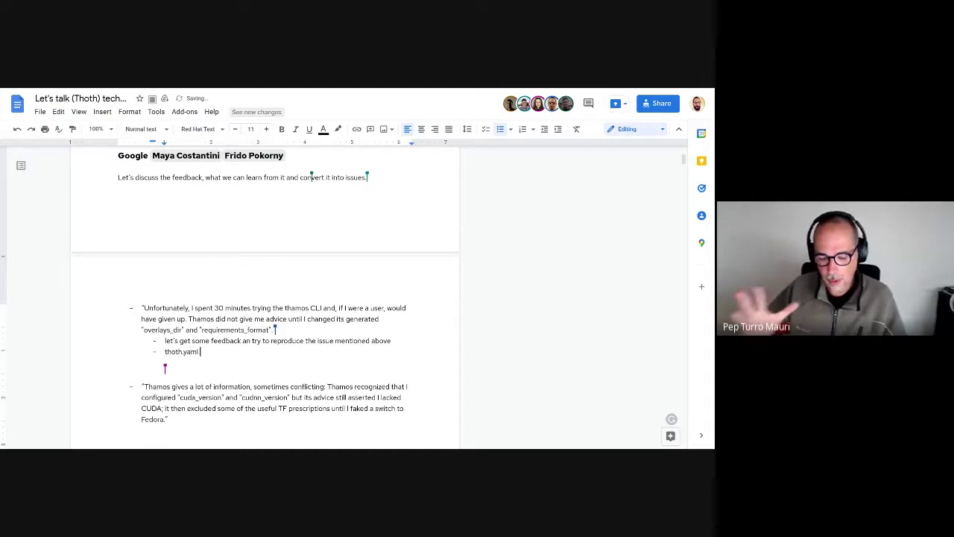
{"action": "type", "text": " error?"}
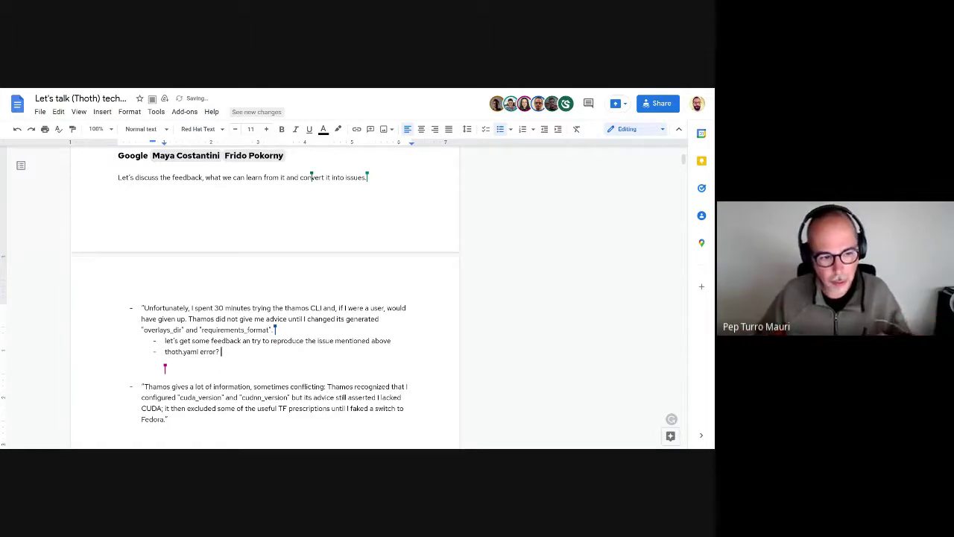
{"action": "key", "text": "shift+Left"}
{"action": "key", "text": "shift+Left"}
{"action": "key", "text": "shift+Left"}
{"action": "key", "text": "shift+Left"}
{"action": "key", "text": "shift+Left"}
{"action": "key", "text": "shift+Left"}
{"action": "key", "text": "shift+Left"}
{"action": "key", "text": "shift+Left"}
{"action": "key", "text": "shift+Left"}
{"action": "key", "text": "shift+Left"}
{"action": "key", "text": "shift+Left"}
{"action": "key", "text": "shift+Left"}
{"action": "key", "text": "shift+Left"}
{"action": "key", "text": "shift+Left"}
{"action": "key", "text": "shift+Left"}
{"action": "key", "text": "shift+Left"}
{"action": "key", "text": "shift+Left"}
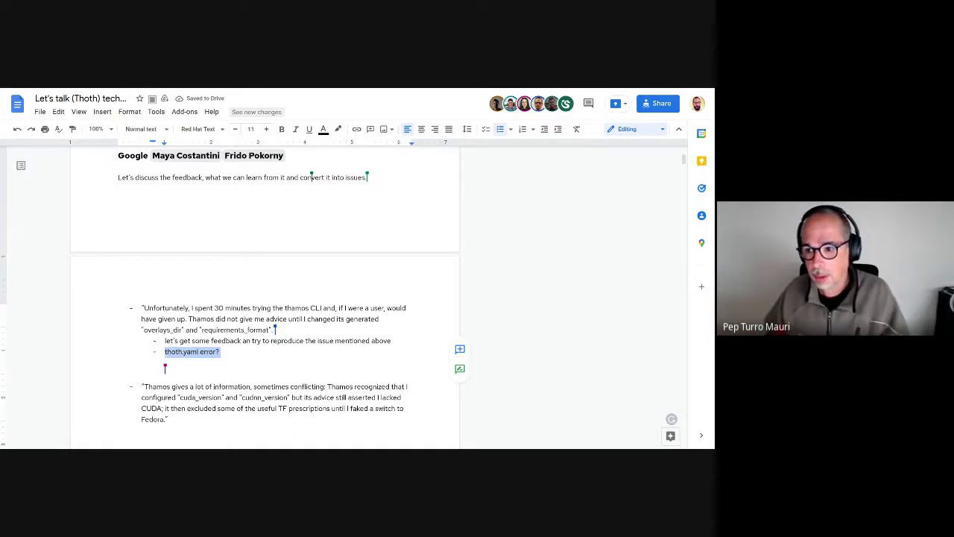
Step: Post a comment on "thoth.yaml error?" assigned to a mentioned teammate, then correct "an" to "and"
{"action": "key", "text": "ctrl+alt+m"}
{"action": "type", "text": "@frfi"}
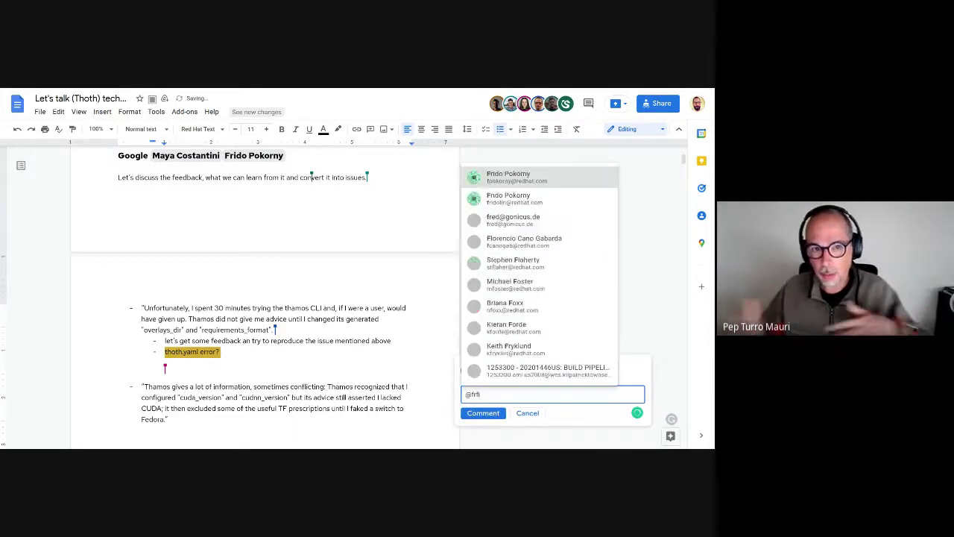
{"action": "key", "text": "BackSpace"}
{"action": "key", "text": "BackSpace"}
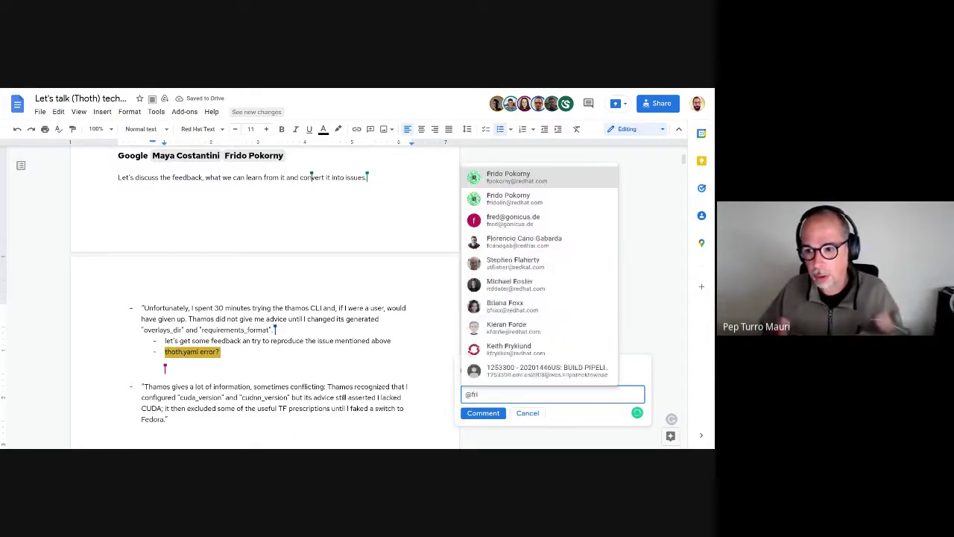
{"action": "type", "text": "i"}
{"action": "key", "text": "BackSpace"}
{"action": "key", "text": "BackSpace"}
{"action": "key", "text": "Return"}
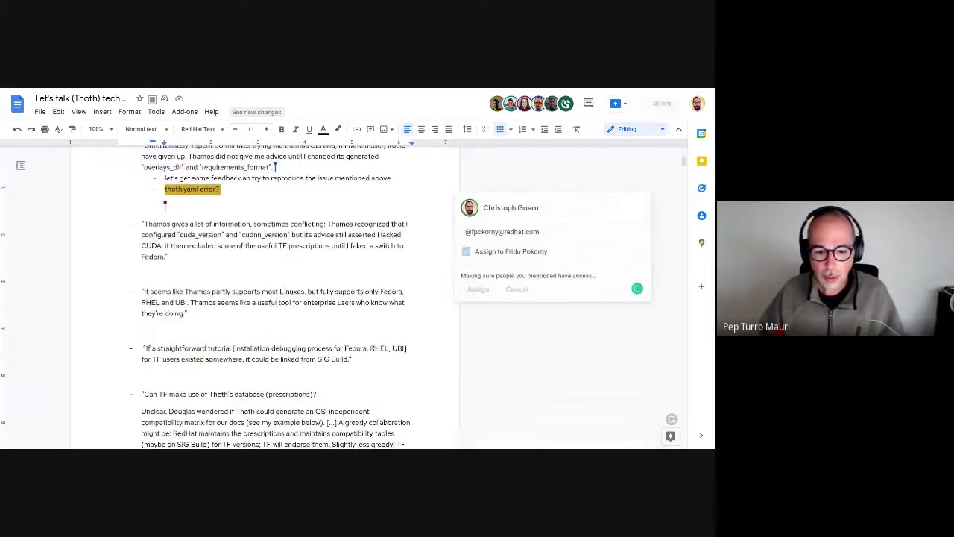
{"action": "key", "text": "ctrl+Return"}
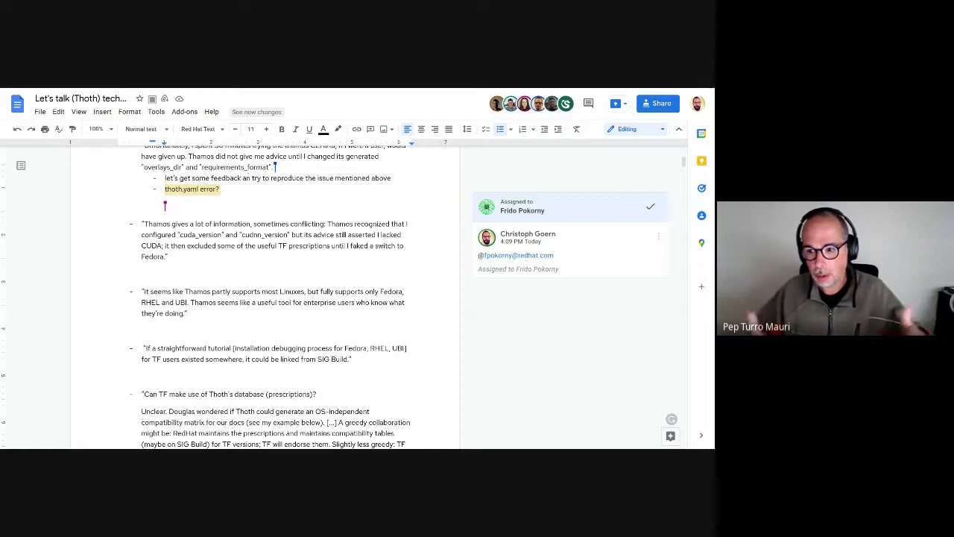
{"action": "type", "text": "d"}
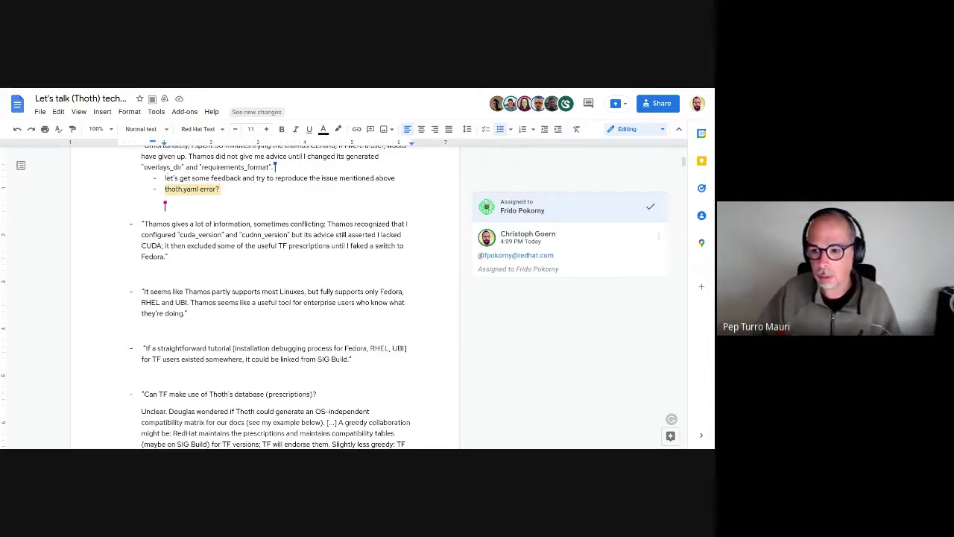
{"action": "scroll", "coordinate": [403, 298], "scroll_direction": "up", "scroll_amount": 1}
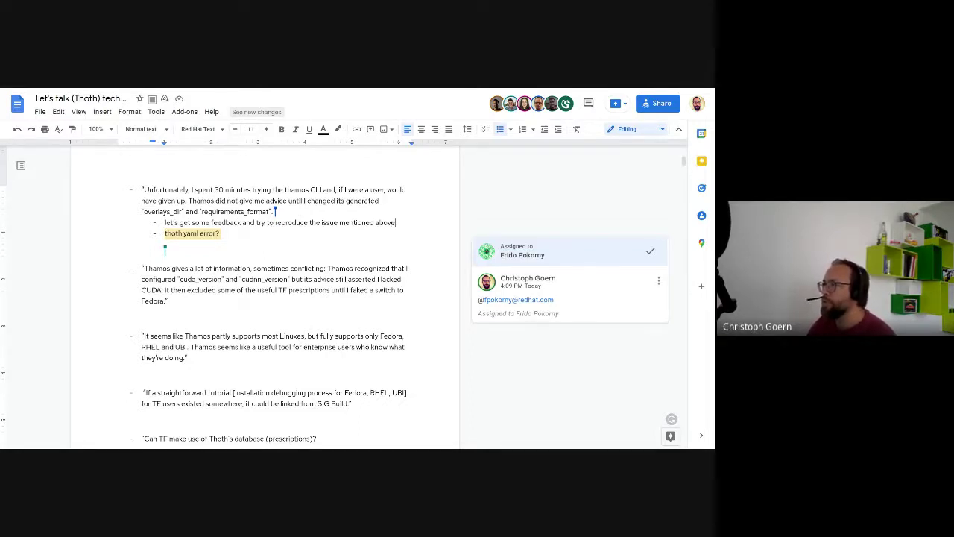
Step: Append ", and create an github issue from it" to the first action item
{"action": "type", "text": ", and create an github issue from it"}
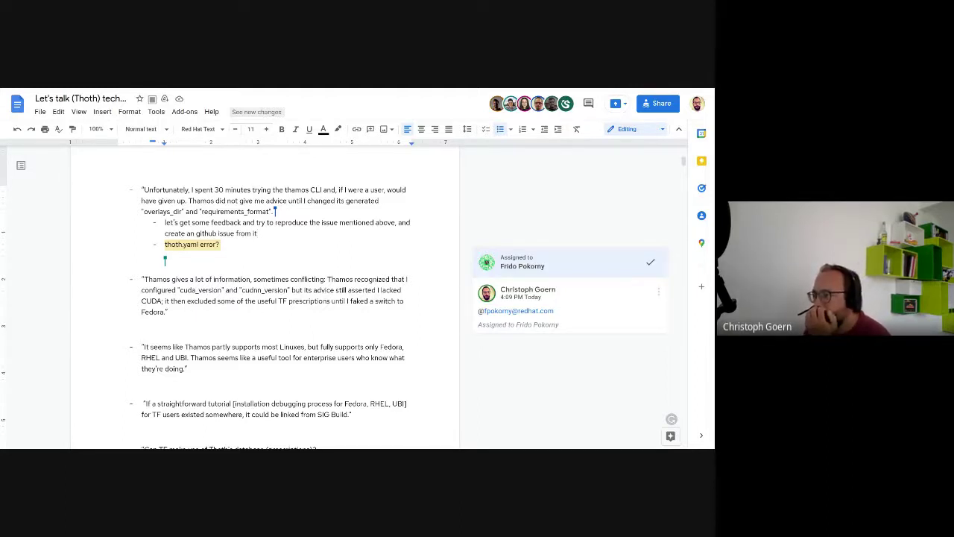
{"action": "double_click", "coordinate": [193, 311]}
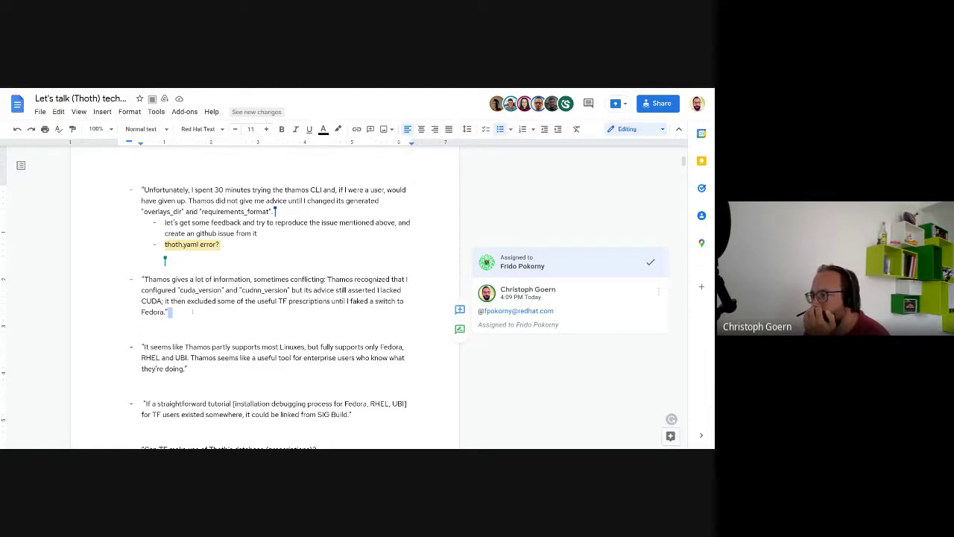
{"action": "left_click", "coordinate": [192, 311]}
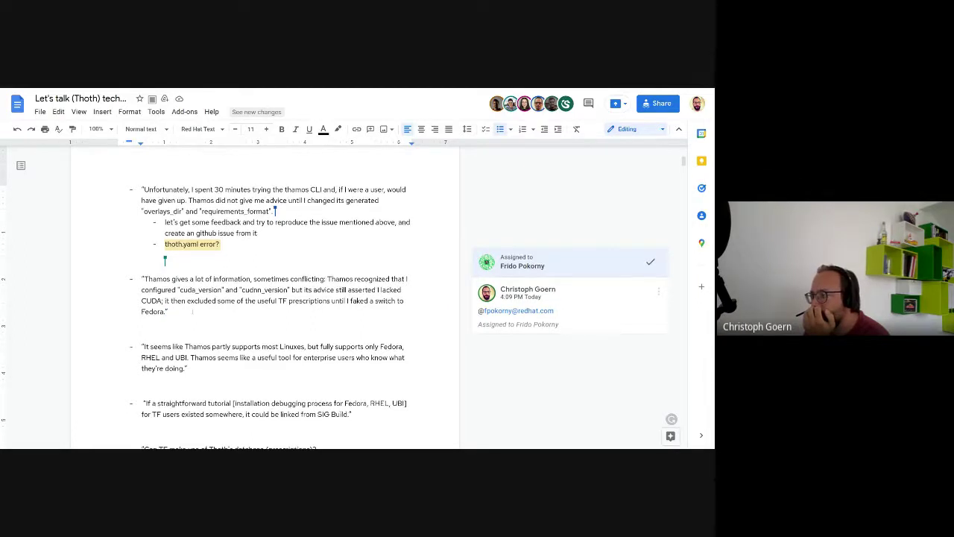
{"action": "scroll", "coordinate": [298, 298], "scroll_direction": "down", "scroll_amount": 1}
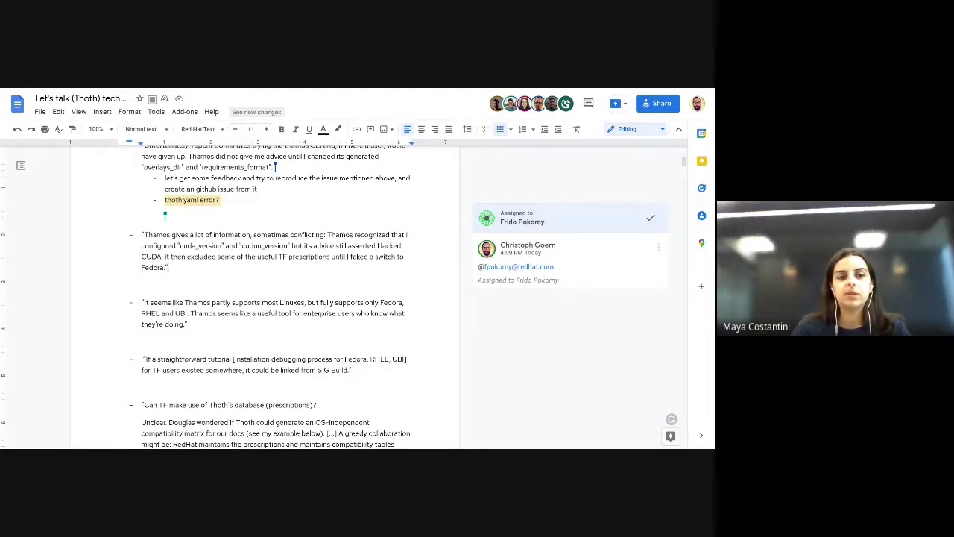
Step: Comment "open gh-issue" on the second Thamos quote, assigned to a mentioned teammate
{"action": "left_click_drag", "start_coordinate": [169, 267], "coordinate": [165, 216]}
{"action": "key", "text": "ctrl+alt+m"}
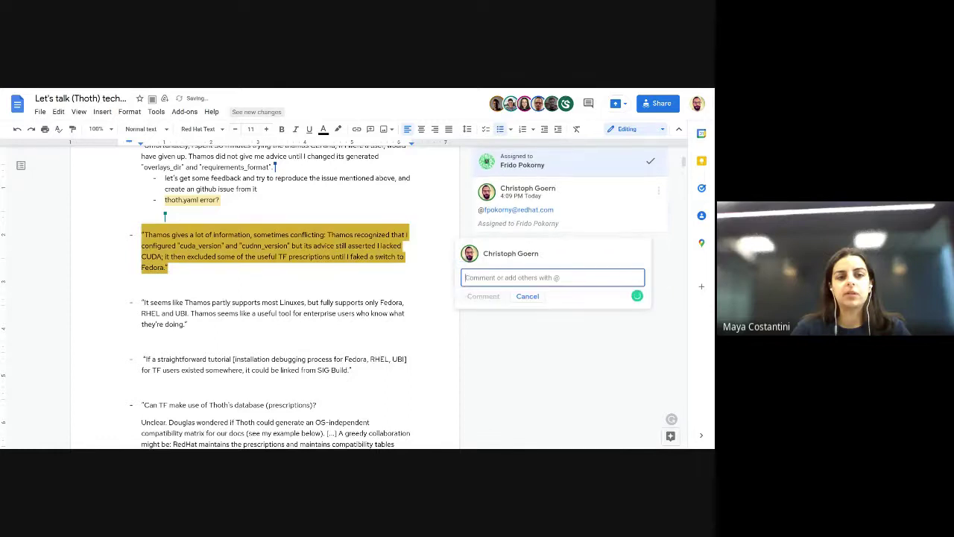
{"action": "type", "text": "@mayua"}
{"action": "key", "text": "Return"}
{"action": "type", "text": "open g"}
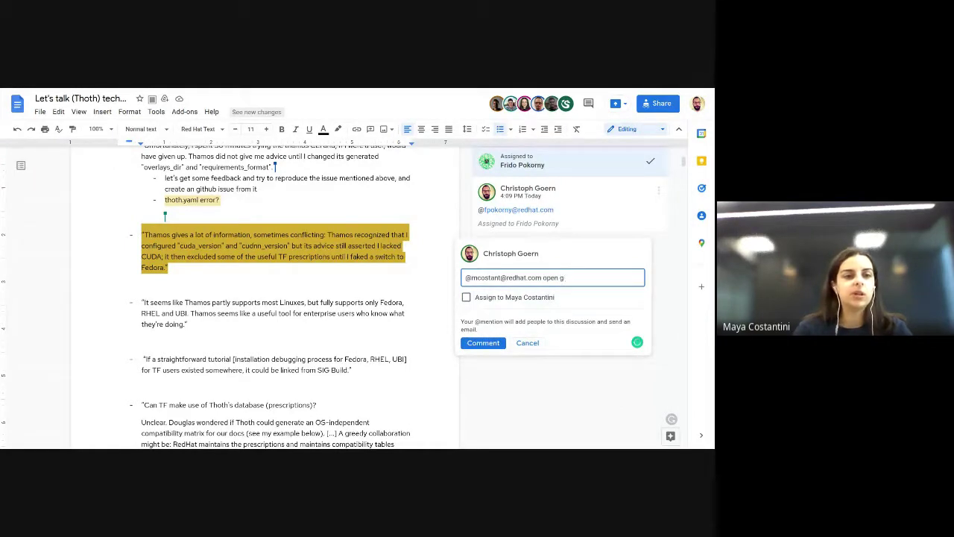
{"action": "type", "text": "ih-issue"}
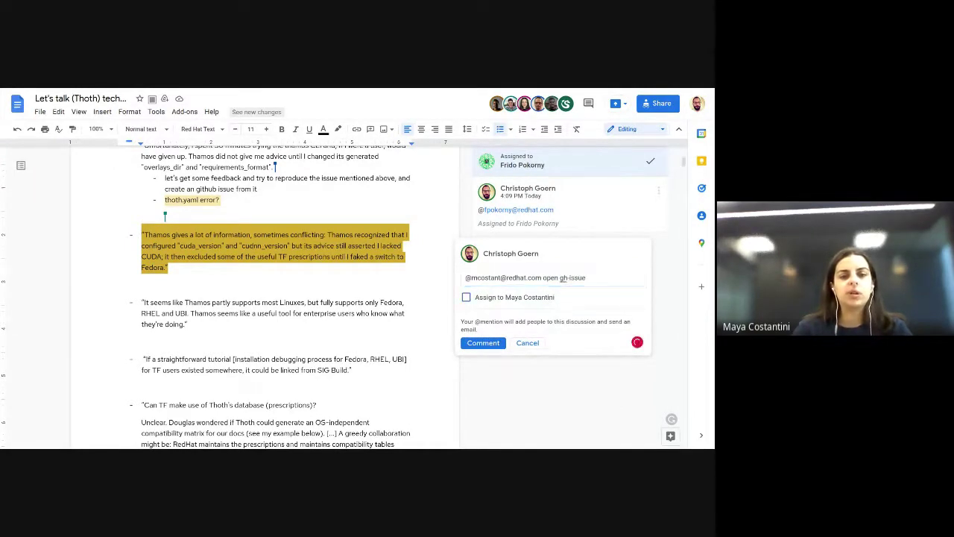
{"action": "left_click", "coordinate": [466, 296]}
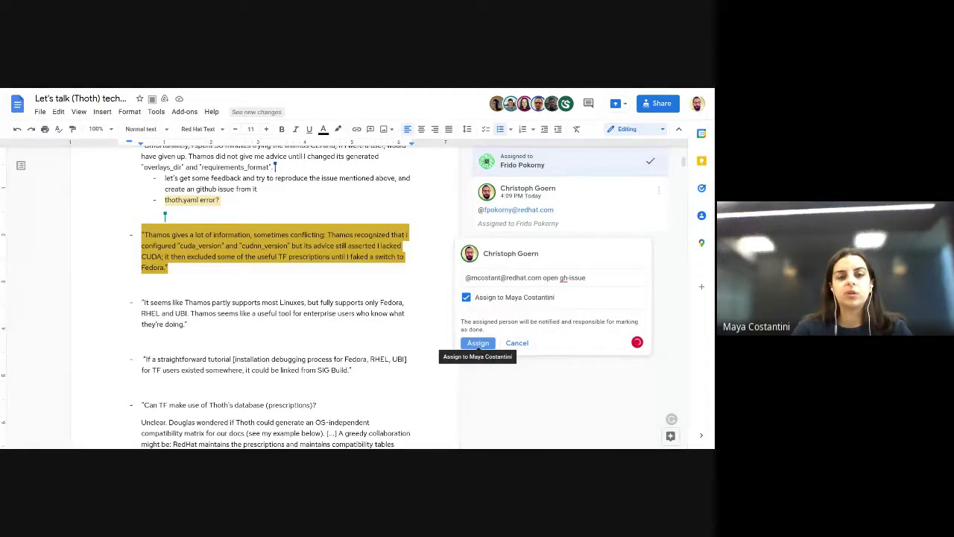
{"action": "left_click", "coordinate": [478, 343]}
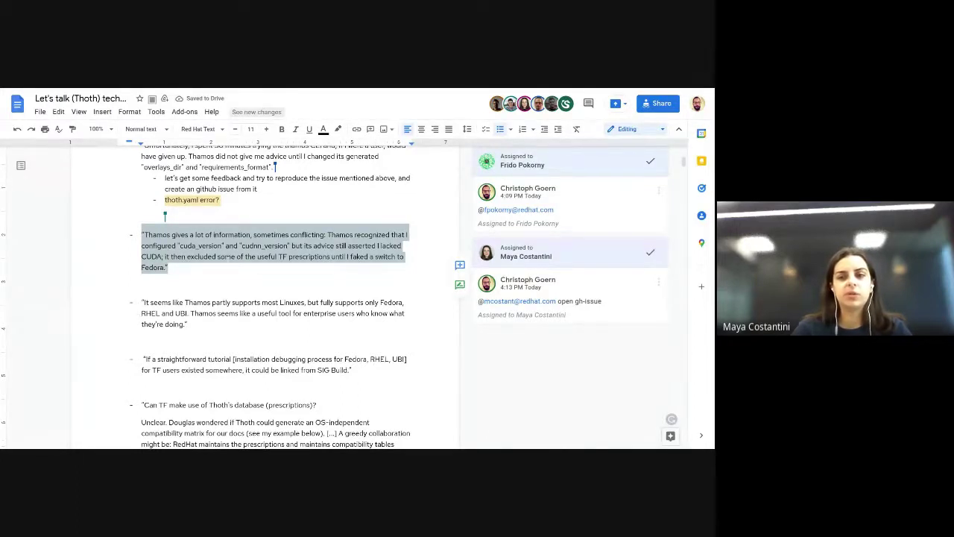
{"action": "left_click", "coordinate": [314, 256]}
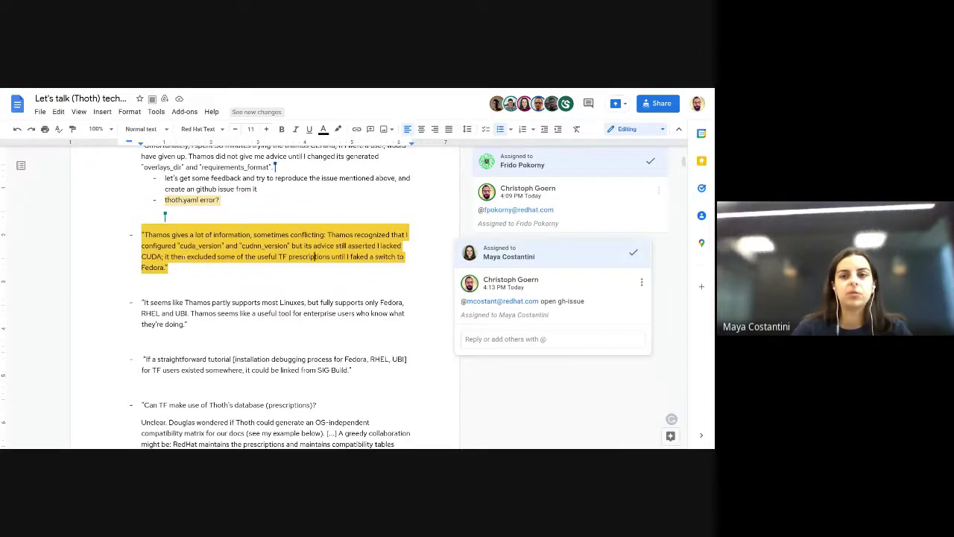
Step: Select "it then excluded some of the useful TF prescriptions until I faked a switch to Fedora."
{"action": "left_click_drag", "start_coordinate": [164, 257], "coordinate": [364, 264]}
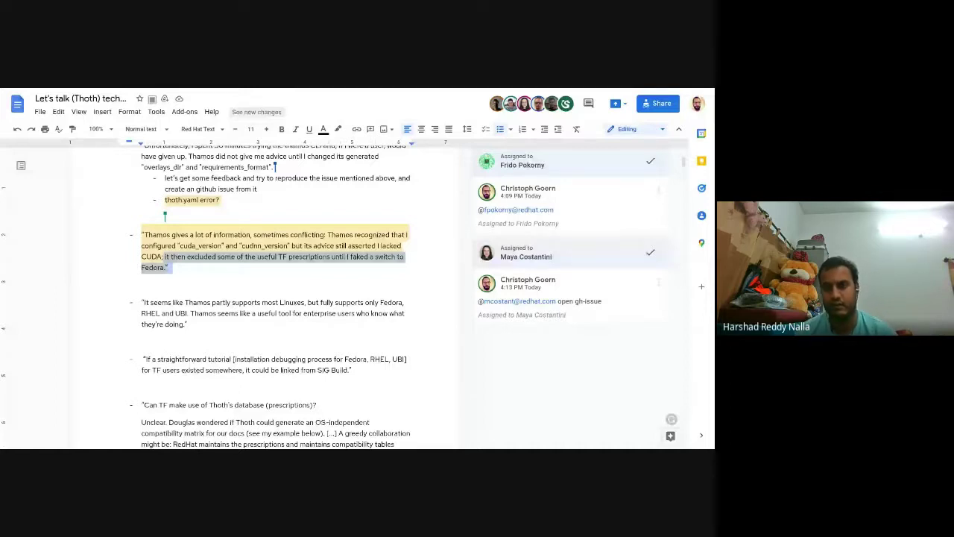
Step: Comment "is that fedora-ubuntu related?" on the selected Fedora passage
{"action": "right_click", "coordinate": [272, 261]}
{"action": "left_click", "coordinate": [295, 278]}
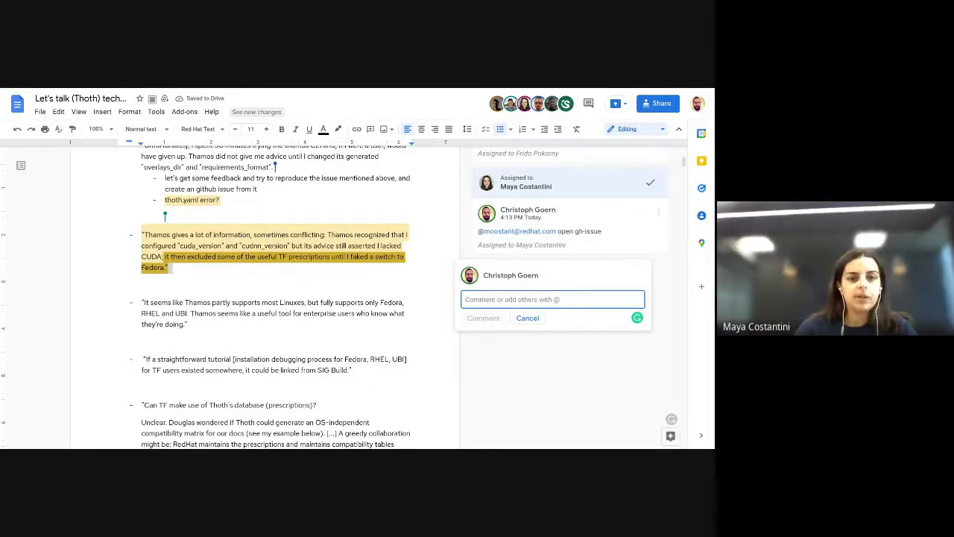
{"action": "type", "text": "is that"}
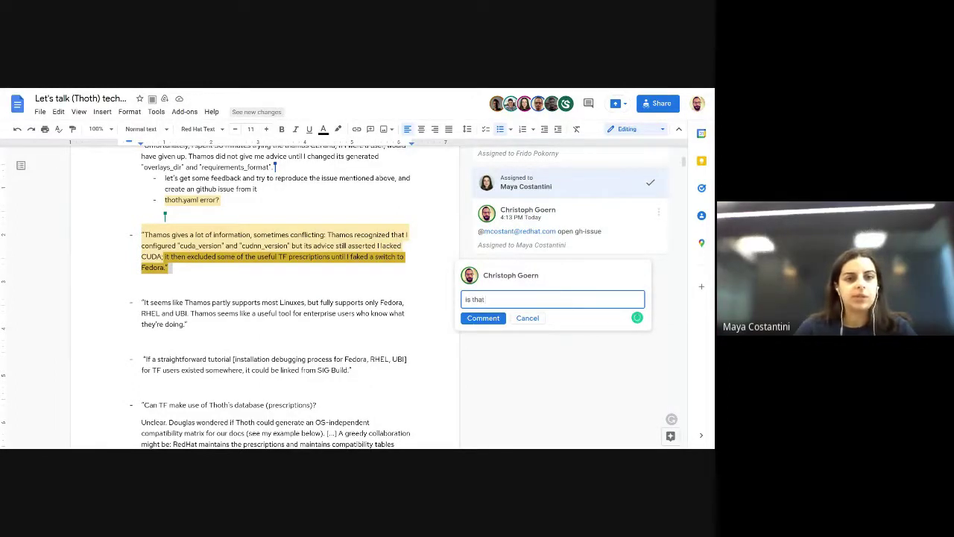
{"action": "type", "text": " fedora-ubuntu related?"}
{"action": "key", "text": "ctrl+Return"}
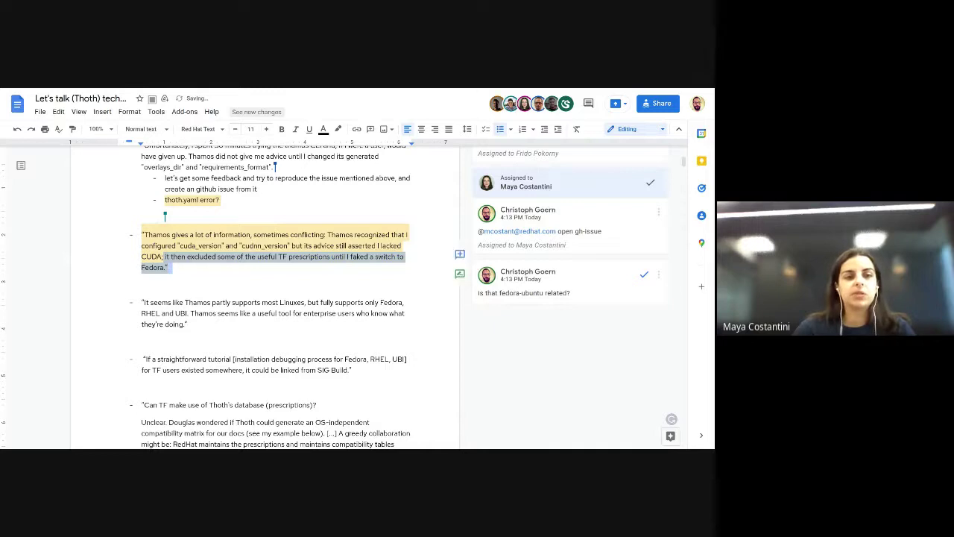
{"action": "scroll", "coordinate": [298, 298], "scroll_direction": "down", "scroll_amount": 1}
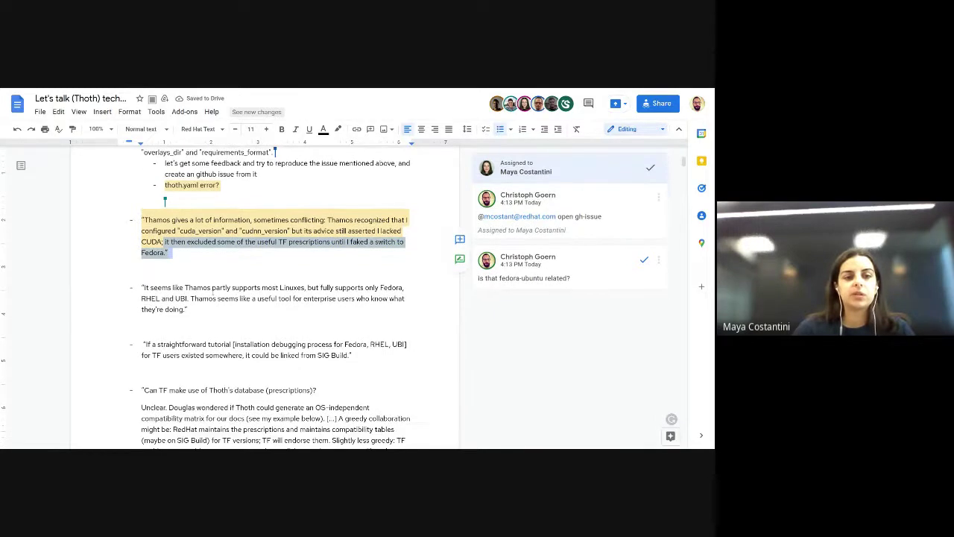
{"action": "left_click", "coordinate": [212, 307]}
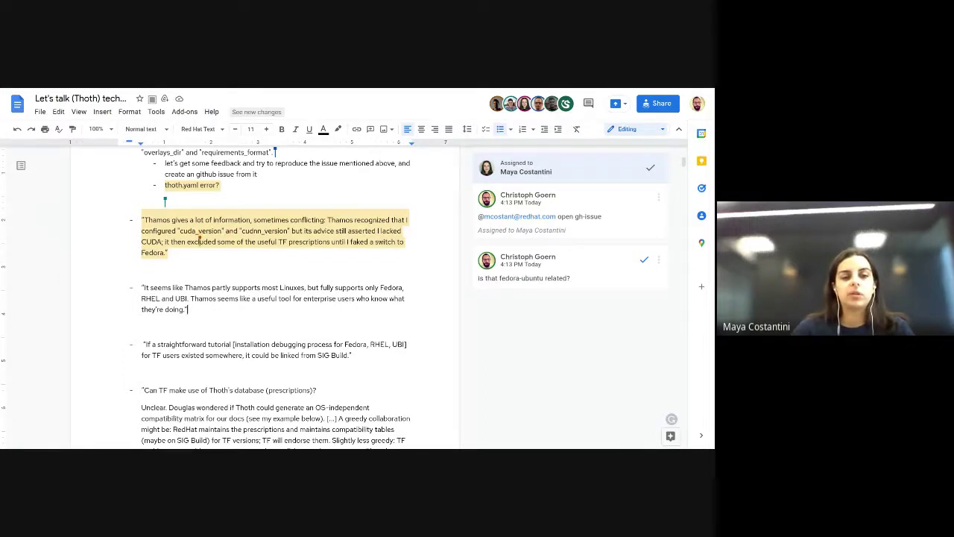
{"action": "left_click", "coordinate": [646, 278]}
{"action": "left_click", "coordinate": [214, 308]}
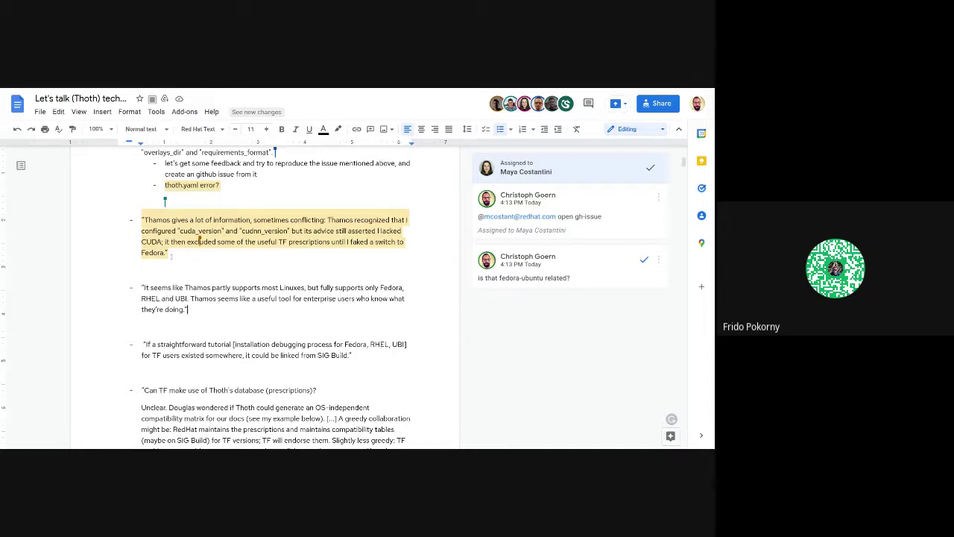
{"action": "key", "text": "Up"}
{"action": "key", "text": "Up"}
{"action": "key", "text": "Up"}
{"action": "key", "text": "Up"}
{"action": "left_click_drag", "start_coordinate": [190, 309], "coordinate": [140, 288]}
Step: Add a sub-bullet reading "this would required new solveres to be added (like Ubuntu 21.10)"
{"action": "left_click", "coordinate": [200, 316]}
{"action": "key", "text": "Return"}
{"action": "key", "text": "Tab"}
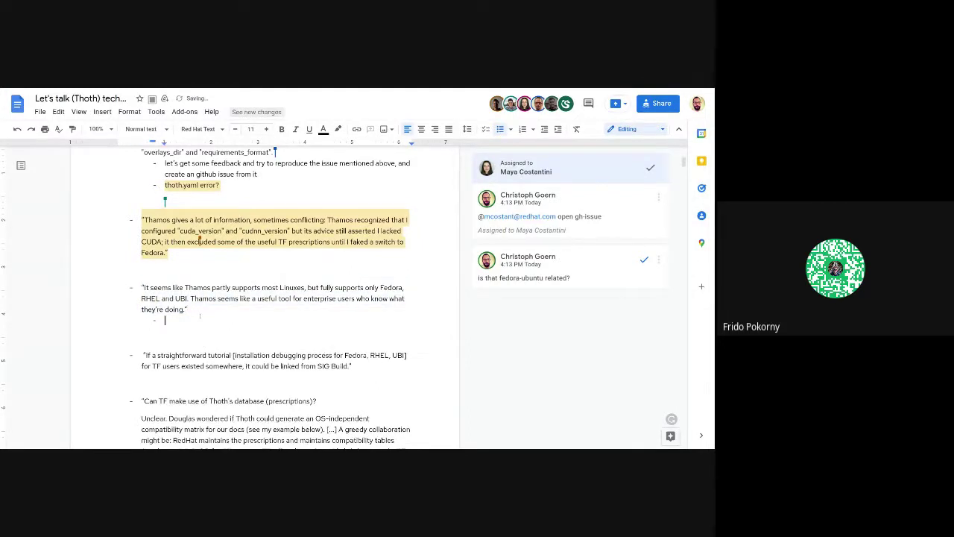
{"action": "type", "text": "this would required new solveres to be "}
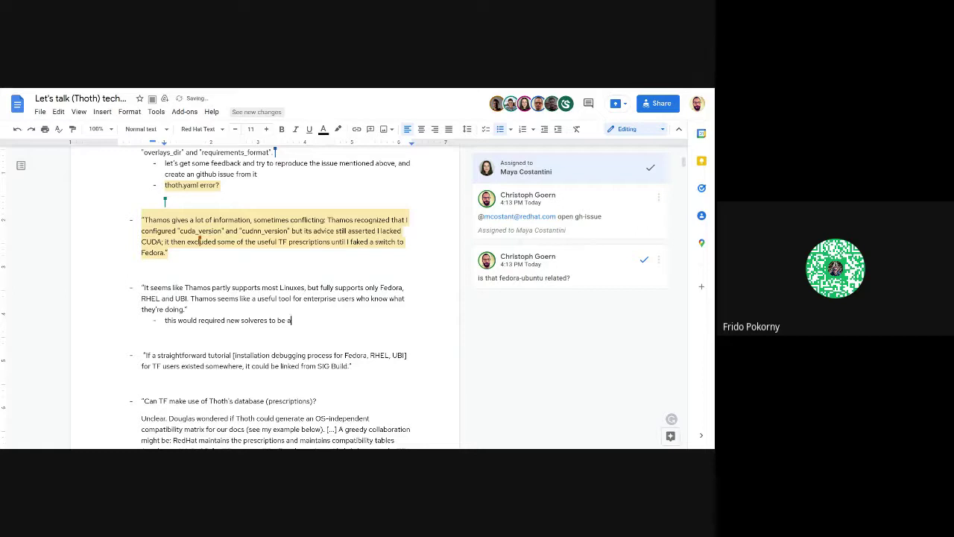
{"action": "type", "text": "added (like ubuntu"}
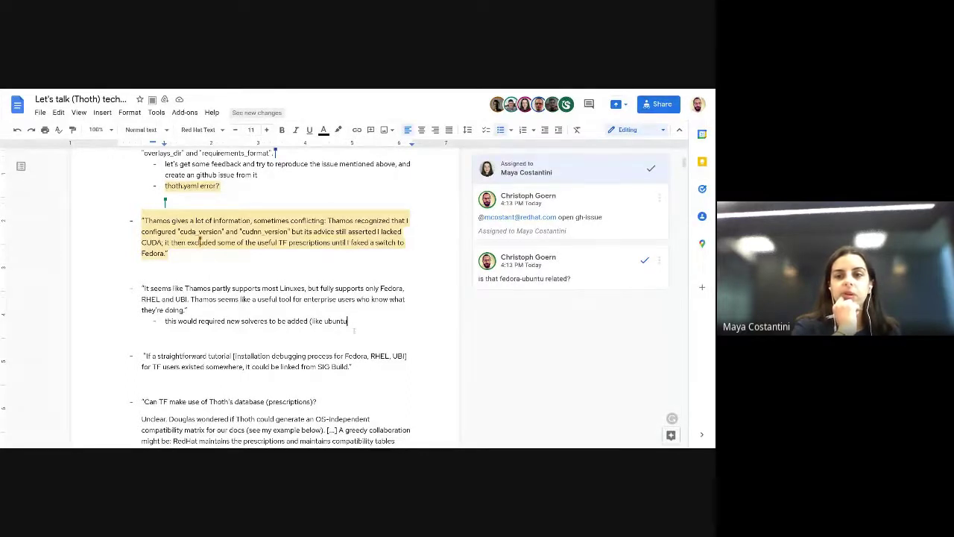
{"action": "type", "text": "21.10"}
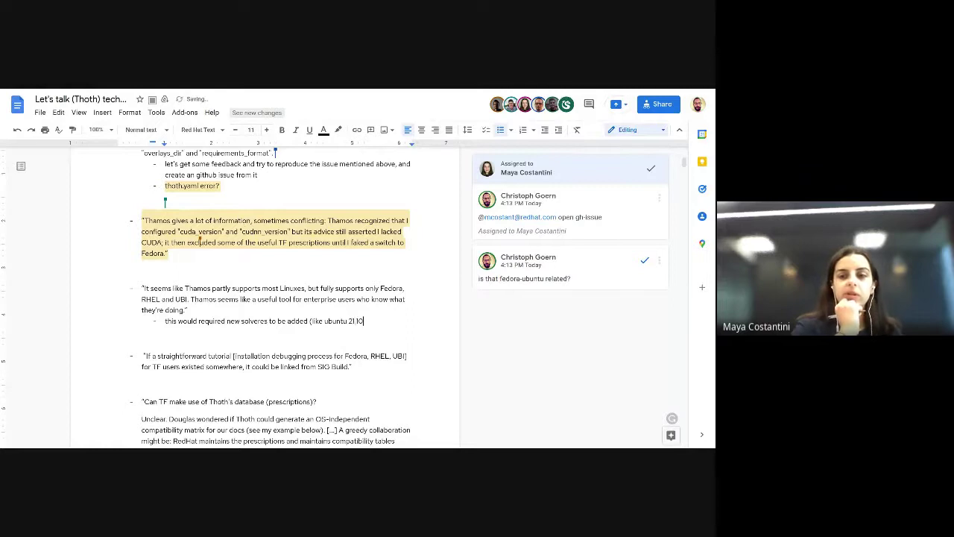
{"action": "type", "text": ")"}
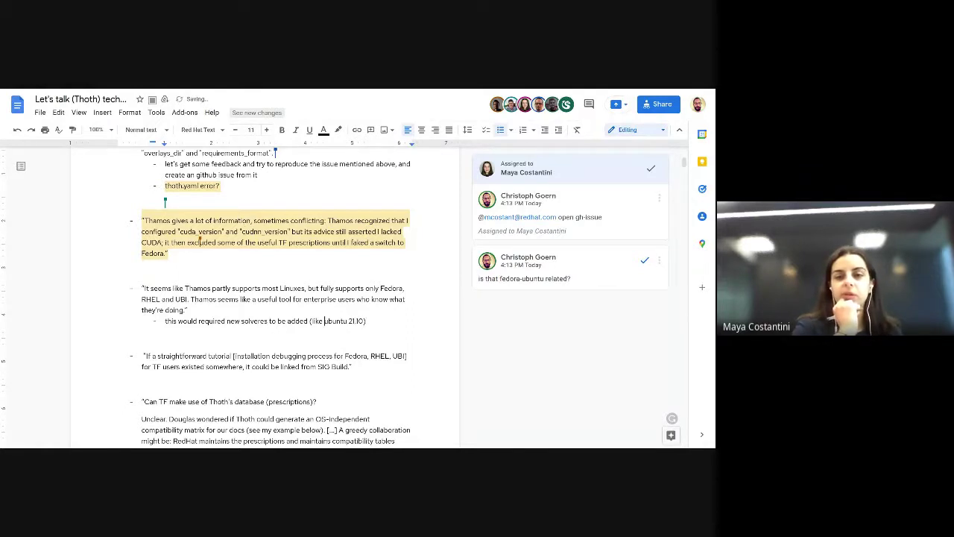
{"action": "key", "text": "Delete"}
{"action": "type", "text": "U"}
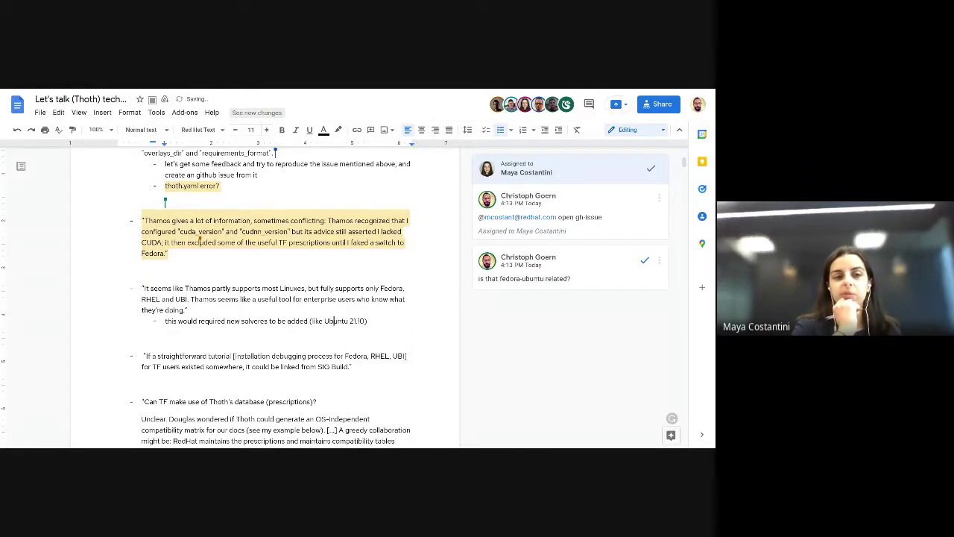
{"action": "left_click", "coordinate": [350, 321]}
{"action": "key", "text": "Right"}
{"action": "key", "text": "Right"}
Step: Start another sub-bullet below the Ubuntu note reading "create issue"
{"action": "key", "text": "Return"}
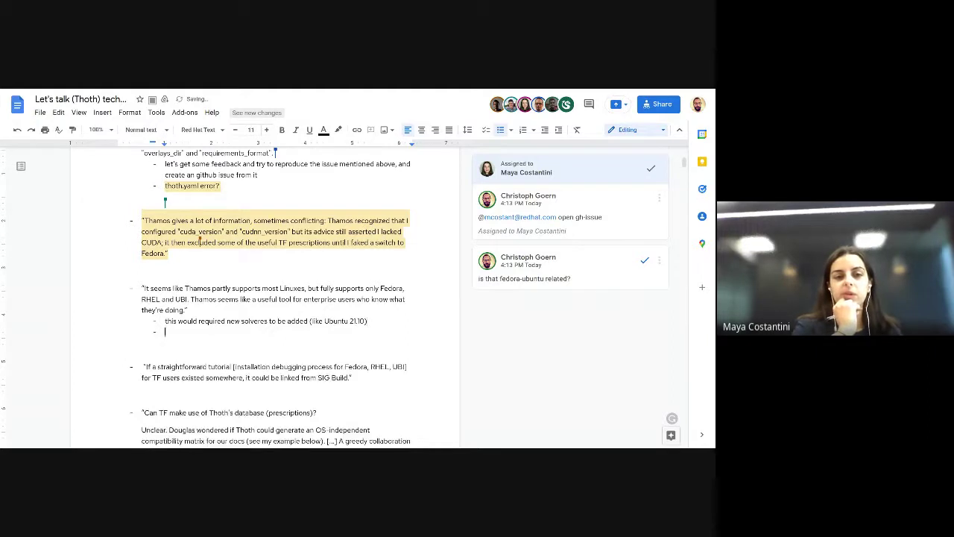
{"action": "type", "text": "could"}
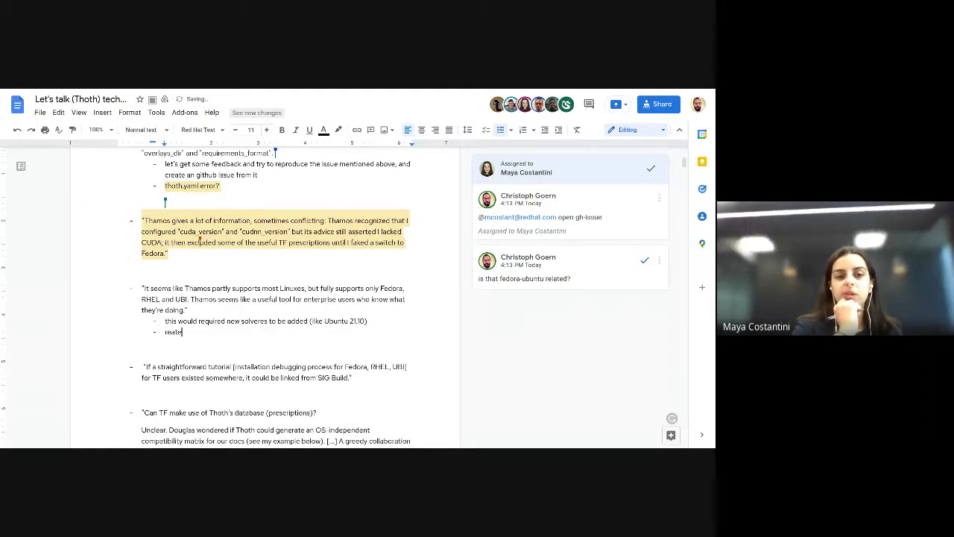
{"action": "key", "text": "BackSpace"}
{"action": "key", "text": "BackSpace"}
{"action": "key", "text": "BackSpace"}
{"action": "key", "text": "BackSpace"}
{"action": "type", "text": "reate "}
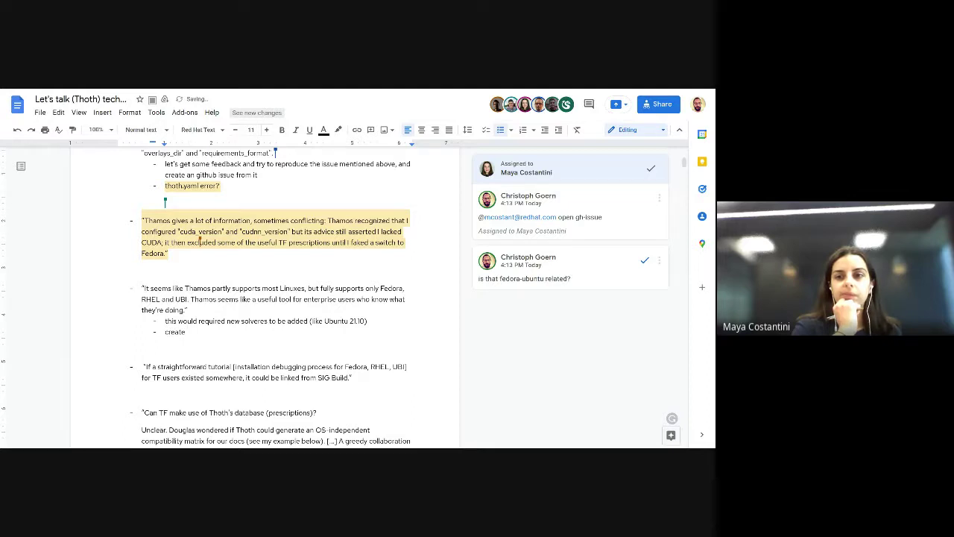
{"action": "type", "text": "issue"}
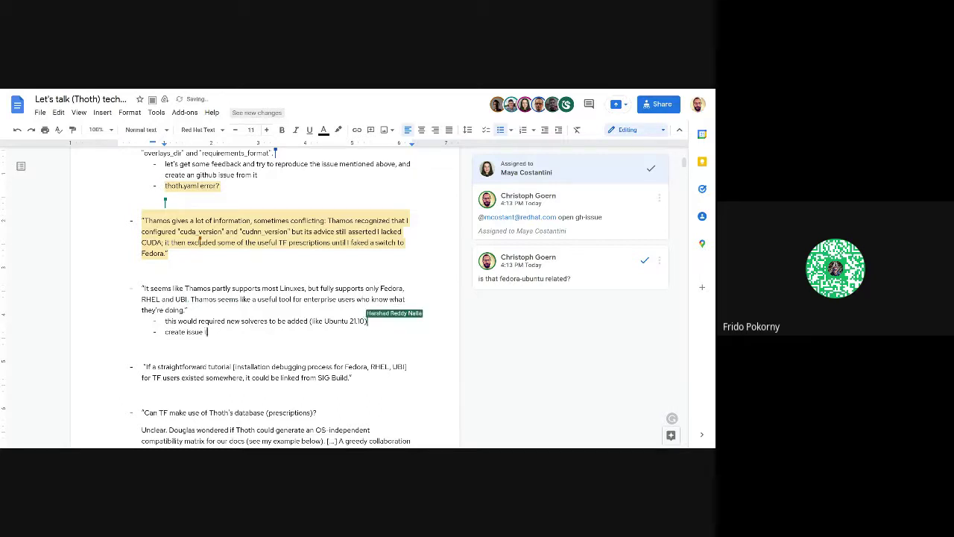
Step: Continue the bullet with "to add Ubuntu 21.10 solver -> backlog"
{"action": "type", "text": "to add "}
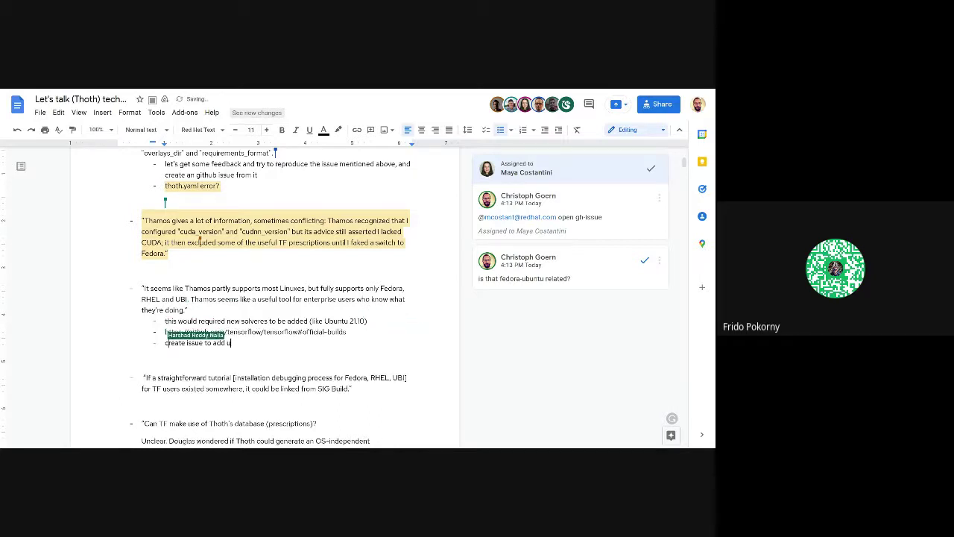
{"action": "type", "text": "Ubuntu"}
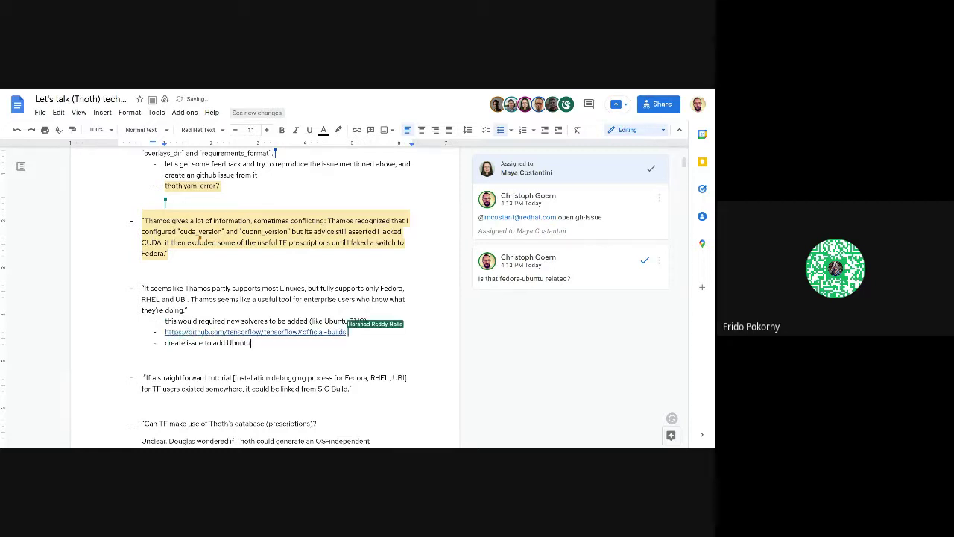
{"action": "type", "text": " 21.10 solver -> backlog"}
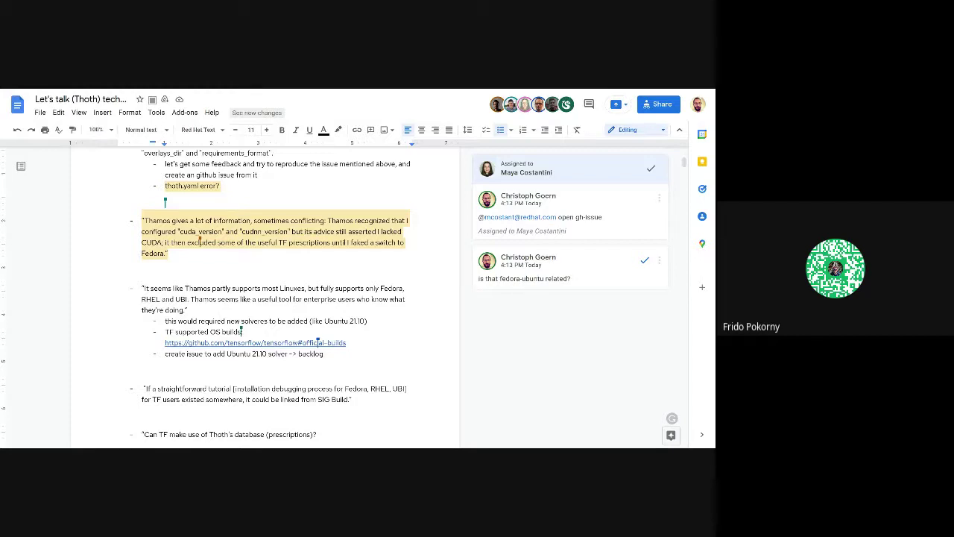
Step: Place the cursor at the end of the highlighted Thamos quote ending with "Fedora."
{"action": "scroll", "coordinate": [341, 350], "scroll_direction": "down", "scroll_amount": 1}
{"action": "scroll", "coordinate": [340, 350], "scroll_direction": "down", "scroll_amount": 2}
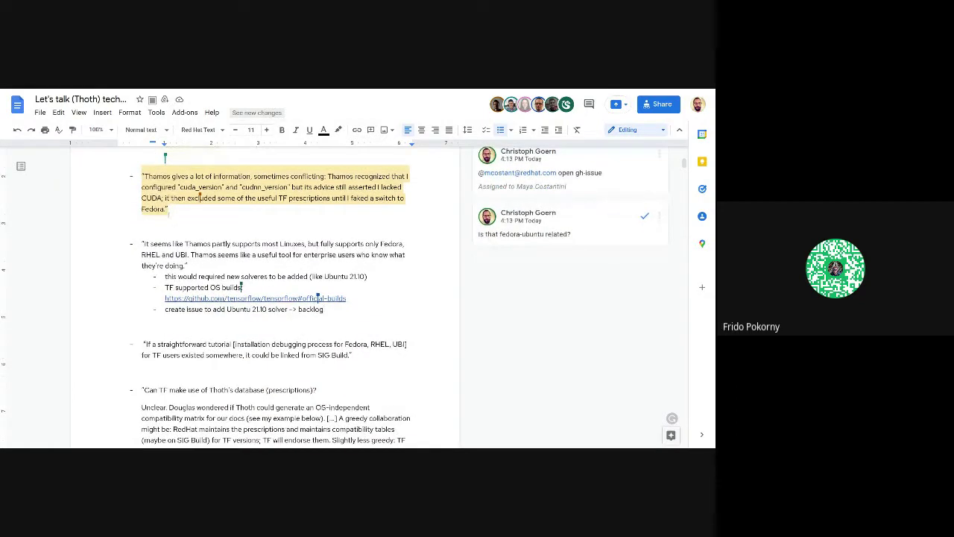
{"action": "left_click", "coordinate": [168, 210]}
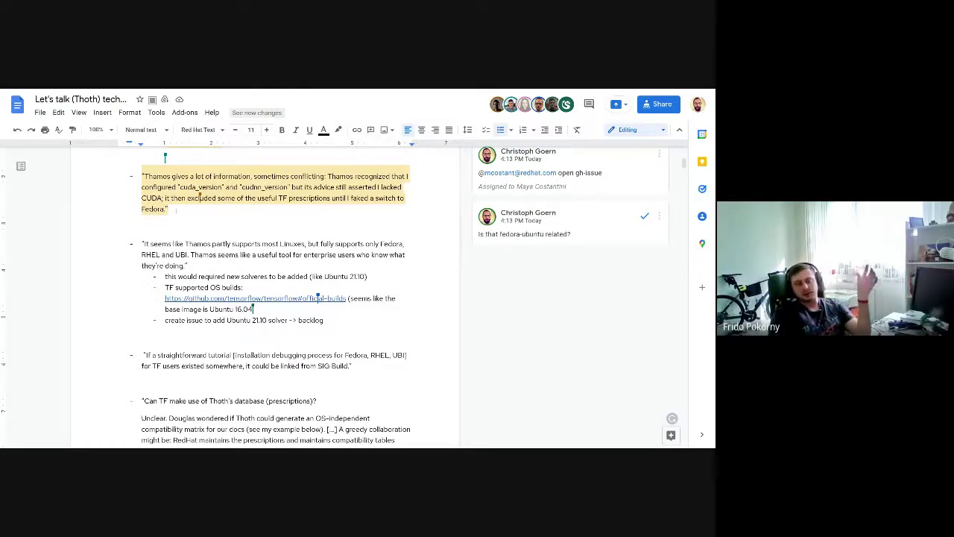
Step: Add an indented sub-bullet "update thamos doc: fedora is a hack for ubuntu" and select it
{"action": "key", "text": "Return"}
{"action": "key", "text": "Tab"}
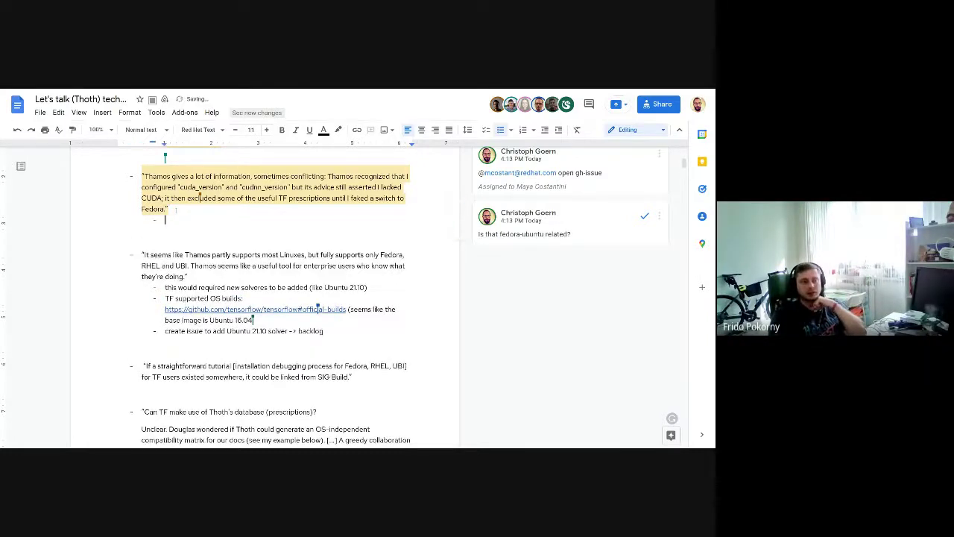
{"action": "type", "text": "update t"}
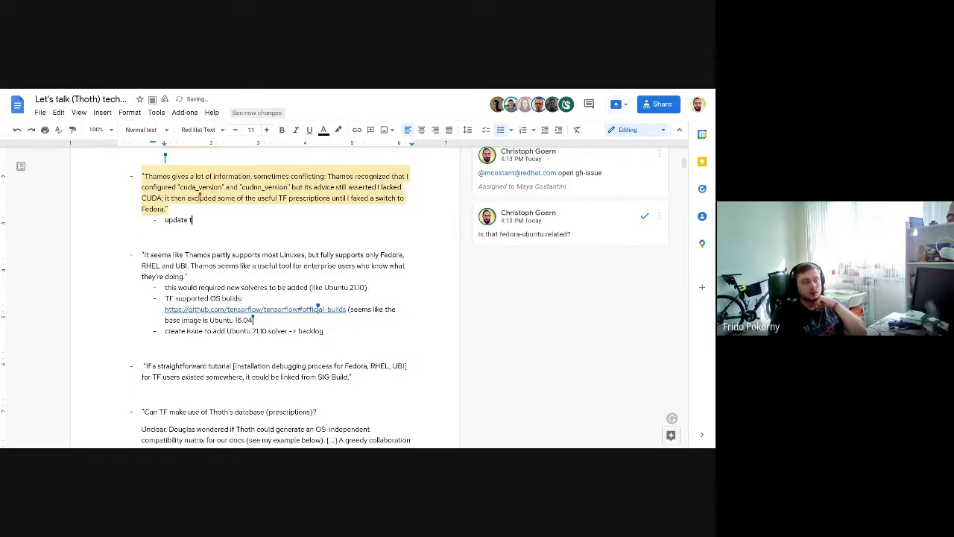
{"action": "type", "text": "hamos doc:"}
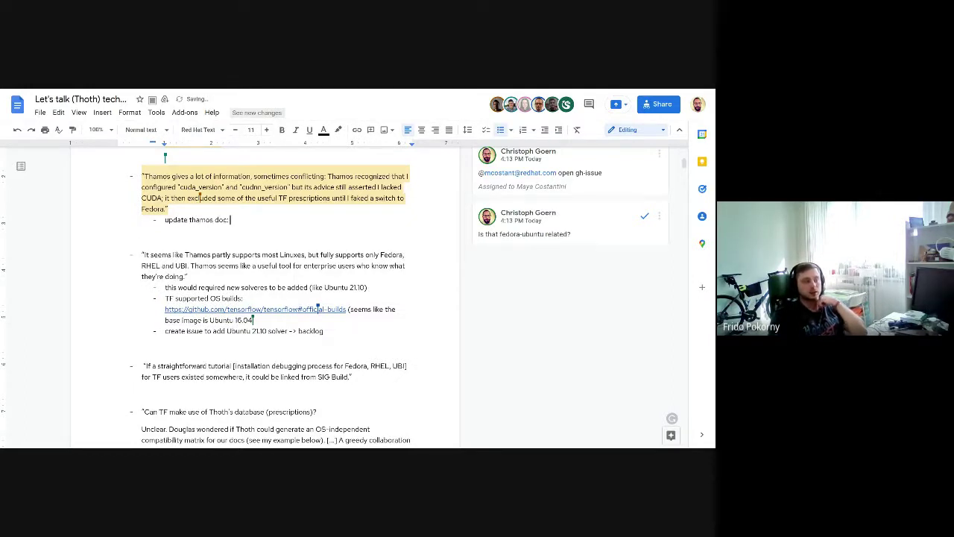
{"action": "type", "text": " fed"}
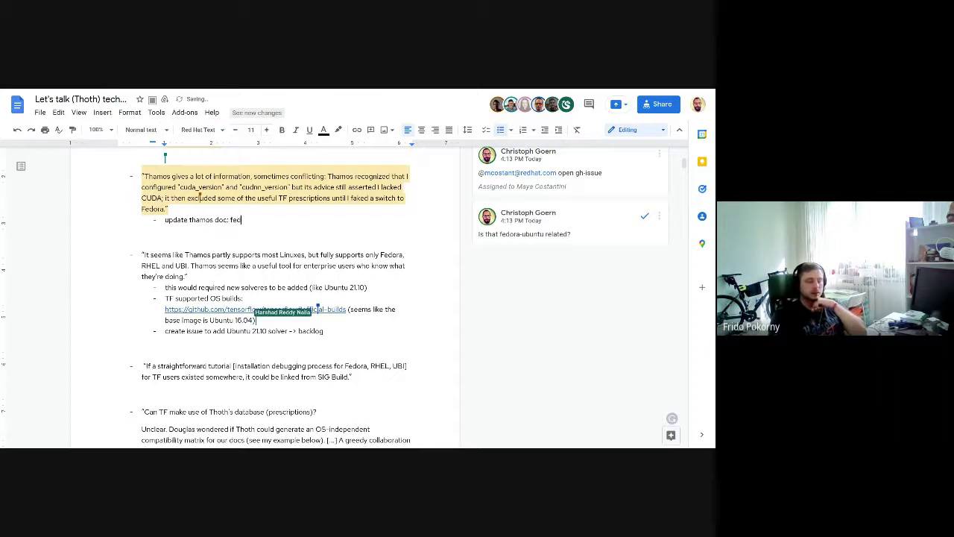
{"action": "type", "text": "ora is a hack for ubuntu"}
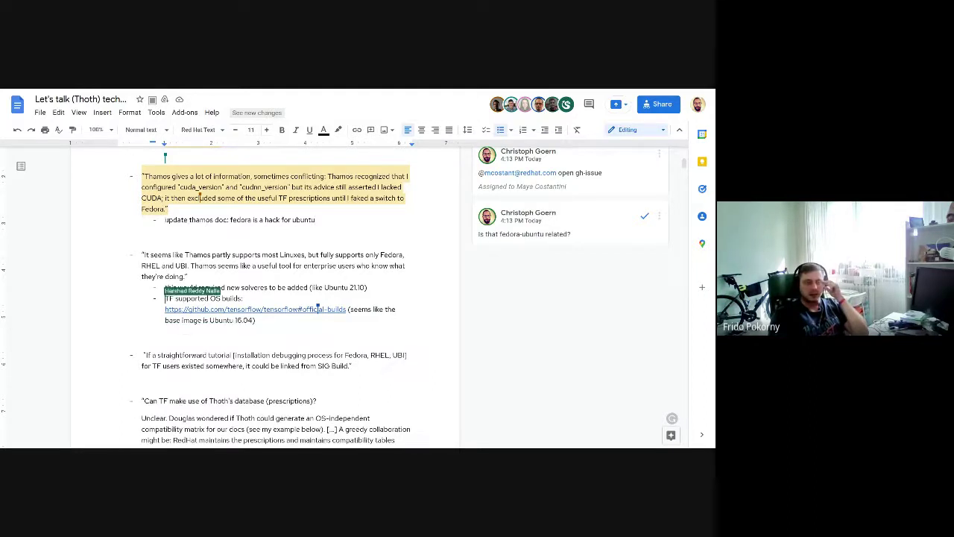
{"action": "key", "text": "shift+Home"}
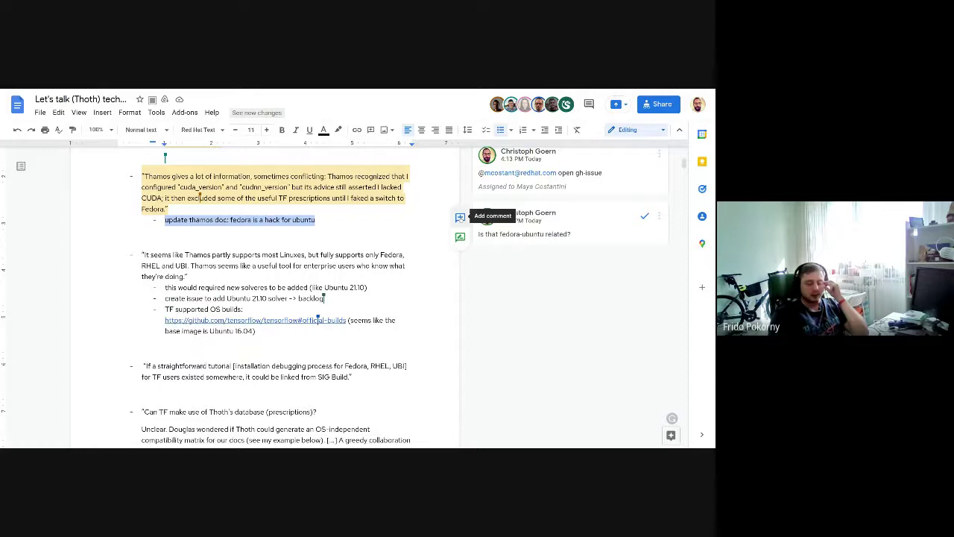
Step: Comment on the selected line mentioning a teammate, and assign it to them as a task
{"action": "left_click", "coordinate": [461, 216]}
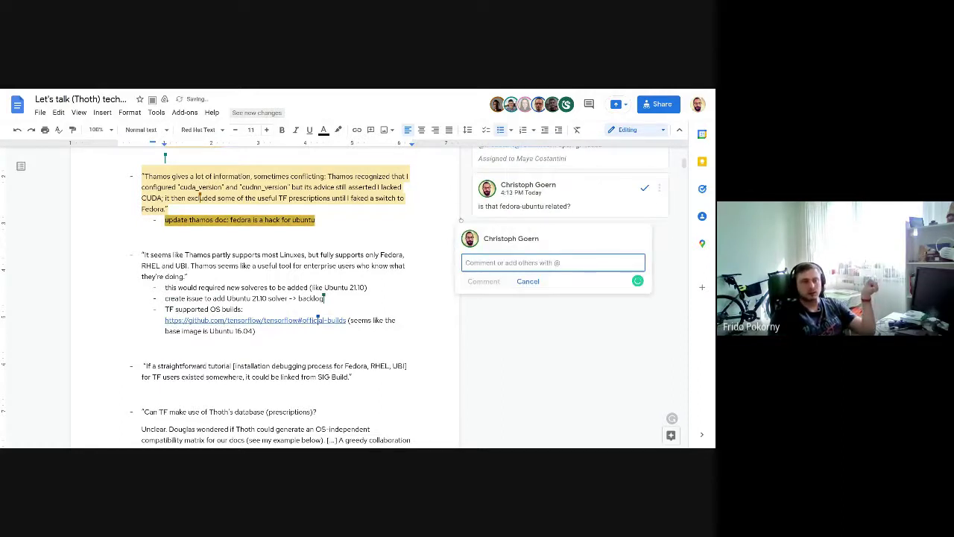
{"action": "type", "text": "@fpokor"}
{"action": "key", "text": "Return"}
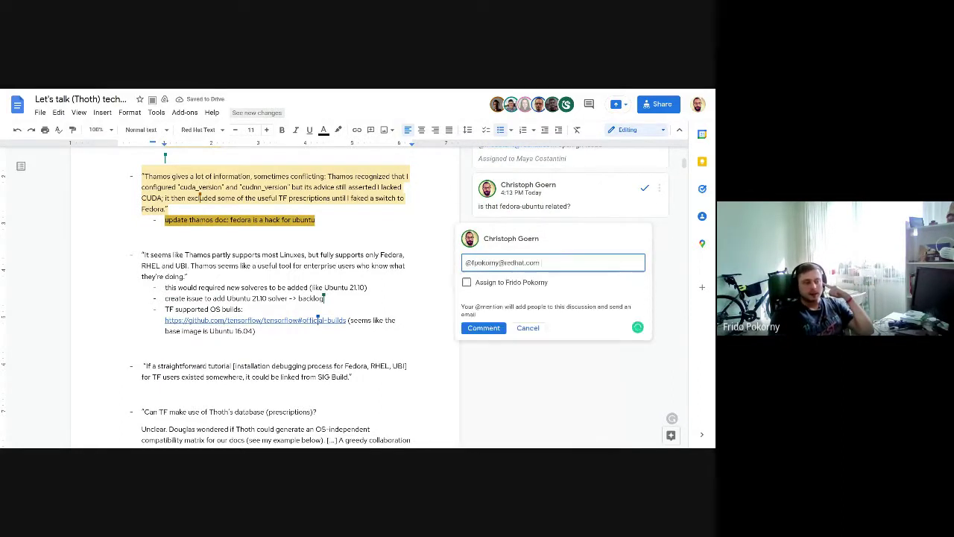
{"action": "left_click", "coordinate": [467, 282]}
{"action": "left_click", "coordinate": [484, 328]}
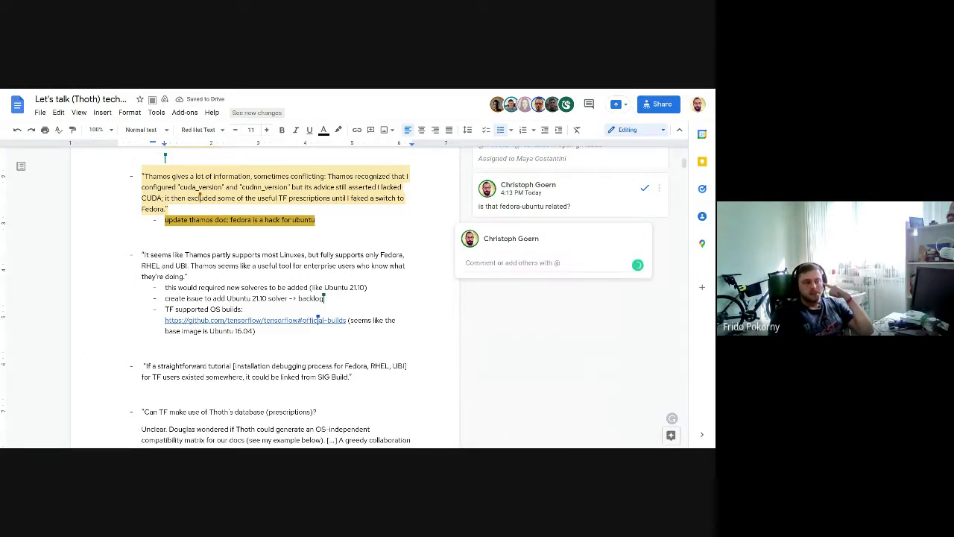
{"action": "scroll", "coordinate": [391, 198], "scroll_direction": "down", "scroll_amount": 1}
{"action": "scroll", "coordinate": [404, 298], "scroll_direction": "down", "scroll_amount": 2}
{"action": "scroll", "coordinate": [404, 297], "scroll_direction": "up", "scroll_amount": 1}
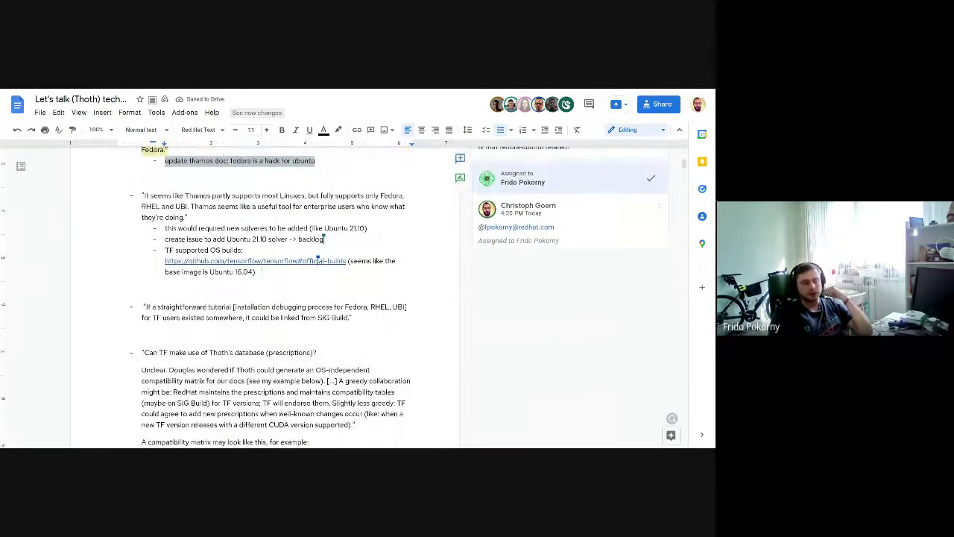
{"action": "scroll", "coordinate": [404, 298], "scroll_direction": "up", "scroll_amount": 1}
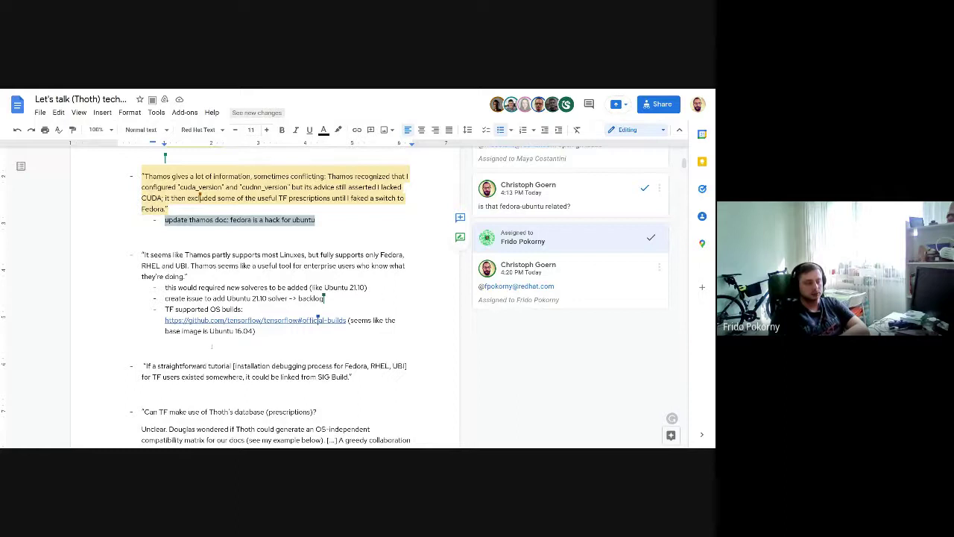
Step: Delete the stray leading space before the "If a straightforward tutorial" bullet
{"action": "left_click", "coordinate": [318, 320]}
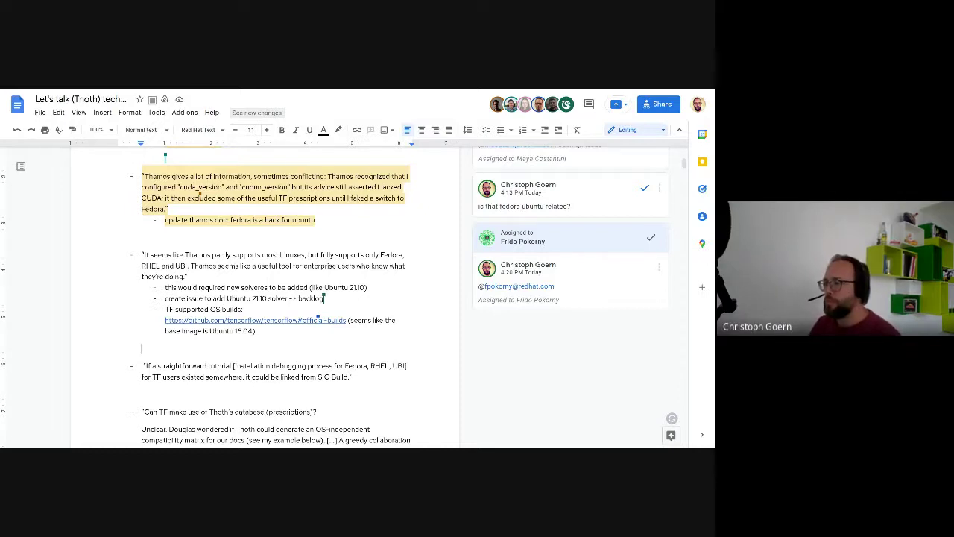
{"action": "scroll", "coordinate": [404, 297], "scroll_direction": "down", "scroll_amount": 1}
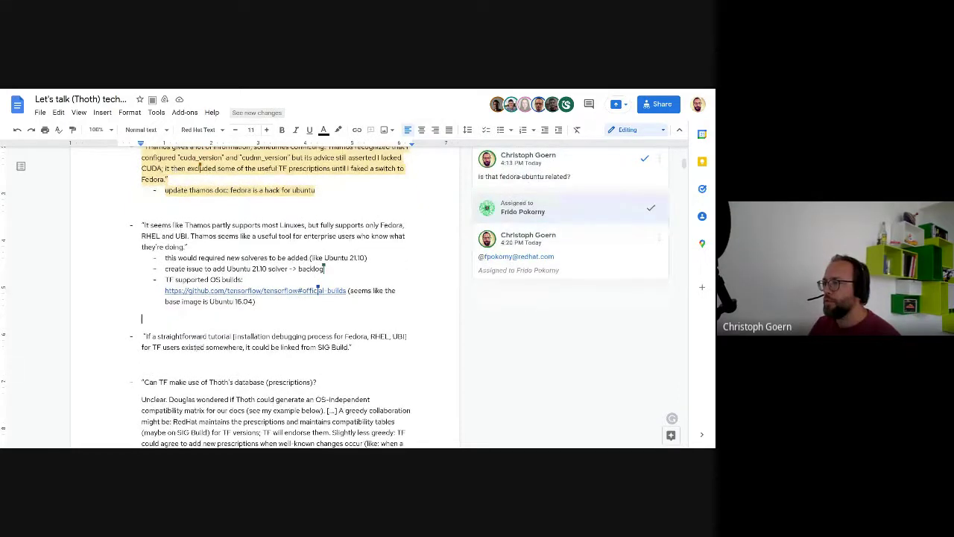
{"action": "left_click", "coordinate": [142, 336]}
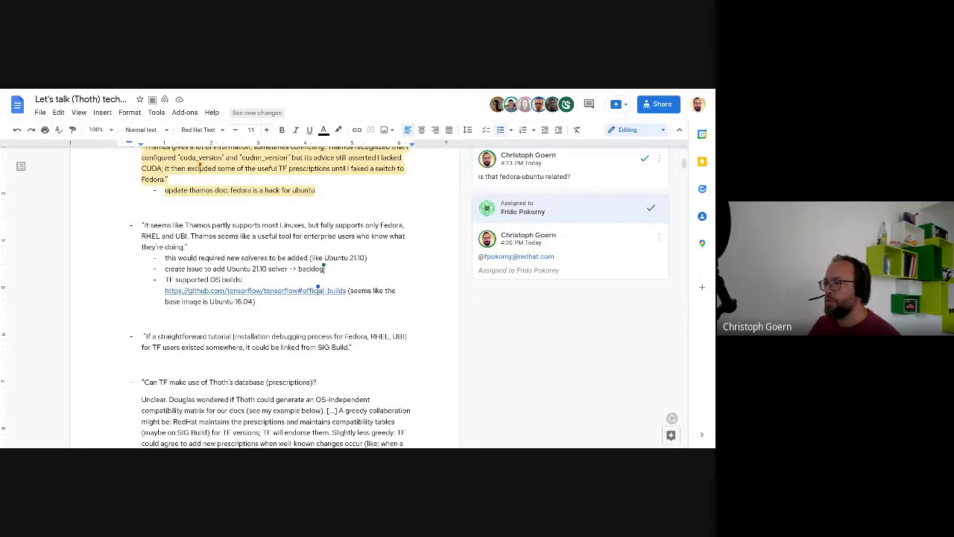
{"action": "key", "text": "Delete"}
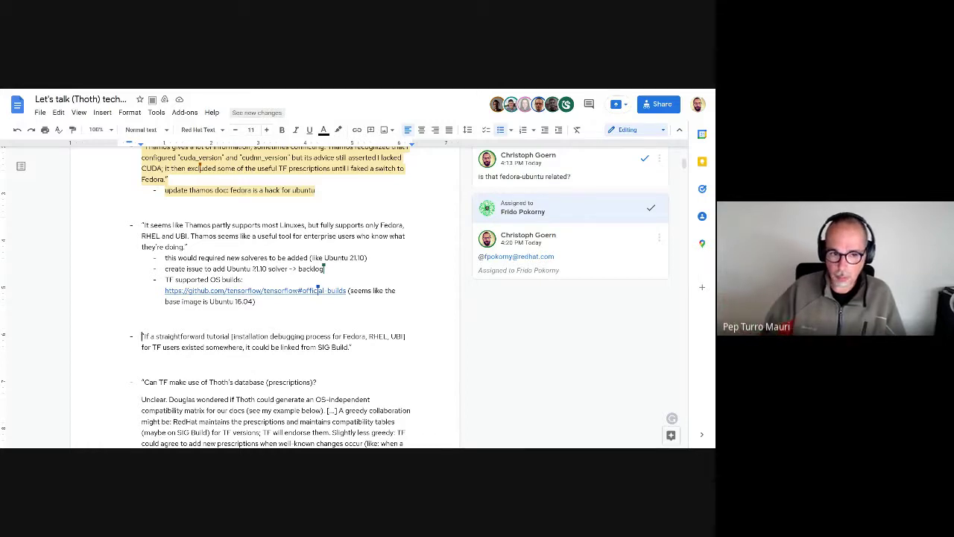
{"action": "left_click", "coordinate": [272, 290]}
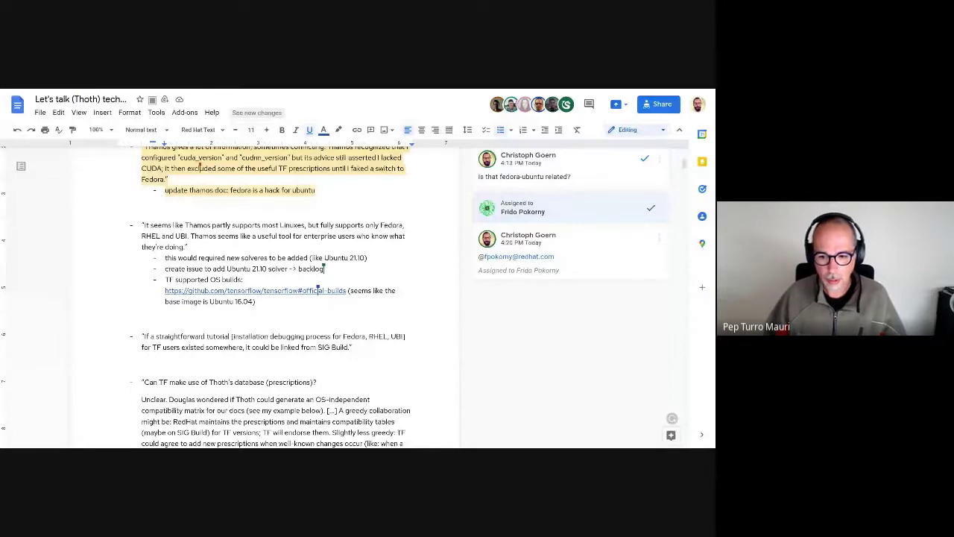
Step: Scroll back up to the document header and the Apr 21 meeting section
{"action": "scroll", "coordinate": [275, 298], "scroll_direction": "down", "scroll_amount": 1}
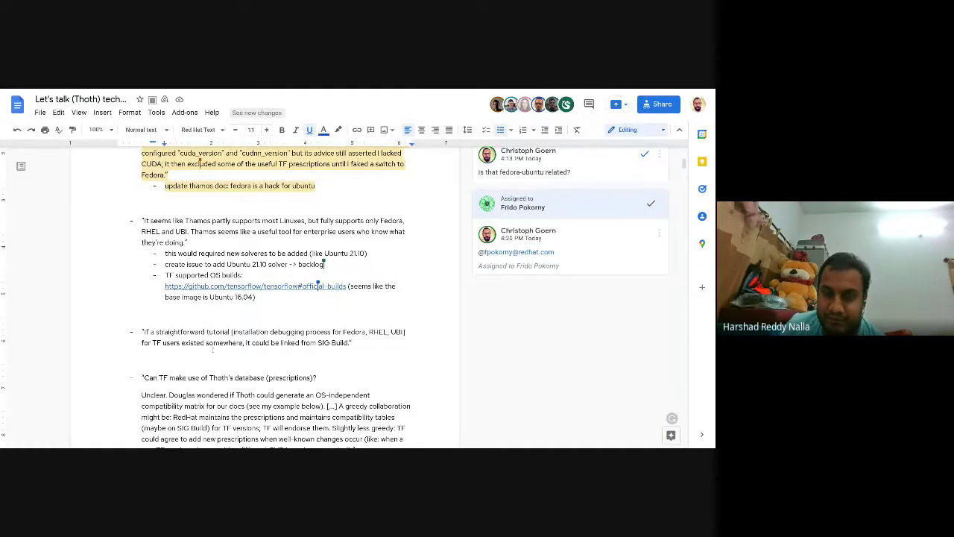
{"action": "scroll", "coordinate": [212, 349], "scroll_direction": "down", "scroll_amount": 2}
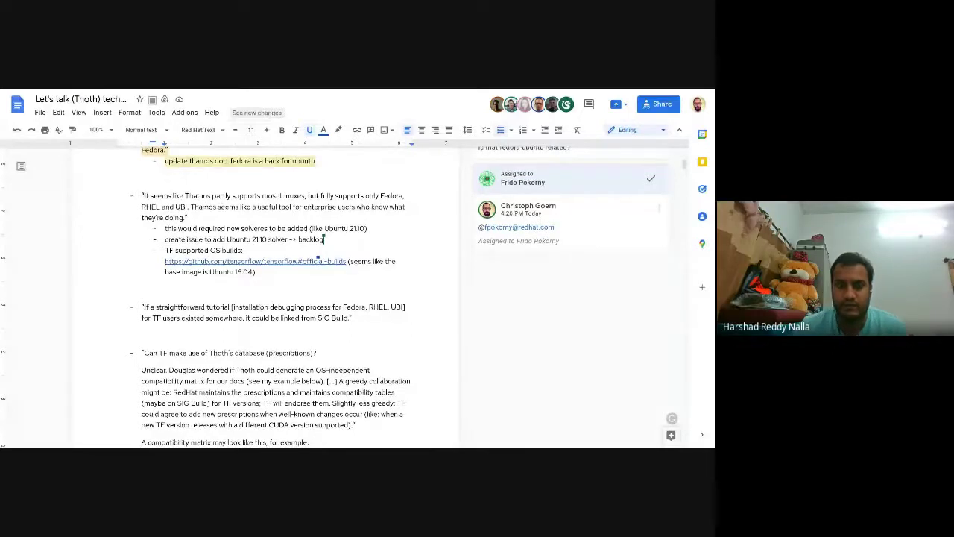
{"action": "scroll", "coordinate": [259, 308], "scroll_direction": "up", "scroll_amount": 15}
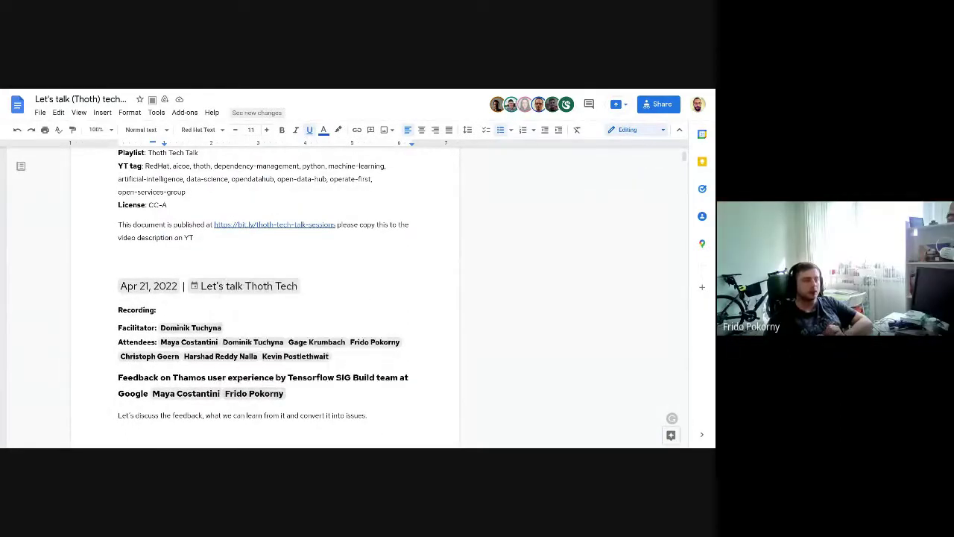
{"action": "left_click_drag", "start_coordinate": [329, 356], "coordinate": [106, 281]}
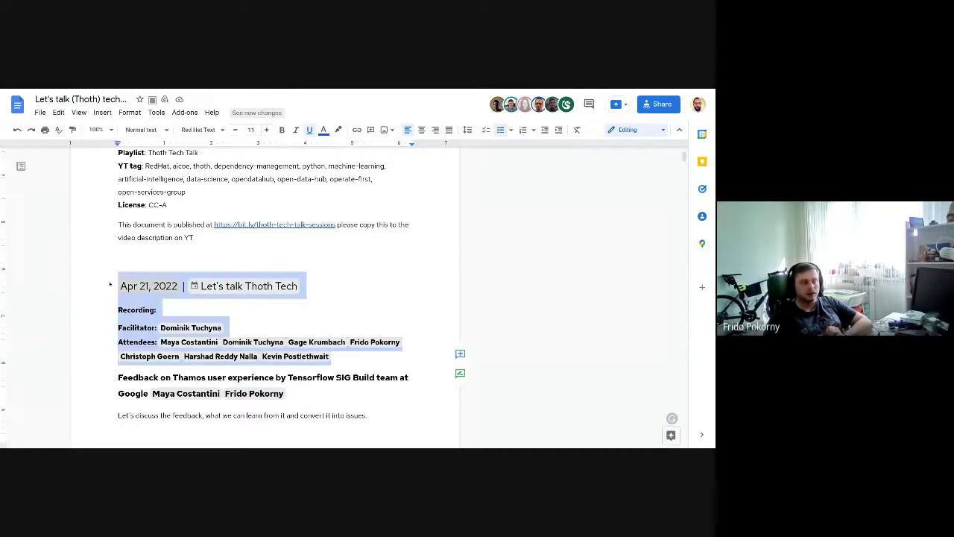
{"action": "left_click", "coordinate": [131, 256]}
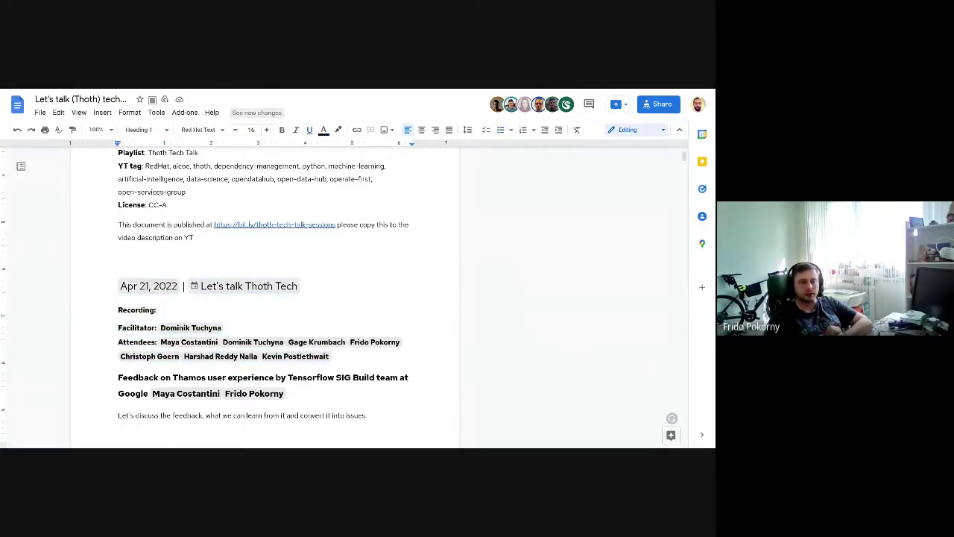
{"action": "type", "text": "@meetingh"}
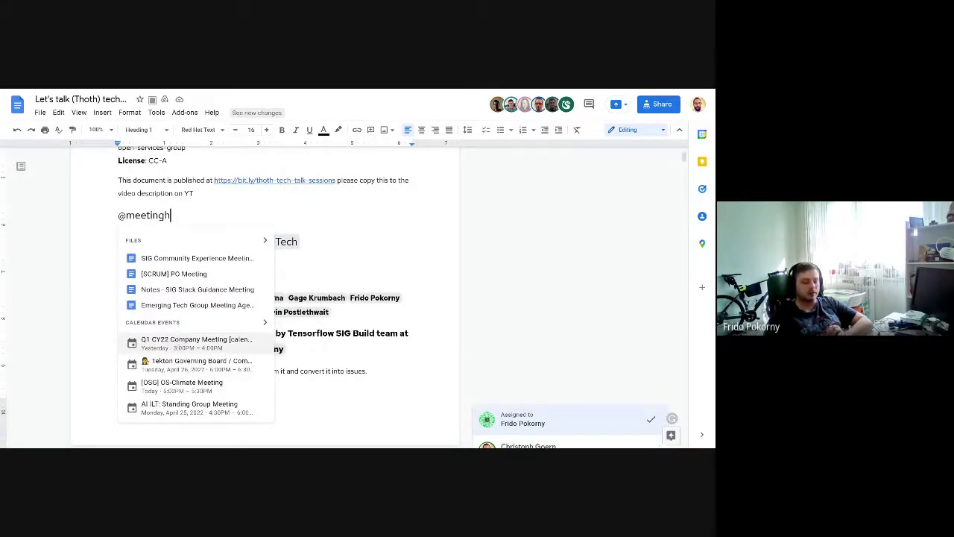
{"action": "key", "text": "BackSpace"}
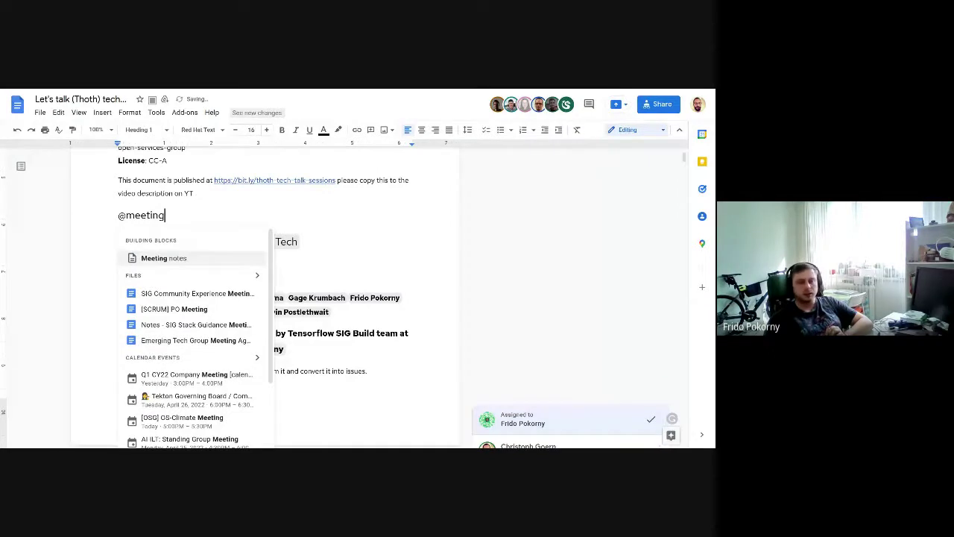
{"action": "scroll", "coordinate": [177, 342], "scroll_direction": "down", "scroll_amount": 2}
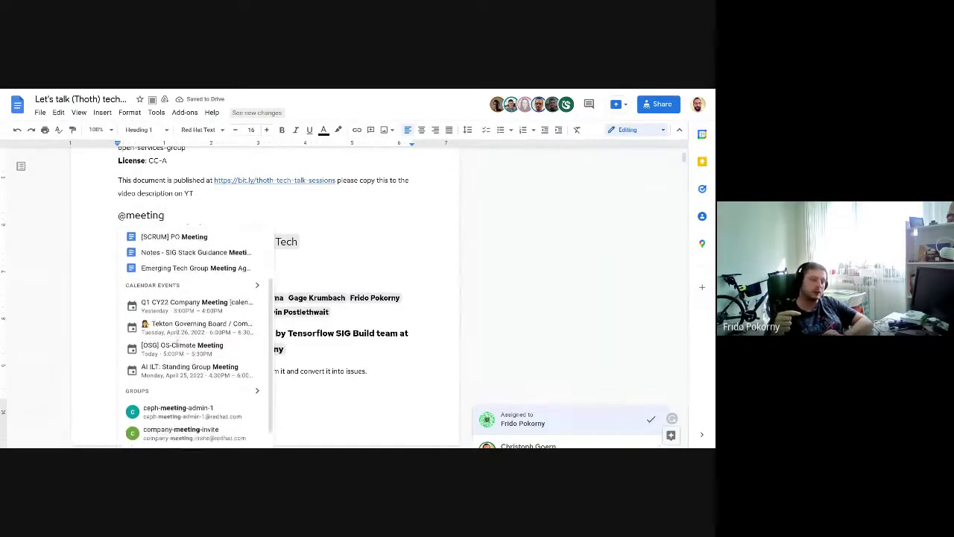
{"action": "scroll", "coordinate": [177, 341], "scroll_direction": "up", "scroll_amount": 3}
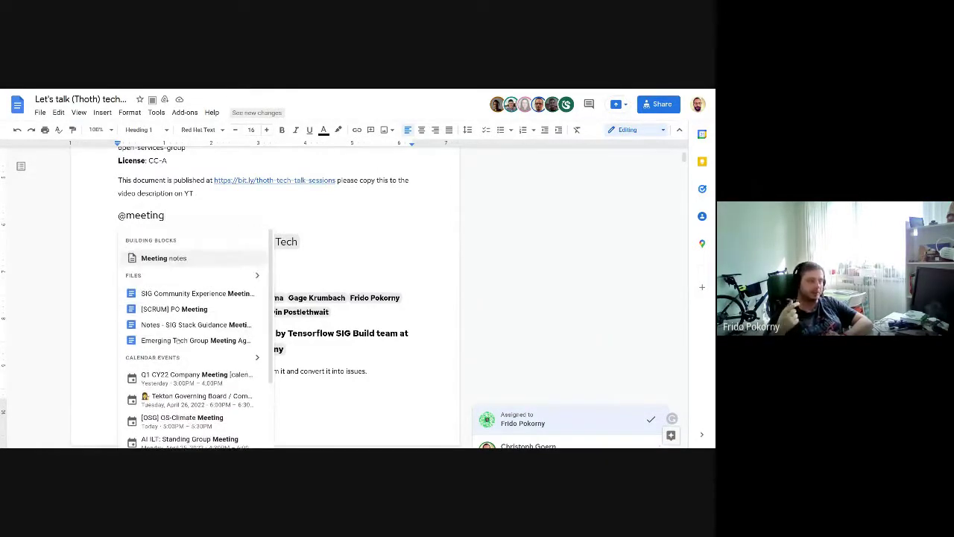
Step: Insert a Meeting notes block linked to the Apr 21 "Let's talk Thoth Tech" event
{"action": "left_click", "coordinate": [177, 258]}
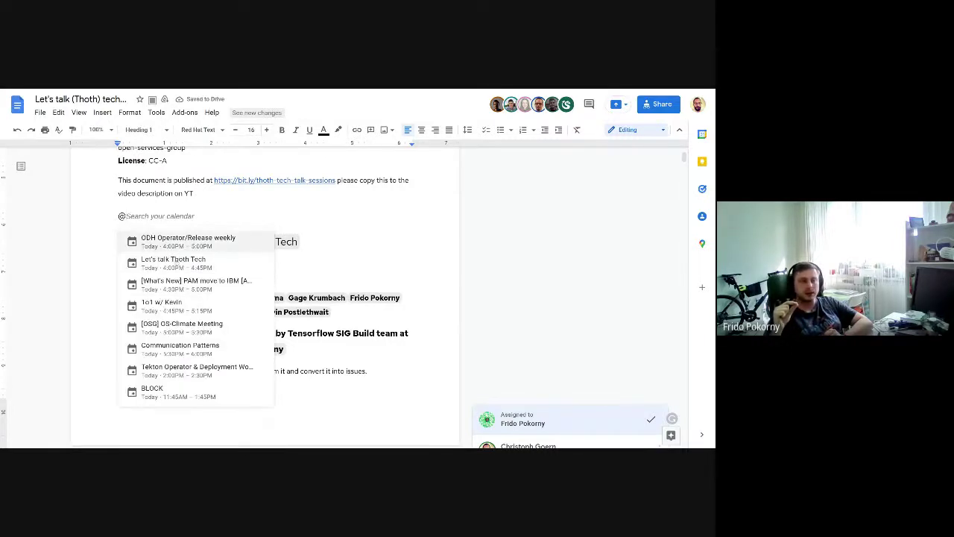
{"action": "left_click", "coordinate": [177, 261]}
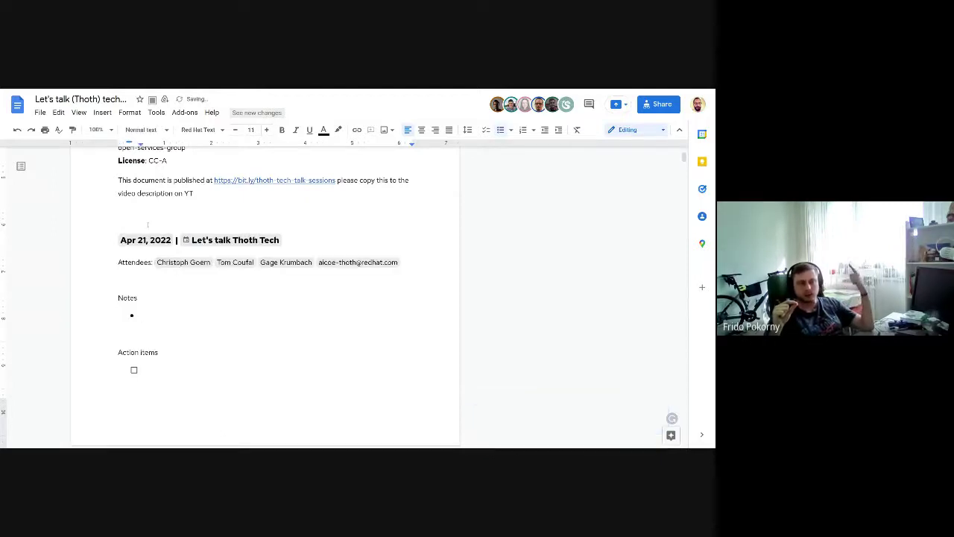
{"action": "scroll", "coordinate": [154, 315], "scroll_direction": "down", "scroll_amount": 3}
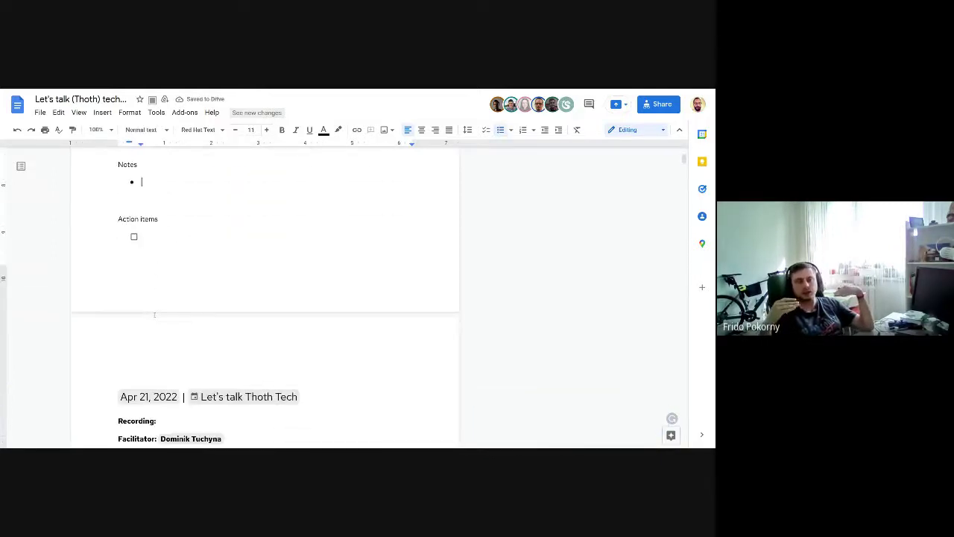
{"action": "scroll", "coordinate": [155, 314], "scroll_direction": "up", "scroll_amount": 3}
Step: Style the new Apr 21 meeting heading as Heading 1 to match the older entry
{"action": "left_click", "coordinate": [105, 223]}
{"action": "key", "text": "ctrl+alt+1"}
{"action": "key", "text": "ctrl+alt+2"}
{"action": "scroll", "coordinate": [111, 395], "scroll_direction": "down", "scroll_amount": 3}
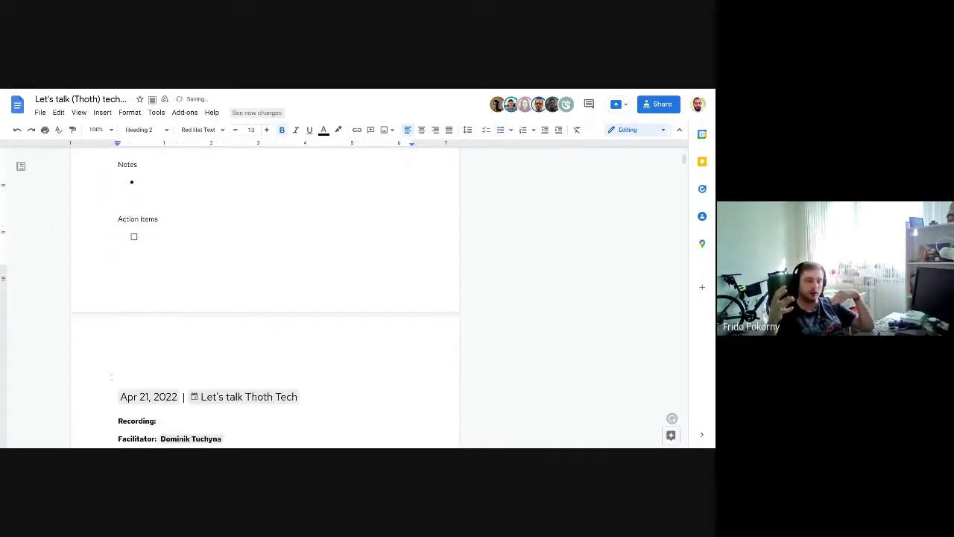
{"action": "left_click", "coordinate": [111, 396]}
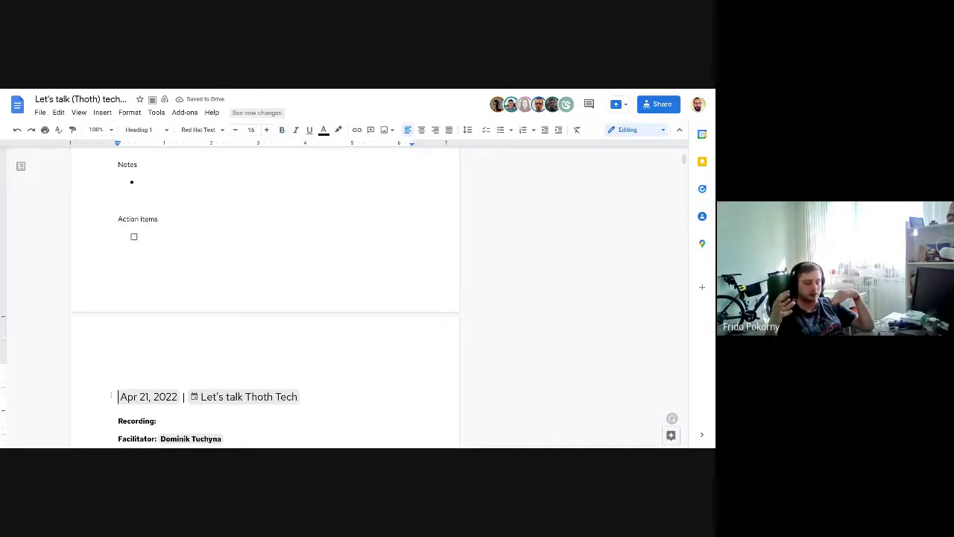
{"action": "scroll", "coordinate": [265, 298], "scroll_direction": "up", "scroll_amount": 2}
{"action": "left_click", "coordinate": [118, 240]}
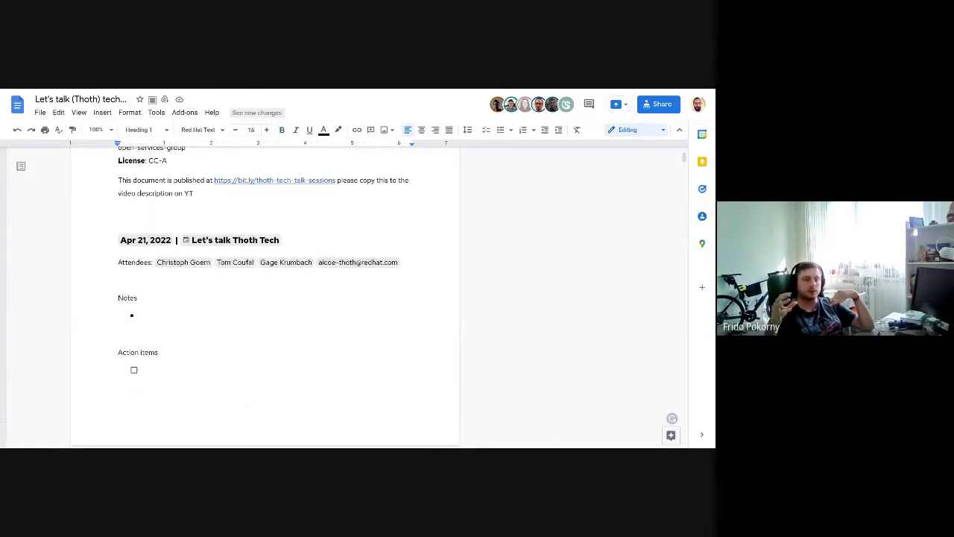
{"action": "key", "text": "ctrl+alt+1"}
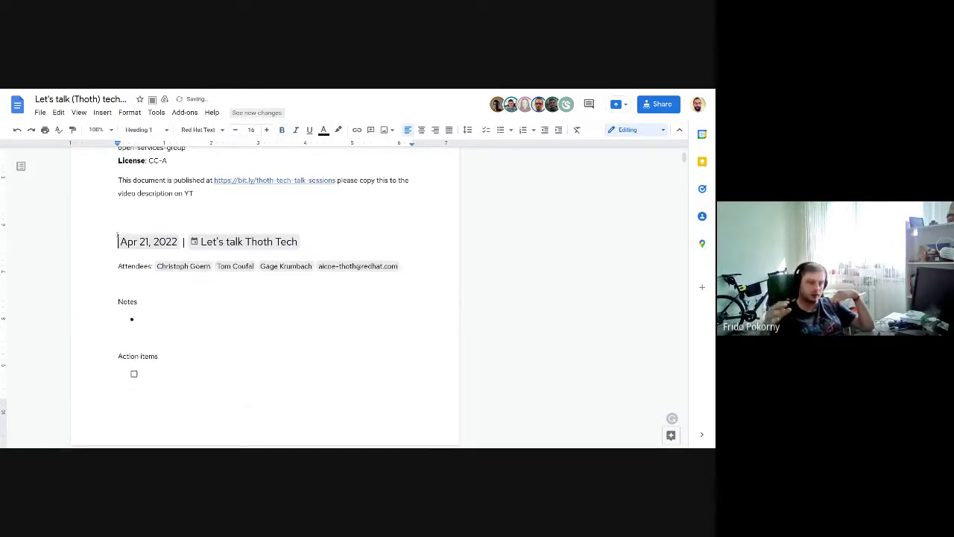
Step: Delete the pre-filled attendee chips and start mentioning a new attendee
{"action": "key", "text": "Down"}
{"action": "key", "text": "Down"}
{"action": "key", "text": "Down"}
{"action": "key", "text": "Up"}
{"action": "key", "text": "Up"}
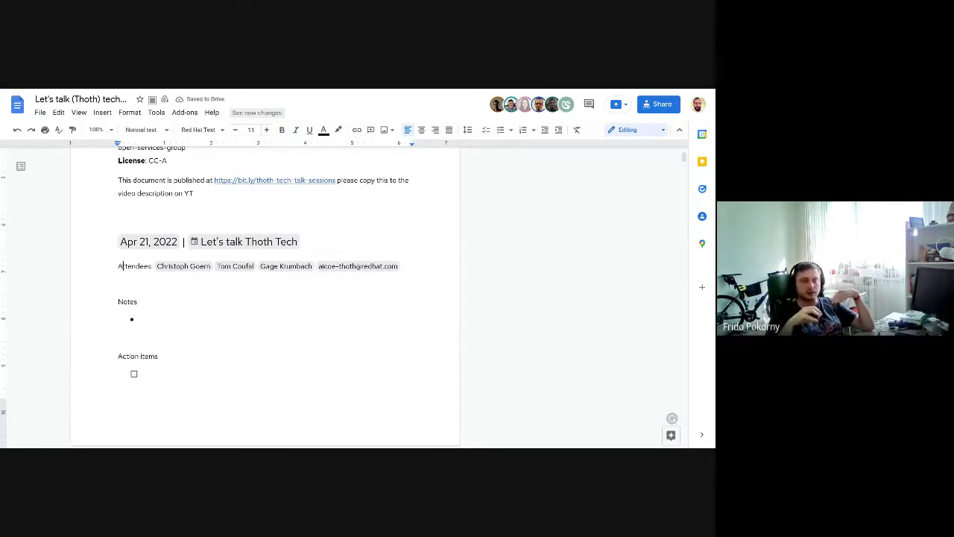
{"action": "key", "text": "Right"}
{"action": "key", "text": "Right"}
{"action": "key", "text": "Right"}
{"action": "key", "text": "Right"}
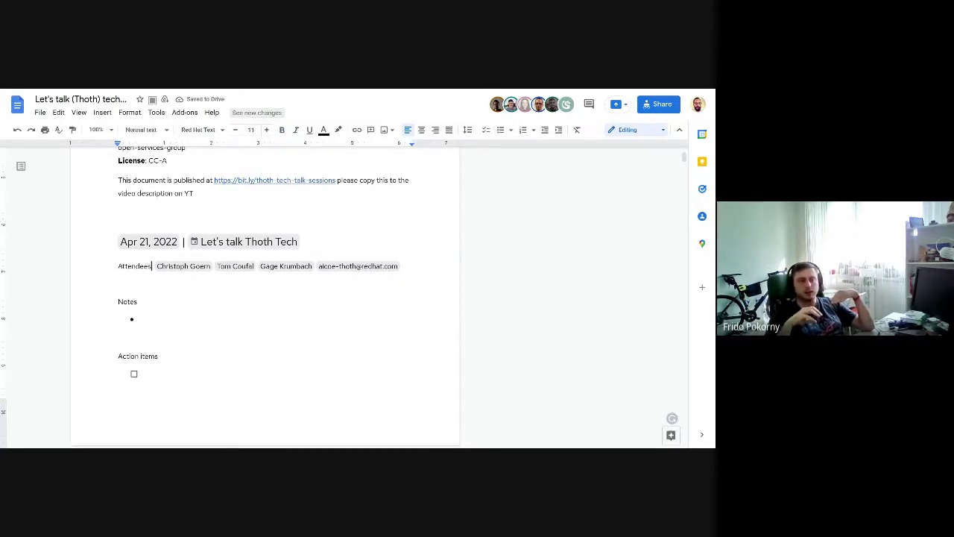
{"action": "key", "text": "Right"}
{"action": "key", "text": "shift+End"}
{"action": "key", "text": "BackSpace"}
{"action": "type", "text": "@gre"}
Step: Insert three colleagues as person chips on the Attendees line, removing a stray @
{"action": "key", "text": "Return"}
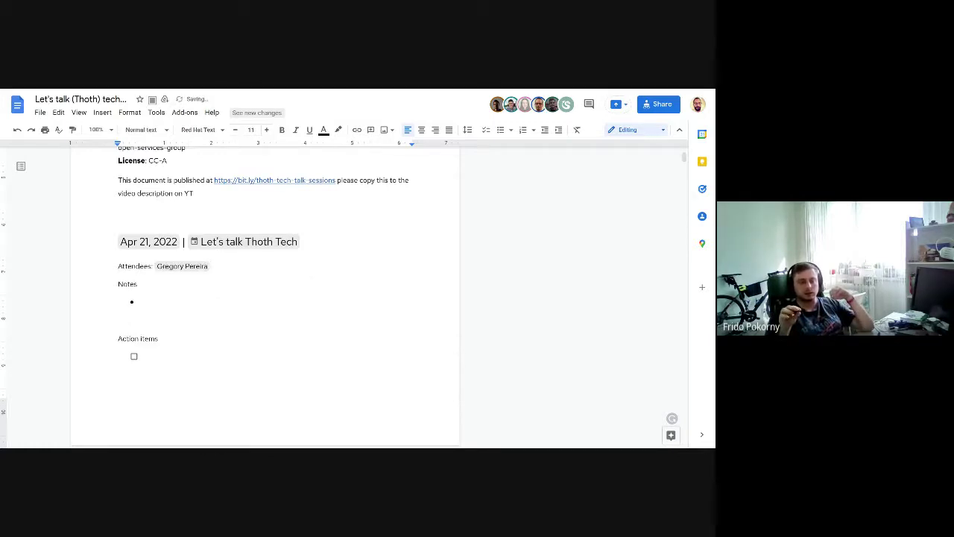
{"action": "type", "text": "@"}
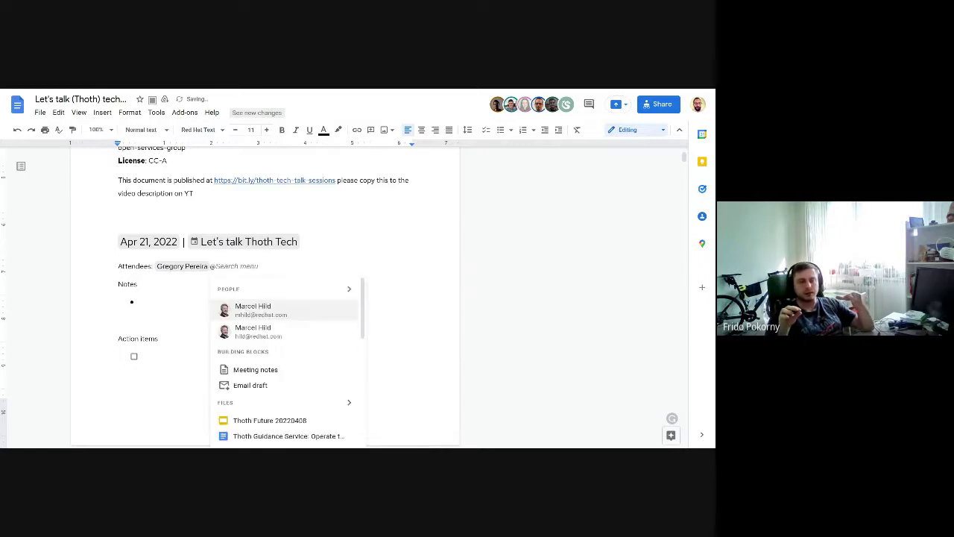
{"action": "type", "text": "frid"}
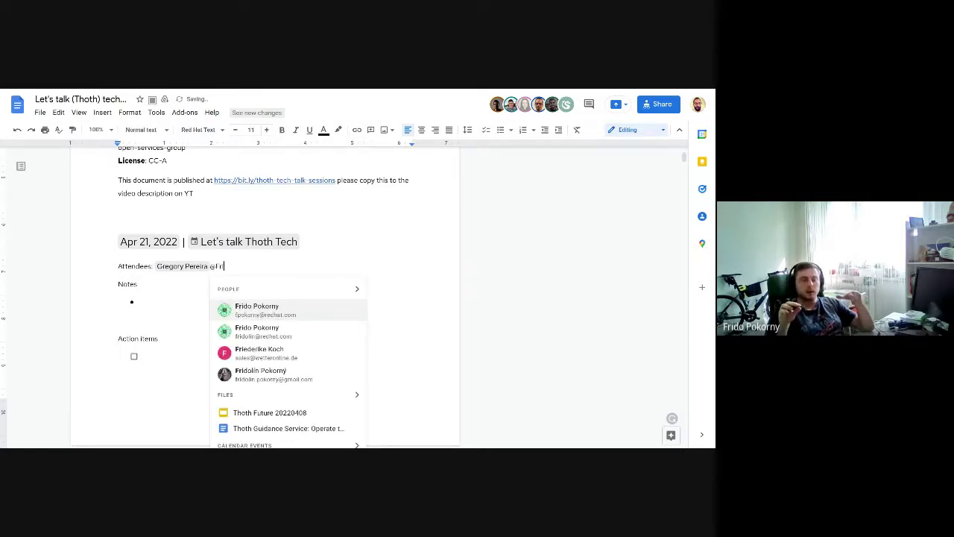
{"action": "key", "text": "Return"}
{"action": "type", "text": "@har"}
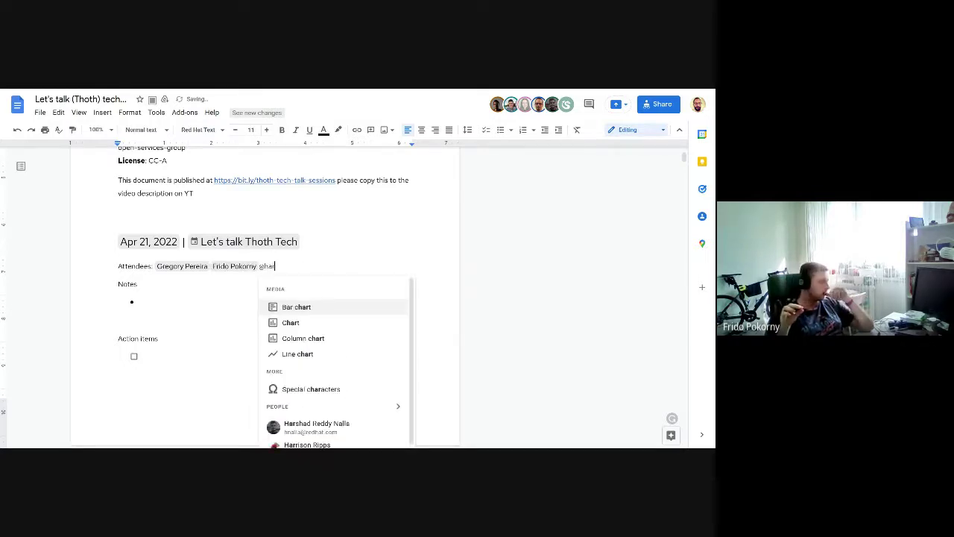
{"action": "key", "text": "Down"}
{"action": "key", "text": "Down"}
{"action": "key", "text": "Down"}
{"action": "key", "text": "Down"}
{"action": "key", "text": "Down"}
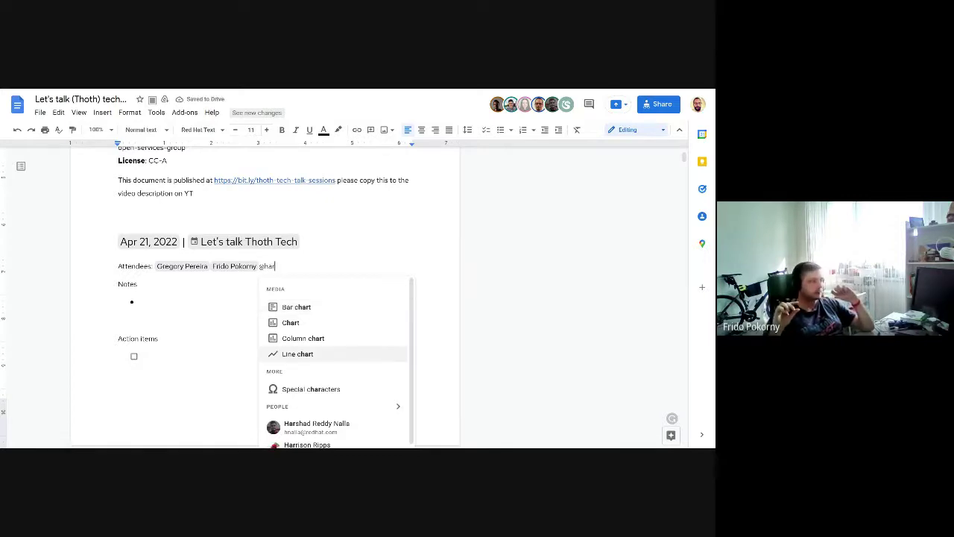
{"action": "key", "text": "Return"}
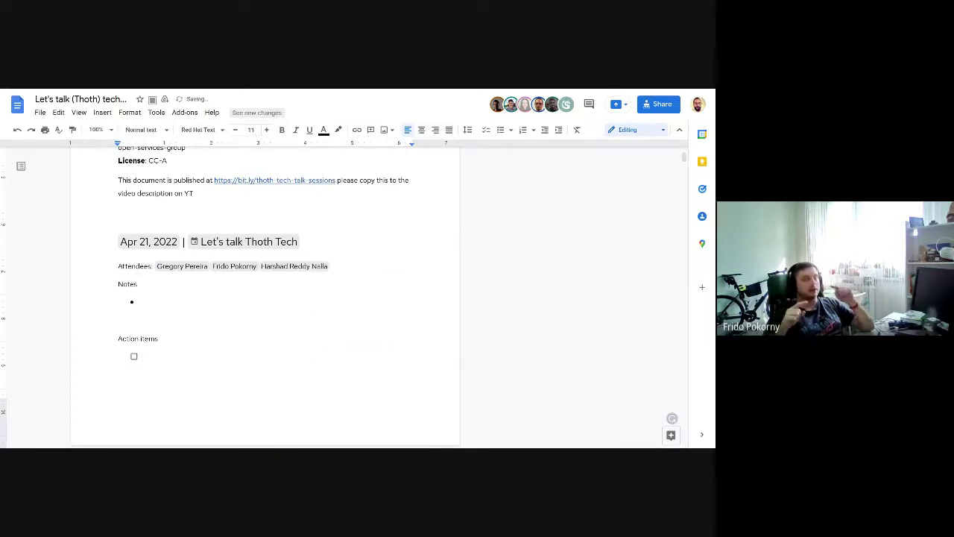
{"action": "type", "text": "@"}
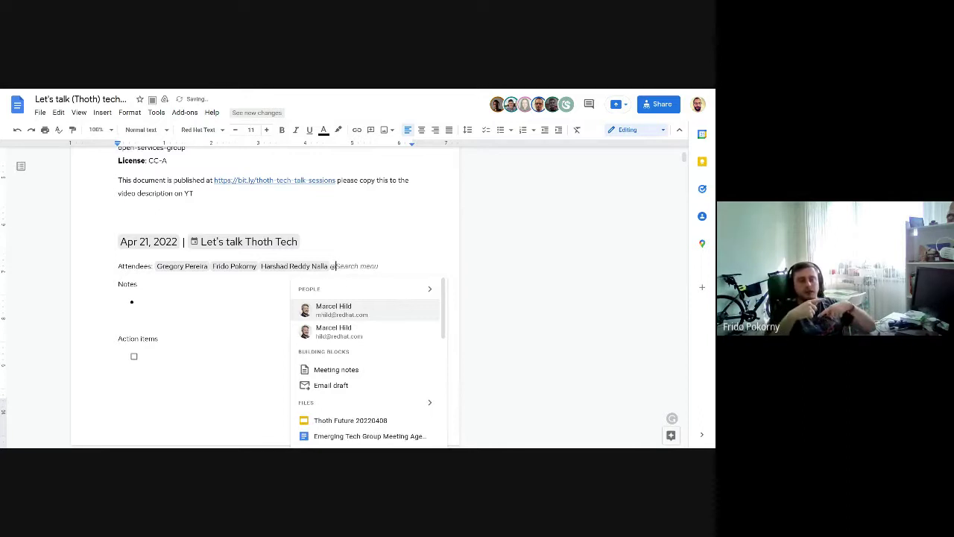
{"action": "key", "text": "BackSpace"}
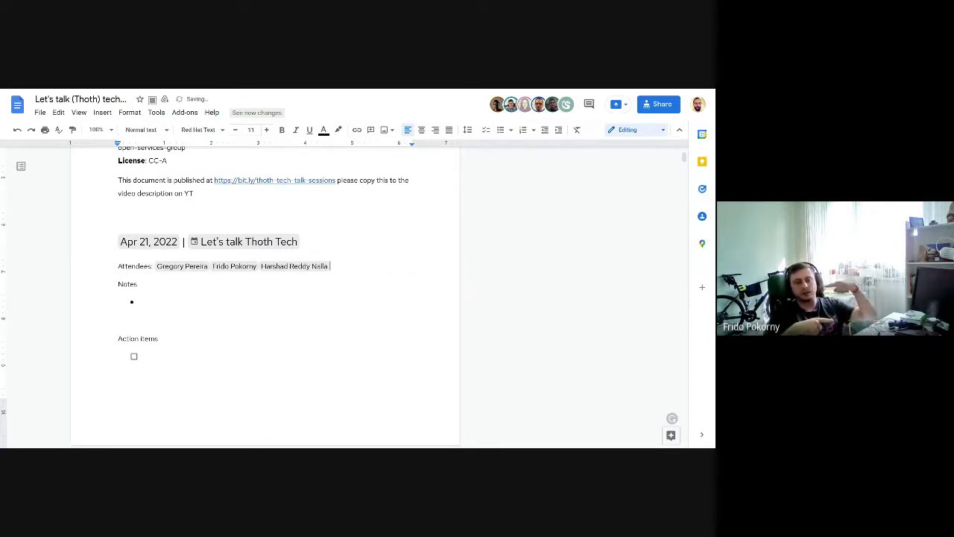
{"action": "left_click", "coordinate": [138, 284]}
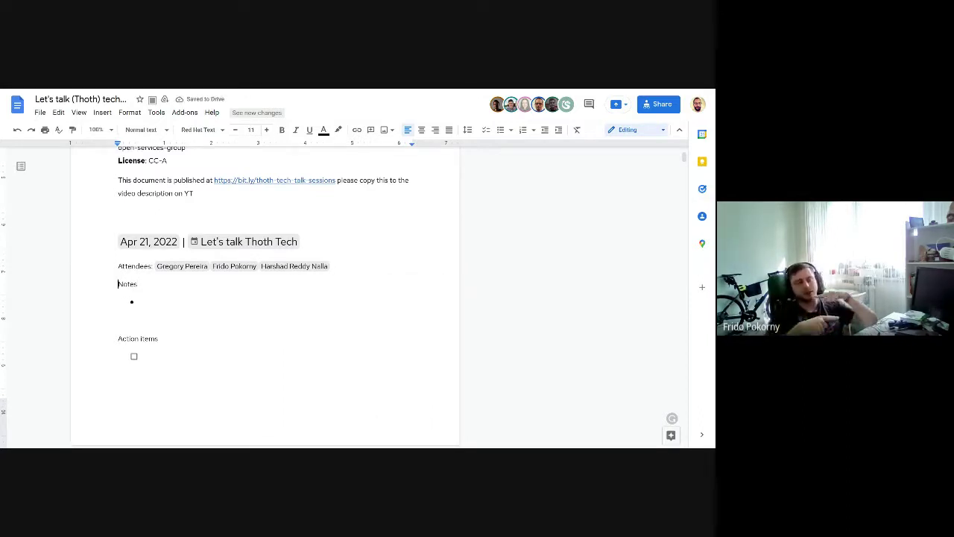
Step: Delete the new entry's empty Notes and Action items sections, then copy the older Recording/Facilitator/Attendees lines
{"action": "left_click_drag", "start_coordinate": [117, 283], "coordinate": [146, 356]}
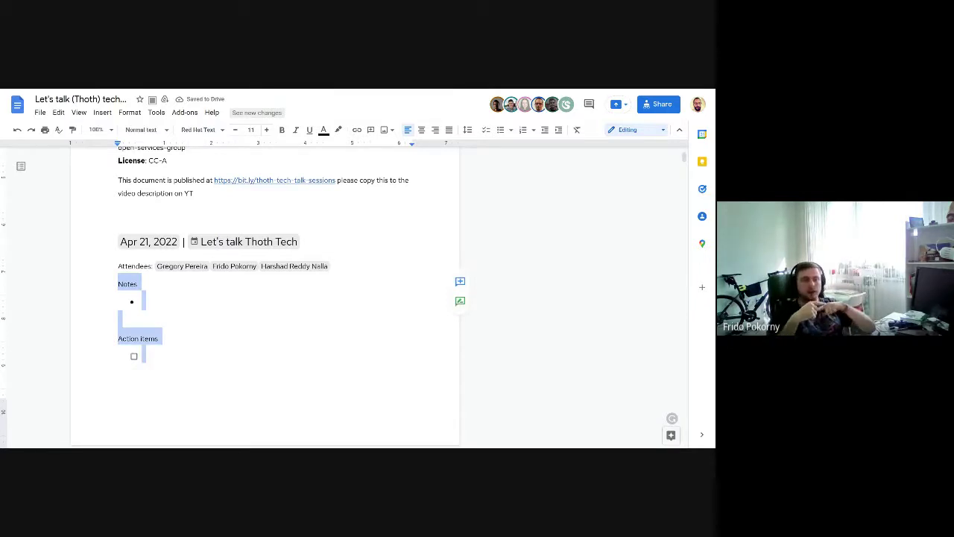
{"action": "key", "text": "BackSpace"}
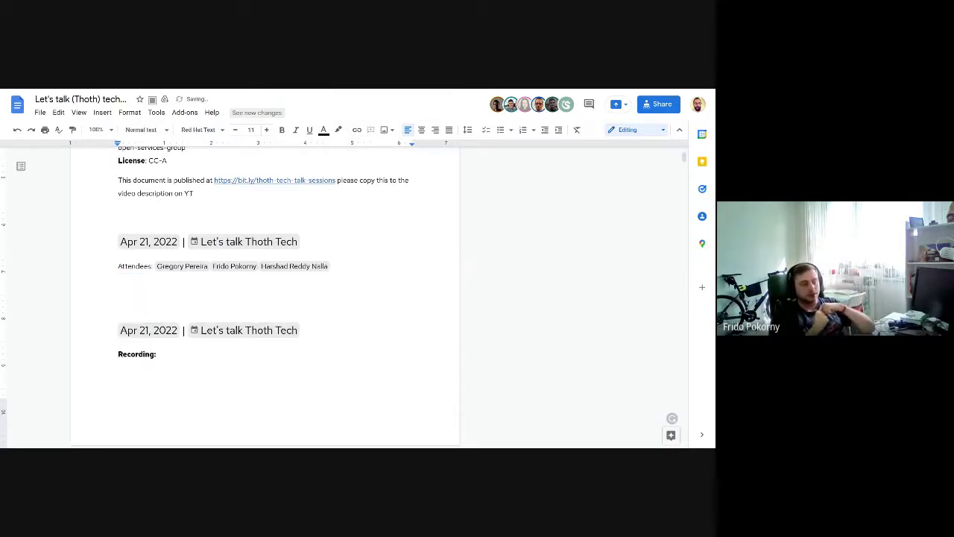
{"action": "scroll", "coordinate": [265, 298], "scroll_direction": "down", "scroll_amount": 2}
{"action": "left_click", "coordinate": [118, 261]}
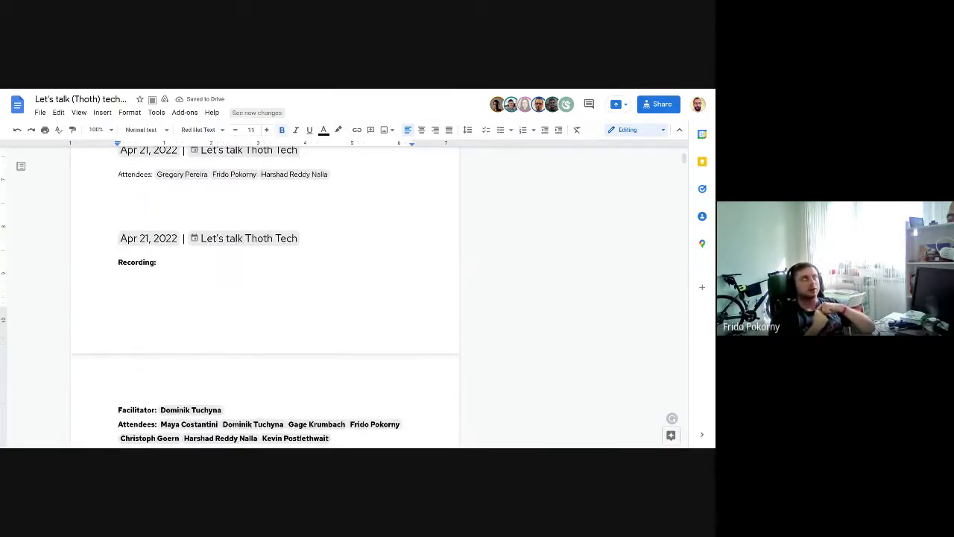
{"action": "key", "text": "shift+Down"}
{"action": "key", "text": "shift+Down"}
{"action": "key", "text": "shift+Down"}
{"action": "key", "text": "shift+Down"}
{"action": "key", "text": "shift+Down"}
{"action": "key", "text": "shift+Down"}
{"action": "key", "text": "ctrl+c"}
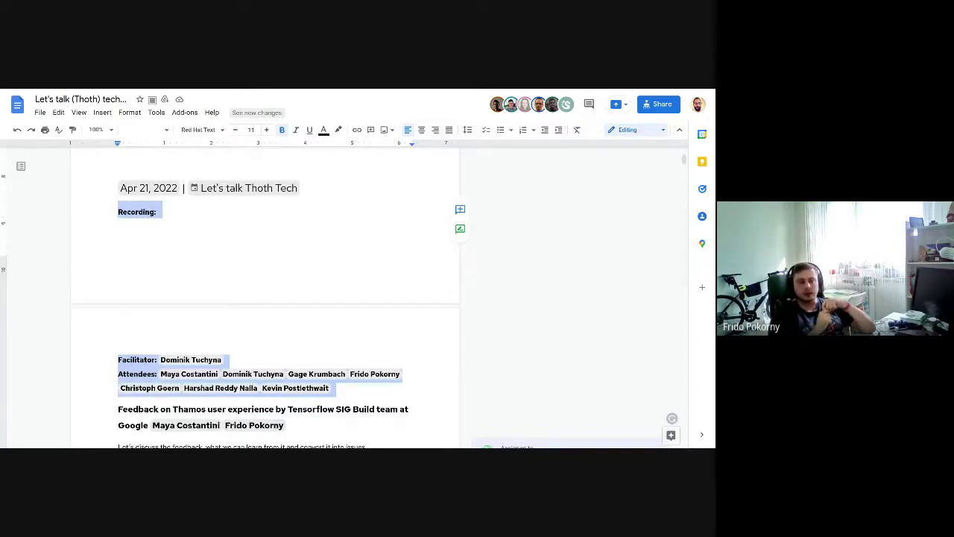
{"action": "scroll", "coordinate": [133, 290], "scroll_direction": "up", "scroll_amount": 3}
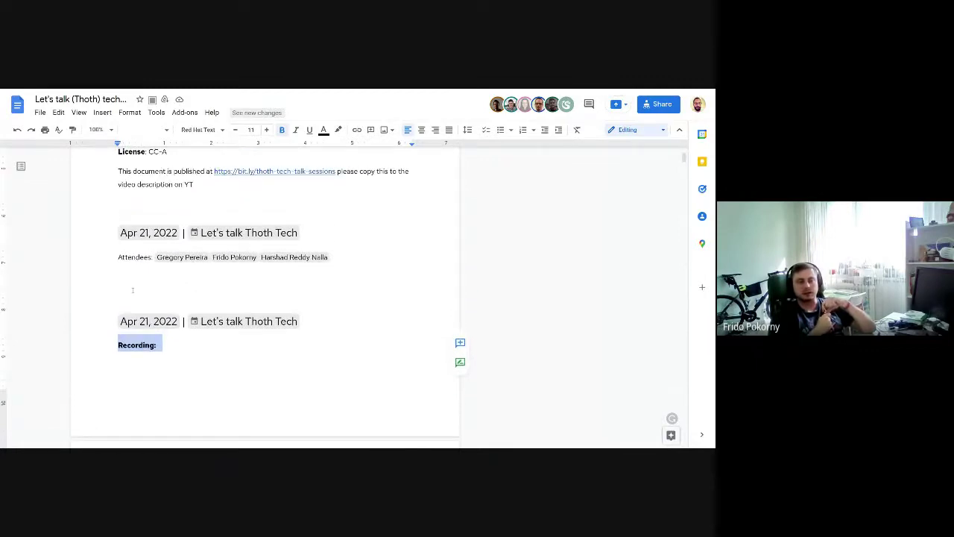
Step: Paste the Recording and Facilitator lines into the new entry and bold its Attendees label
{"action": "left_click", "coordinate": [133, 291]}
{"action": "key", "text": "ctrl+v"}
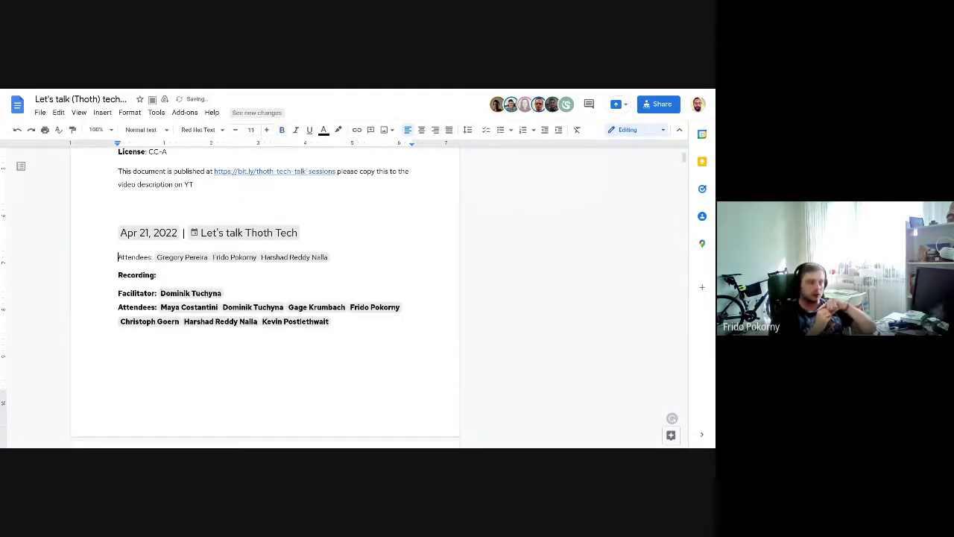
{"action": "double_click", "coordinate": [134, 256]}
{"action": "key", "text": "ctrl+b"}
{"action": "key", "text": "Left"}
{"action": "key", "text": "shift+End"}
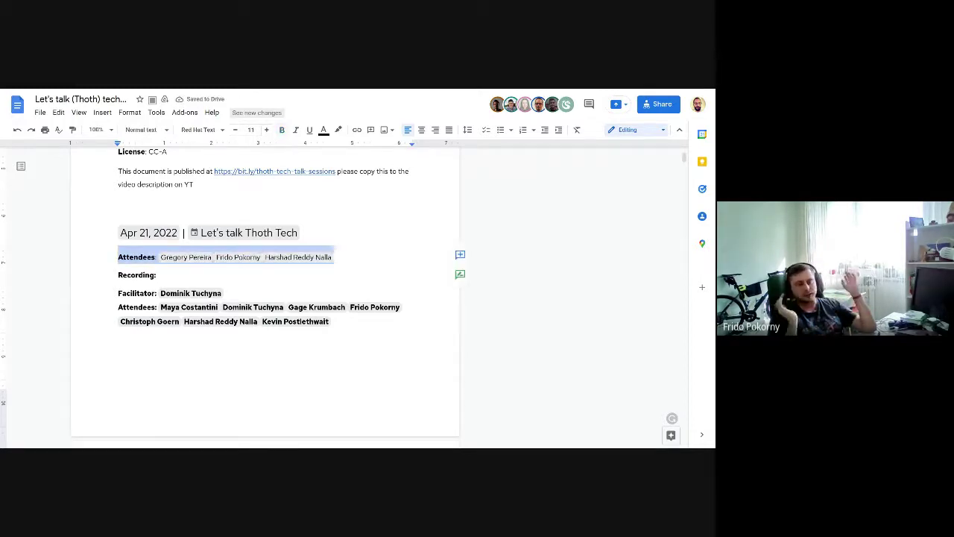
{"action": "key", "text": "Delete"}
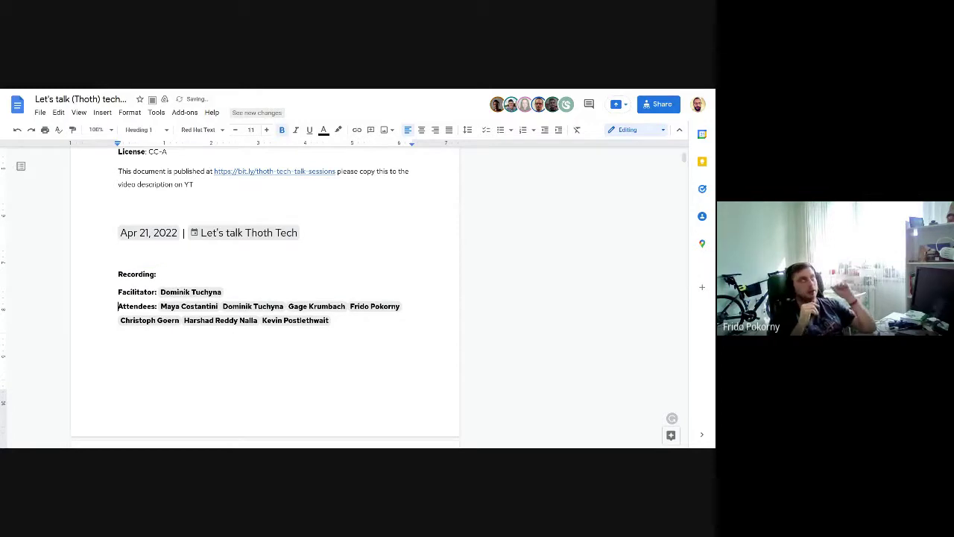
{"action": "key", "text": "ctrl+z"}
{"action": "key", "text": "ctrl+z"}
Step: Remove the copied older attendee list and make the empty line below Attendees a Heading 2
{"action": "key", "text": "shift+Down"}
{"action": "key", "text": "shift+Down"}
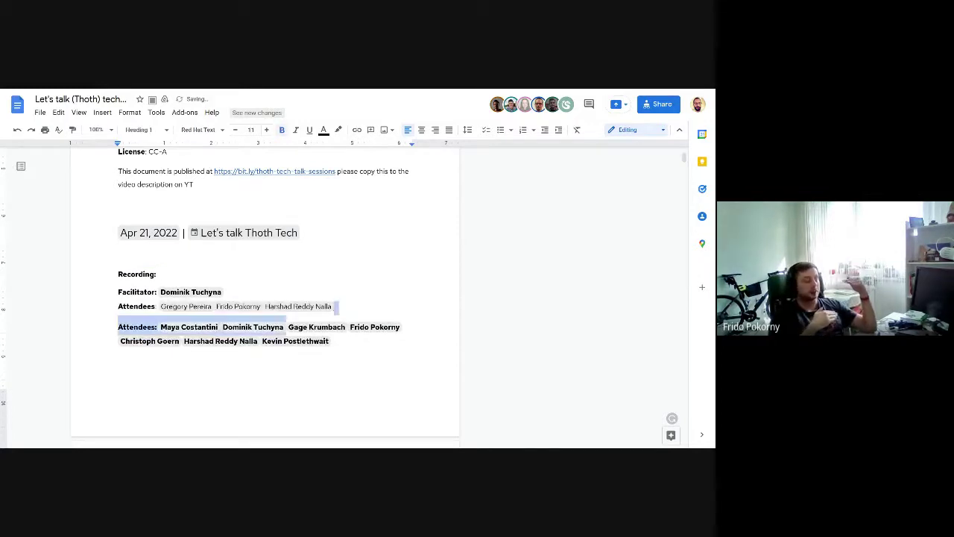
{"action": "key", "text": "Delete"}
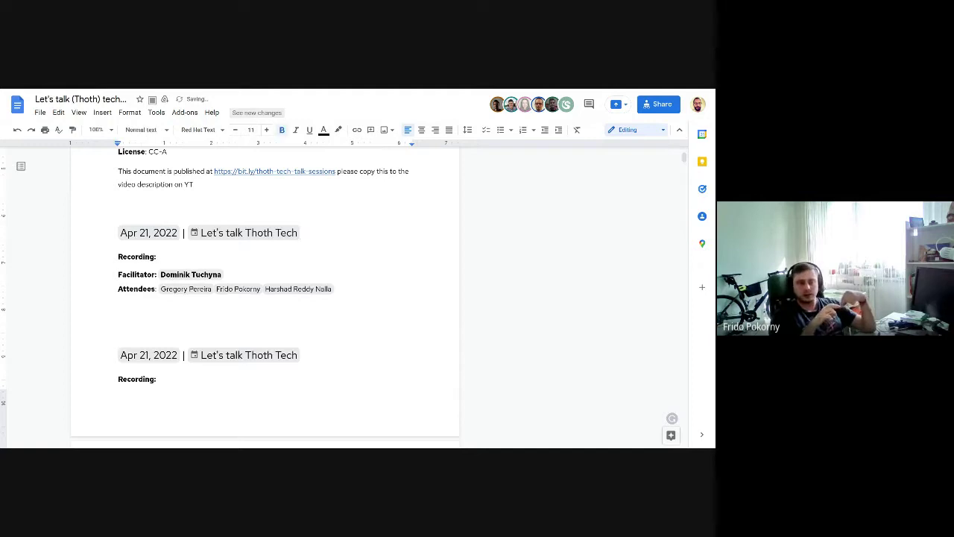
{"action": "key", "text": "shift+Left"}
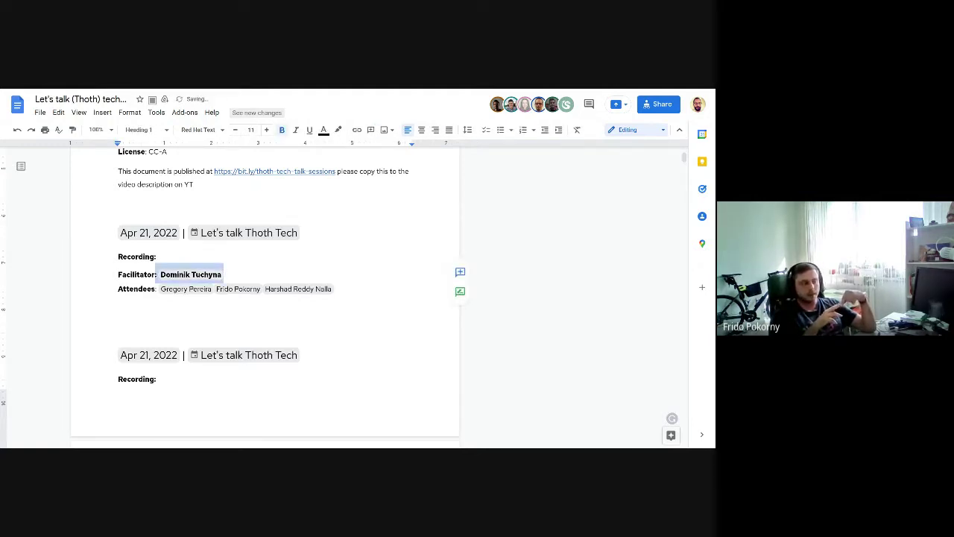
{"action": "left_click", "coordinate": [119, 308]}
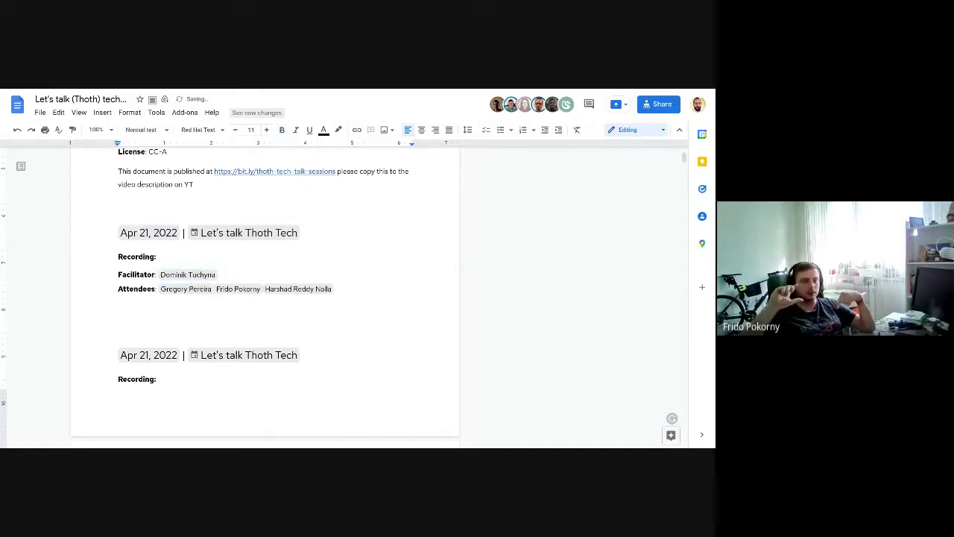
{"action": "key", "text": "ctrl+alt+2"}
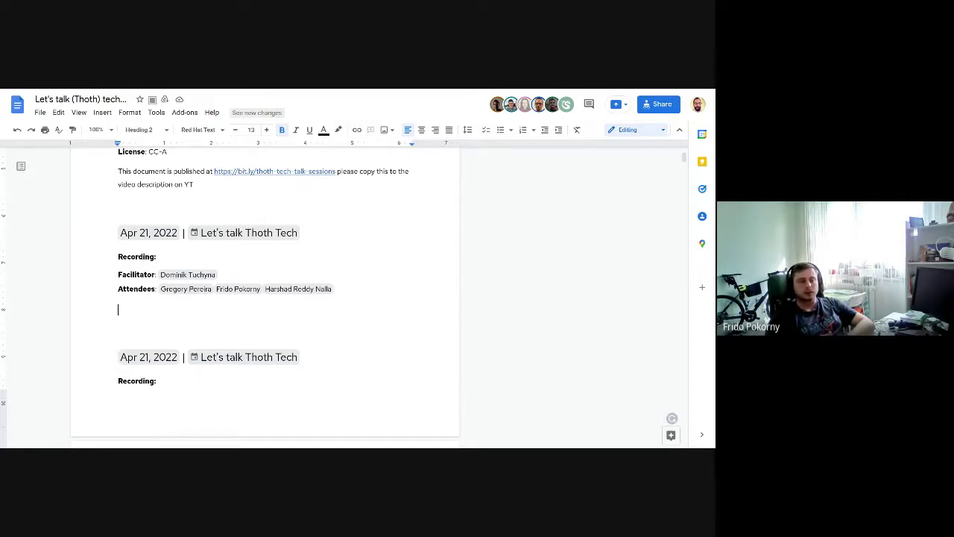
Step: Type "auto_incr id of entries in PGSQL" below the attendees and prefix it with "ops:"
{"action": "type", "text": "autr"}
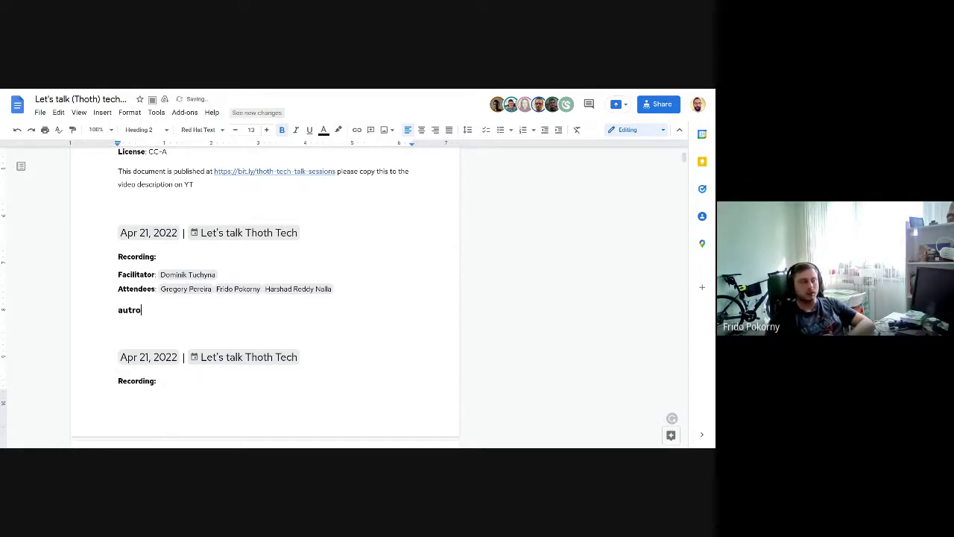
{"action": "key", "text": "BackSpace"}
{"action": "type", "text": "o_incr id"}
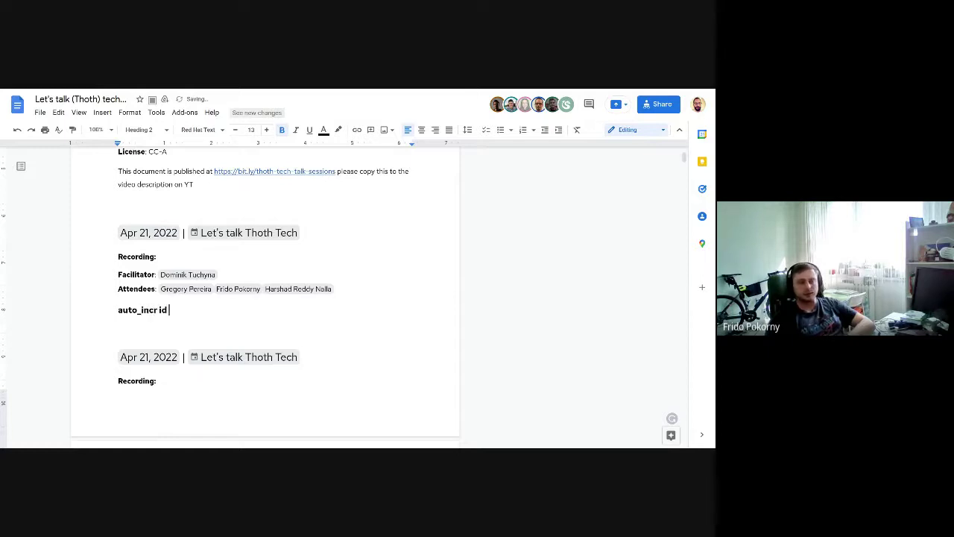
{"action": "type", "text": " of"}
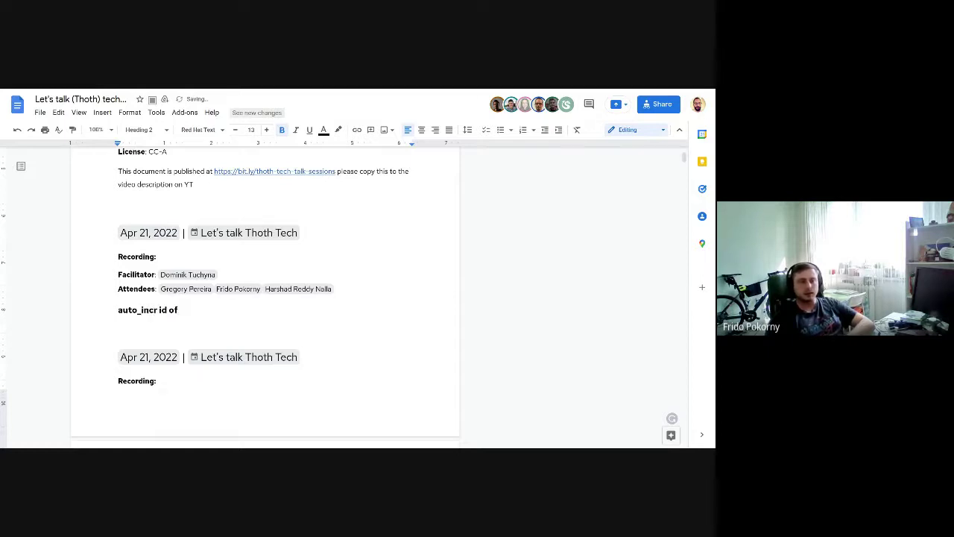
{"action": "type", "text": " entries in PG"}
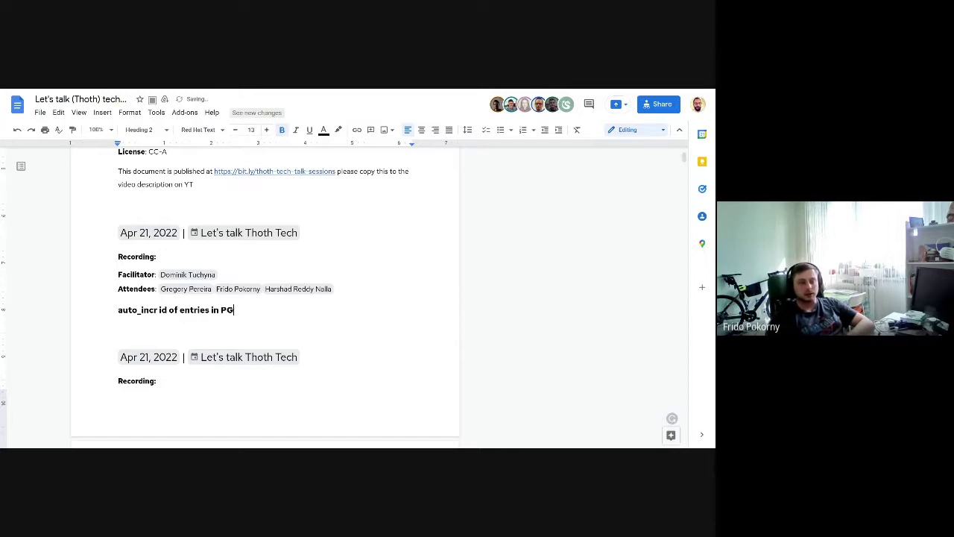
{"action": "type", "text": "SQL"}
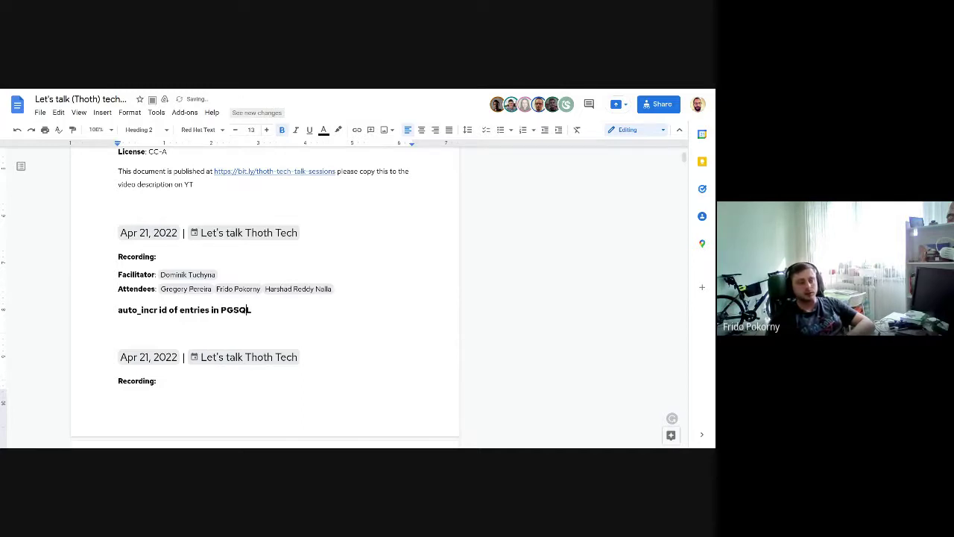
{"action": "left_click", "coordinate": [200, 309]}
{"action": "left_click", "coordinate": [129, 310]}
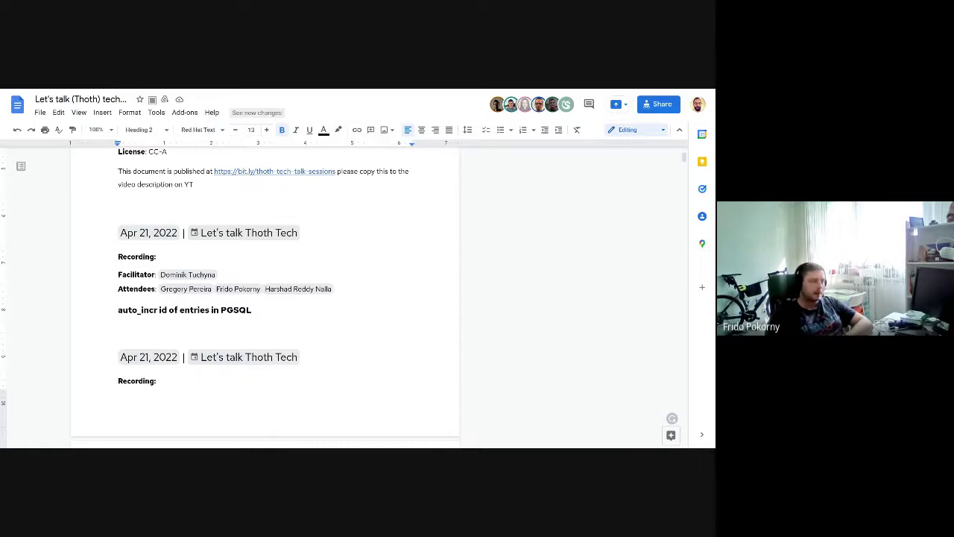
{"action": "type", "text": "ops:"}
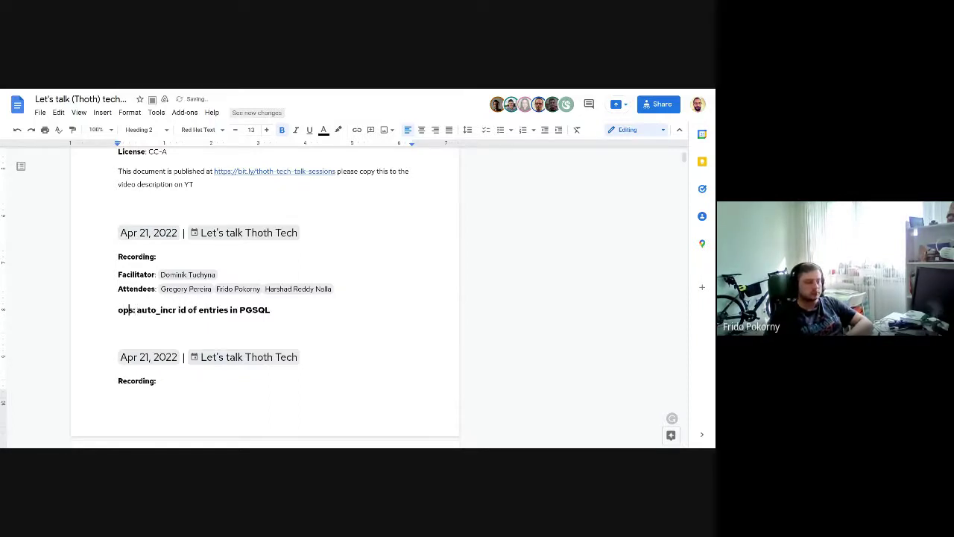
Step: Change the ops line to Normal text and insert an empty line above it
{"action": "key", "text": "Home"}
{"action": "key", "text": "shift+Down"}
{"action": "key", "text": "ctrl+alt+0"}
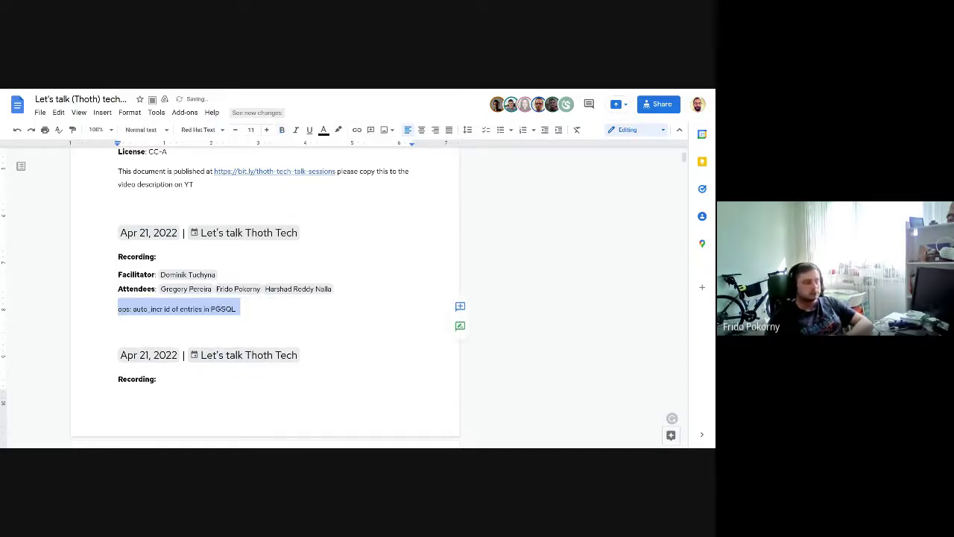
{"action": "key", "text": "Left"}
{"action": "key", "text": "Return"}
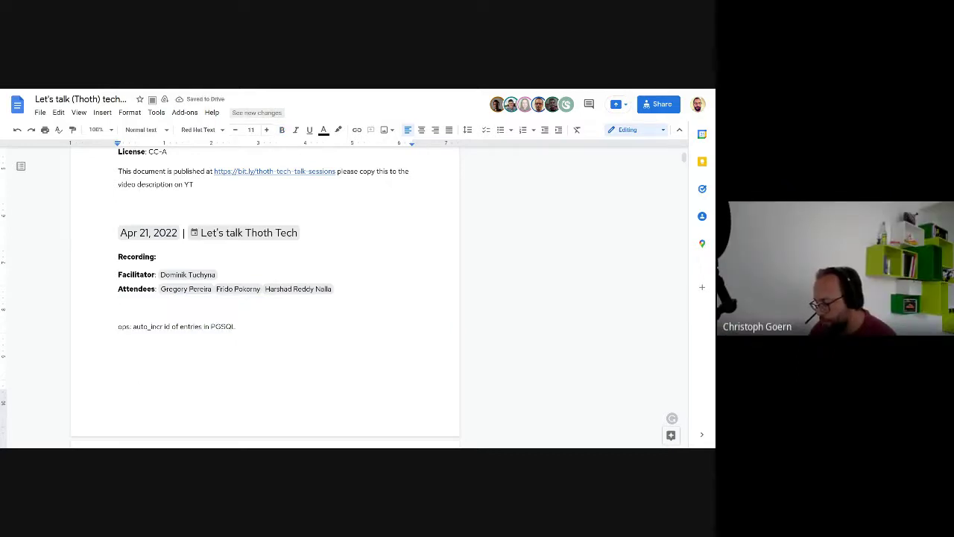
Step: Type the question 'How much effort do we need to invest to have a new solver available for advises'
{"action": "type", "text": "How m"}
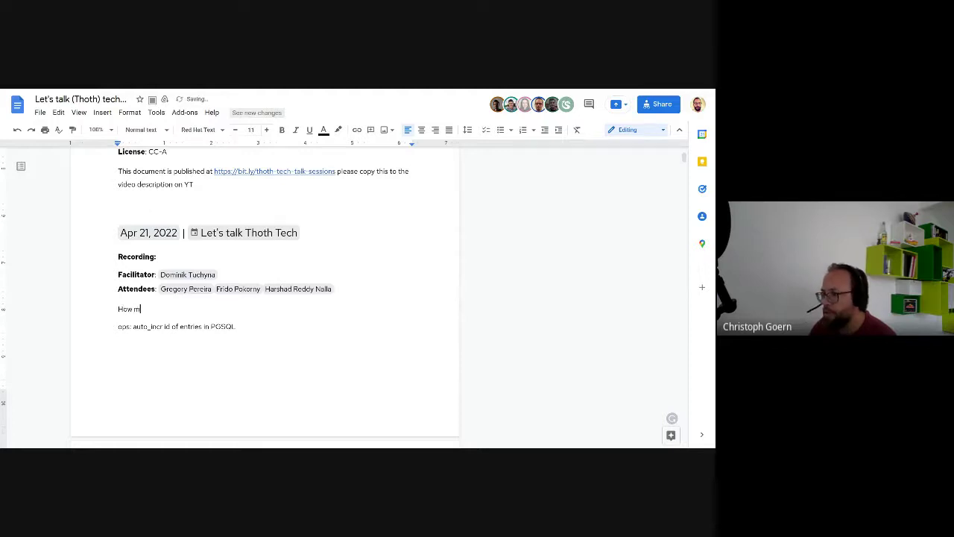
{"action": "type", "text": "uch cffort"}
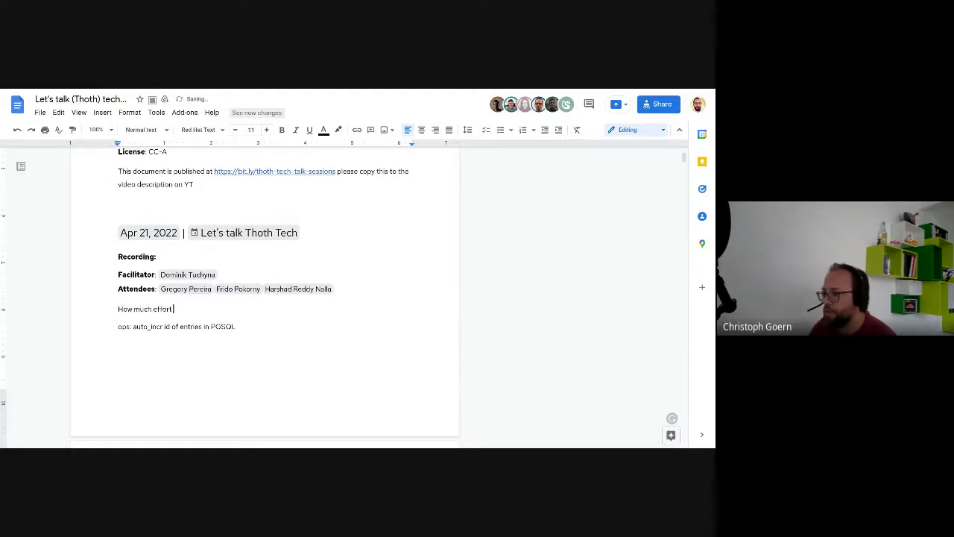
{"action": "type", "text": " do we need to inve"}
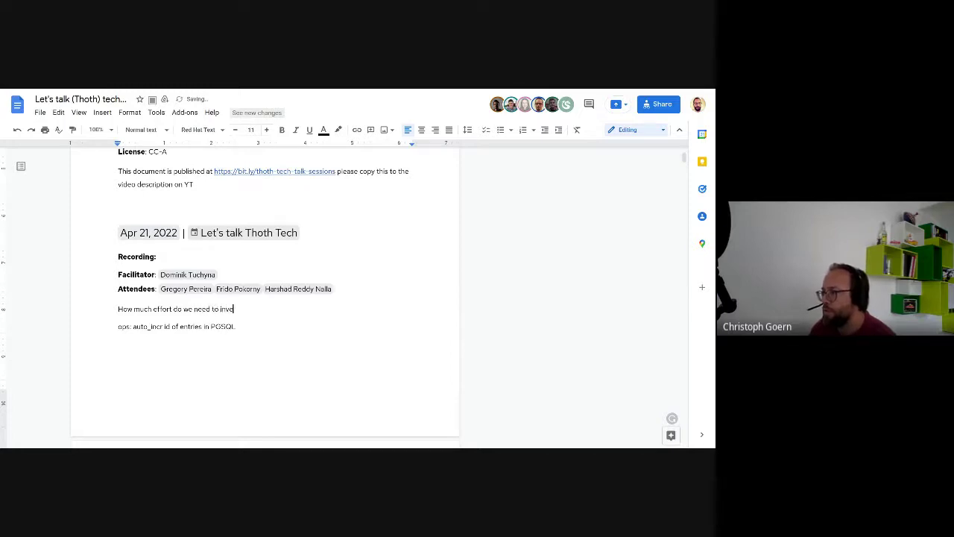
{"action": "type", "text": "st to get a new solver"}
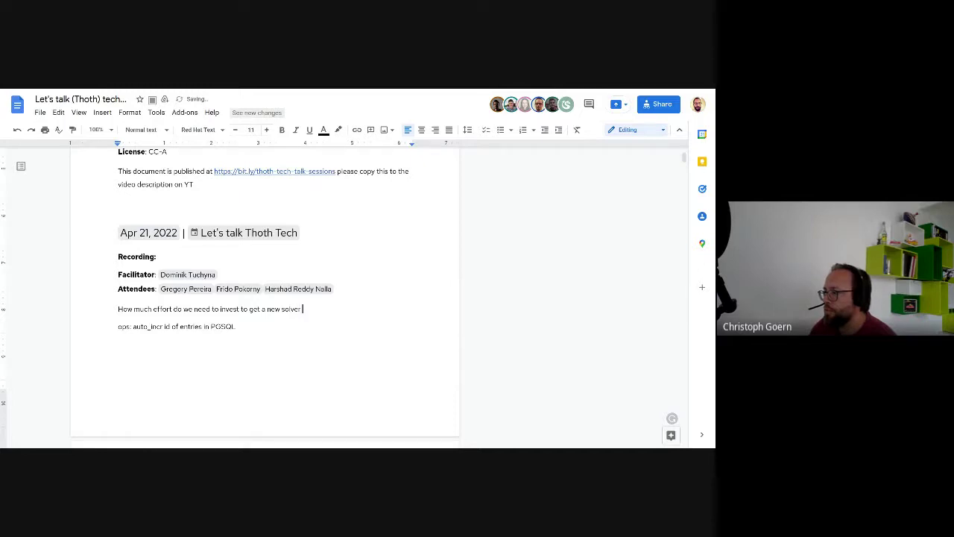
{"action": "key", "text": "BackSpace"}
{"action": "key", "text": "BackSpace"}
{"action": "key", "text": "BackSpace"}
{"action": "key", "text": "BackSpace"}
{"action": "key", "text": "BackSpace"}
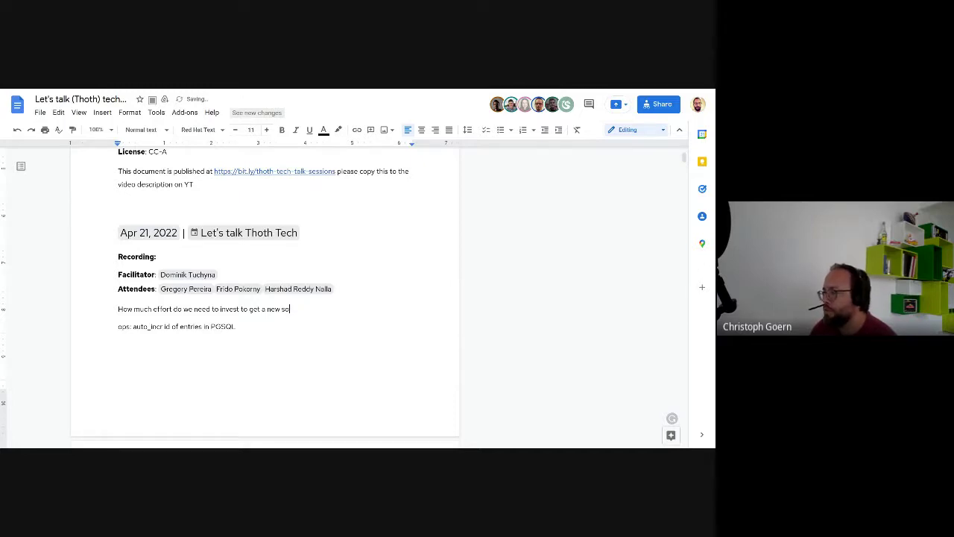
{"action": "type", "text": "lver available for advised"}
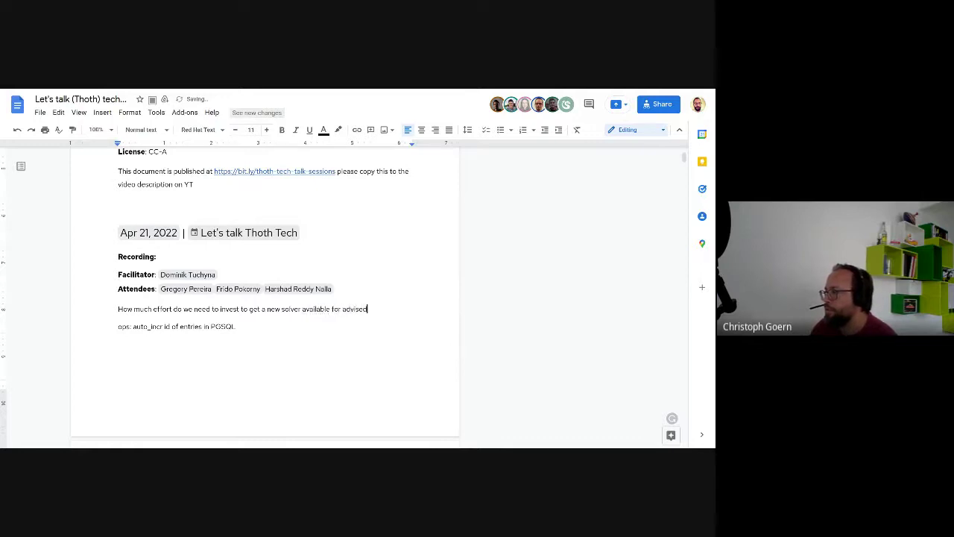
{"action": "key", "text": "Left"}
{"action": "key", "text": "Left"}
{"action": "key", "text": "Left"}
{"action": "key", "text": "Left"}
{"action": "key", "text": "Left"}
{"action": "key", "text": "Left"}
{"action": "key", "text": "Left"}
{"action": "key", "text": "Left"}
{"action": "key", "text": "Left"}
{"action": "key", "text": "Left"}
{"action": "key", "text": "Left"}
{"action": "key", "text": "Left"}
{"action": "key", "text": "Left"}
{"action": "key", "text": "BackSpace"}
{"action": "key", "text": "BackSpace"}
{"action": "key", "text": "BackSpace"}
{"action": "type", "text": "have"}
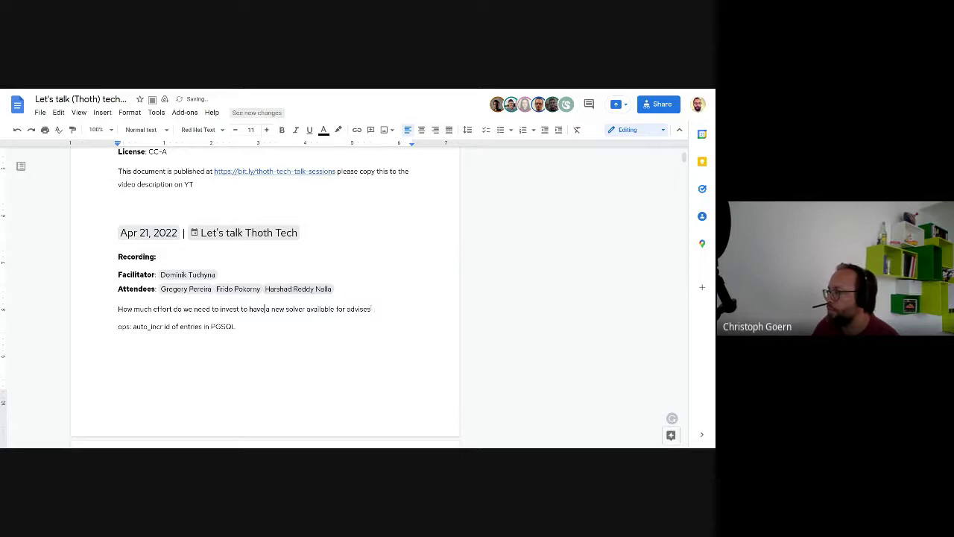
{"action": "key", "text": "End"}
Step: Add dash bullets 'human effort' and 'CPU time needed' under the question
{"action": "key", "text": "Return"}
{"action": "key", "text": "Tab"}
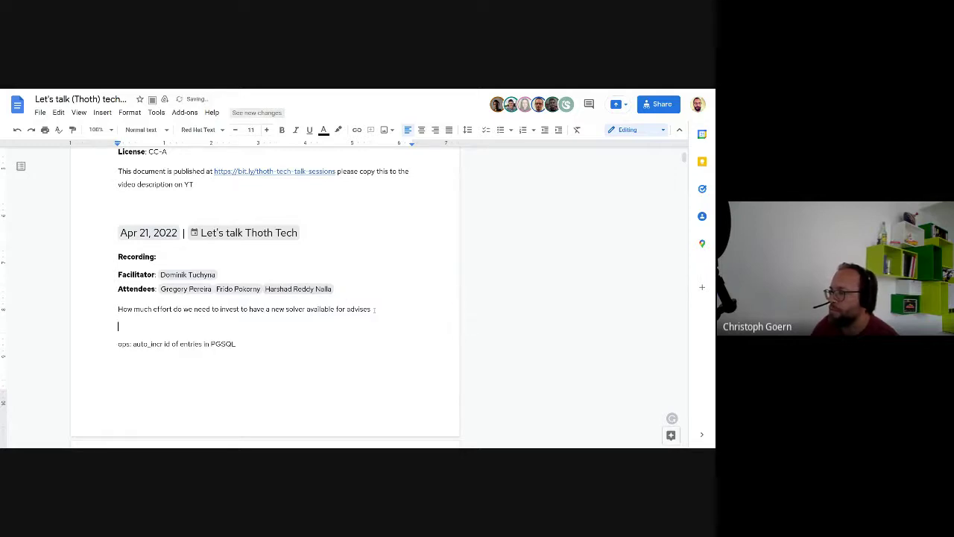
{"action": "type", "text": "- human "}
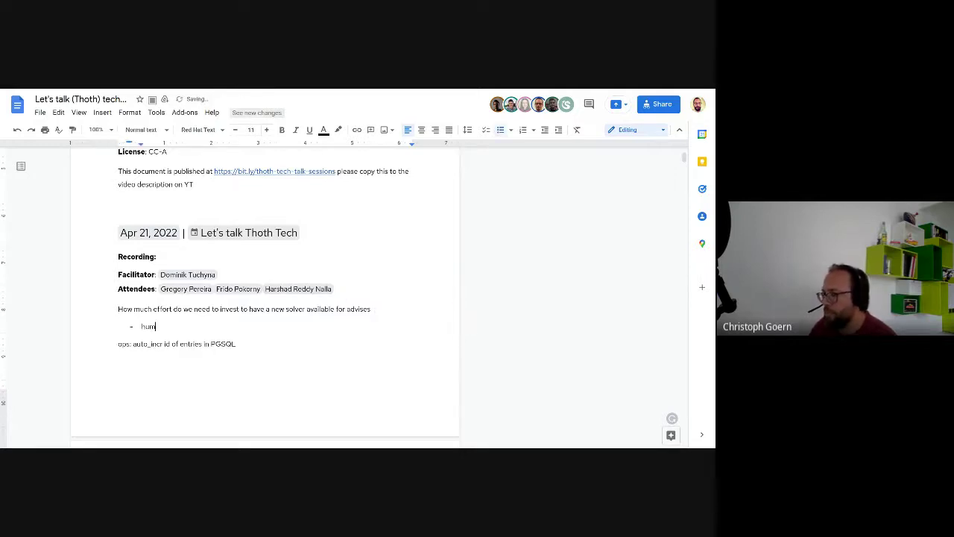
{"action": "type", "text": "effort"}
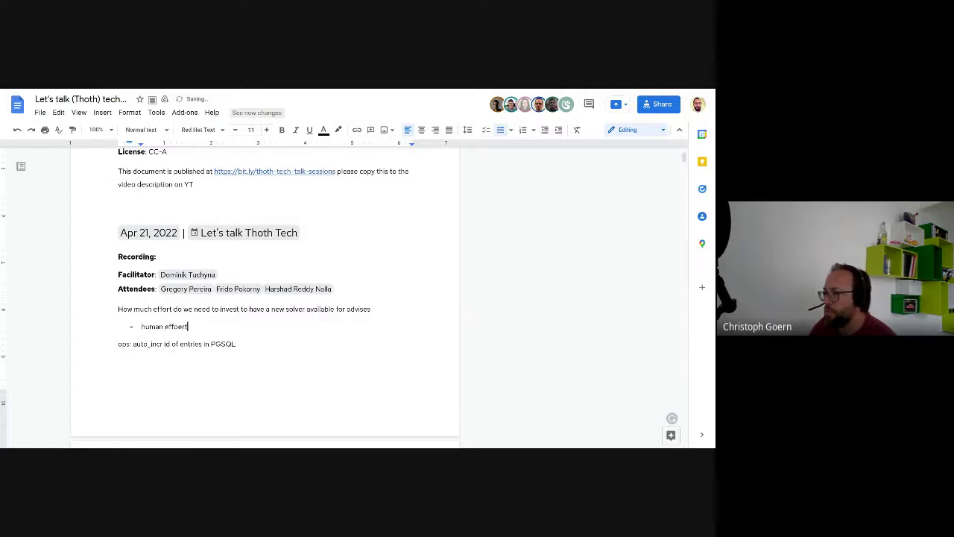
{"action": "key", "text": "Return"}
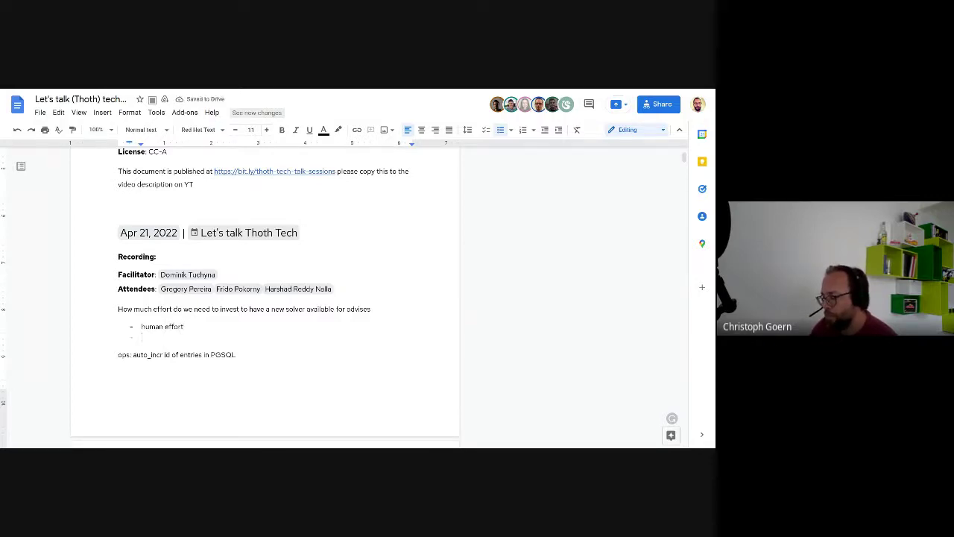
{"action": "type", "text": "comput"}
{"action": "key", "text": "BackSpace"}
{"action": "key", "text": "BackSpace"}
{"action": "key", "text": "BackSpace"}
{"action": "key", "text": "BackSpace"}
{"action": "key", "text": "BackSpace"}
{"action": "key", "text": "BackSpace"}
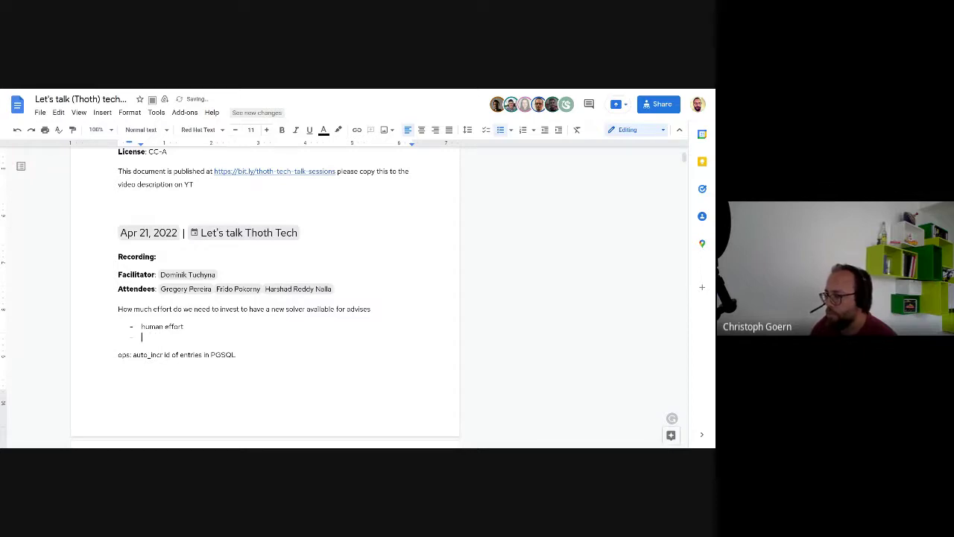
{"action": "type", "text": "CPU"}
{"action": "type", "text": "time needed"}
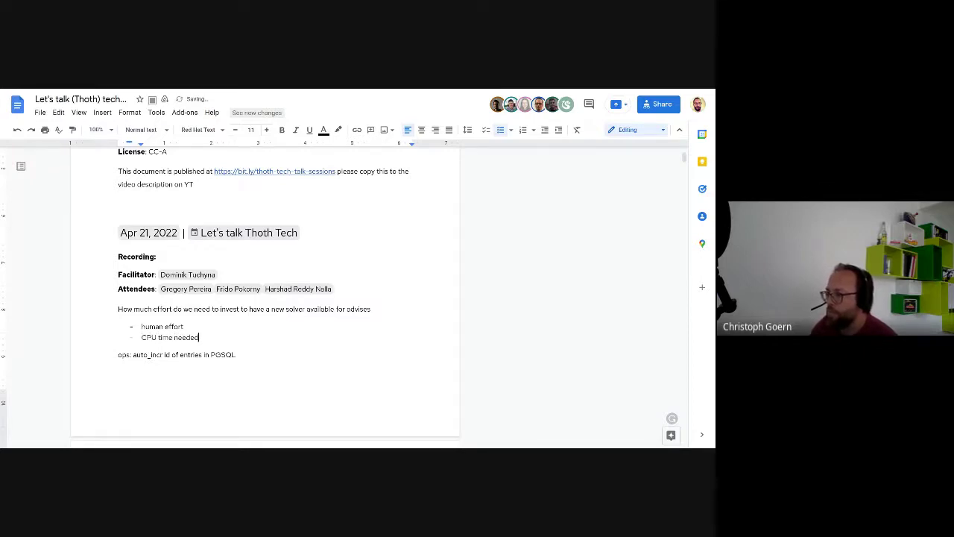
Step: Add a 'database storage' bullet and join the PGSQL ops note onto it with a comma
{"action": "key", "text": "Return"}
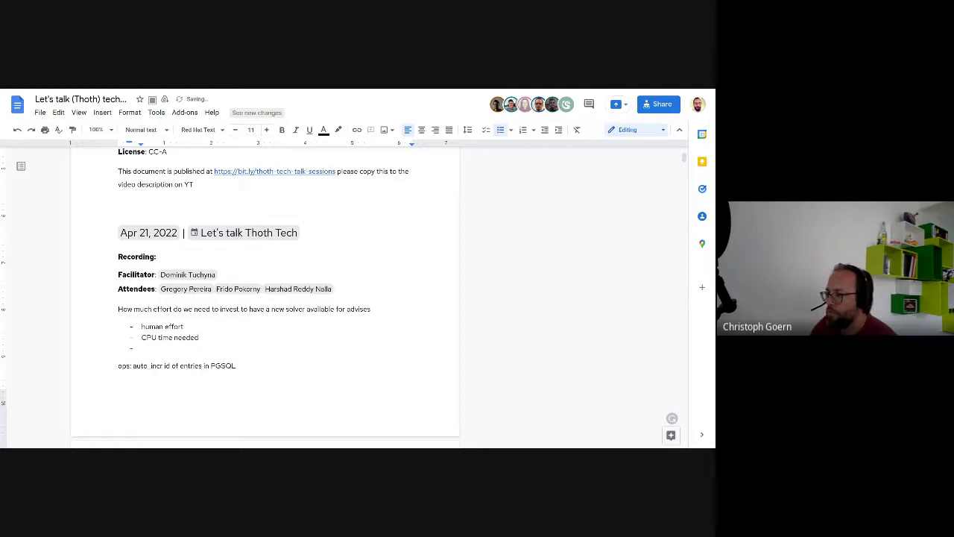
{"action": "type", "text": "database"}
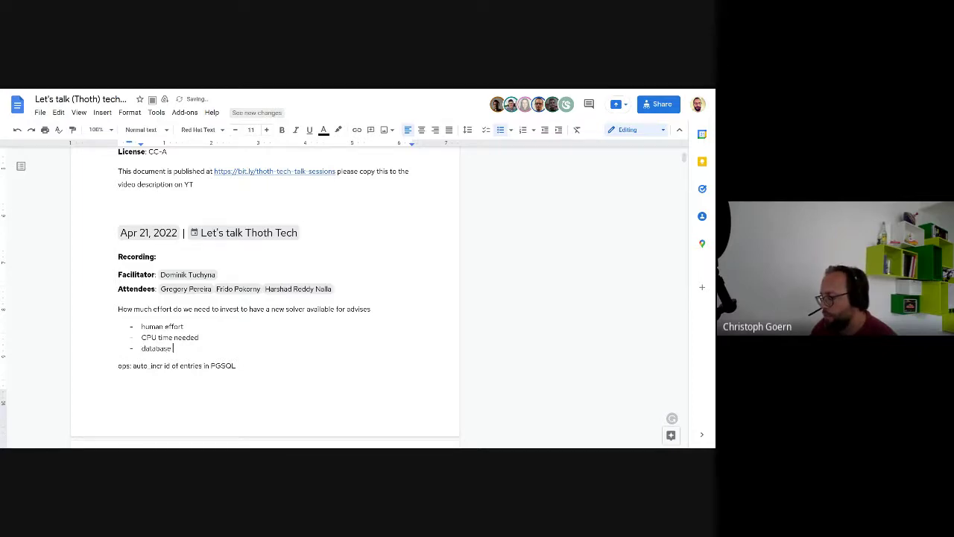
{"action": "type", "text": " storage"}
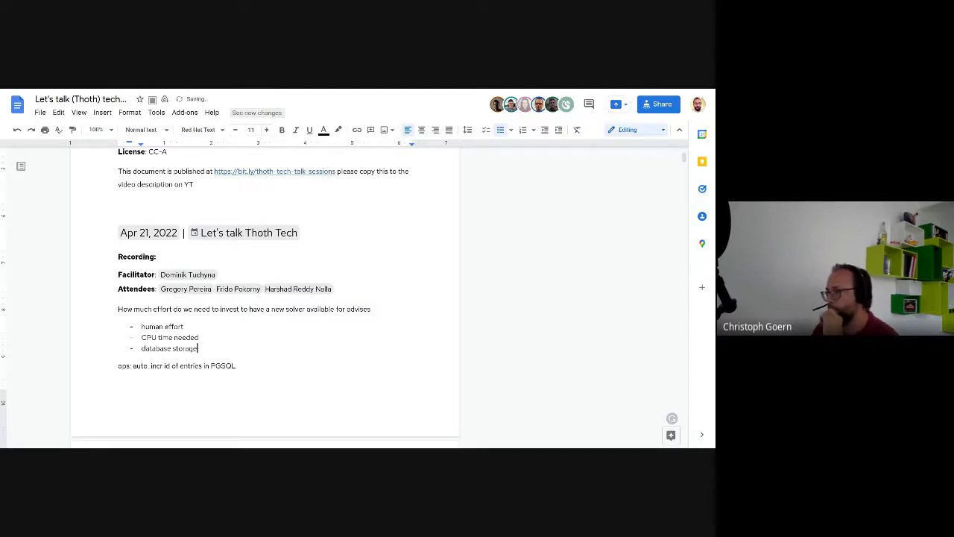
{"action": "key", "text": "Right"}
{"action": "key", "text": "BackSpace"}
{"action": "type", "text": ","}
{"action": "left_click", "coordinate": [266, 309]}
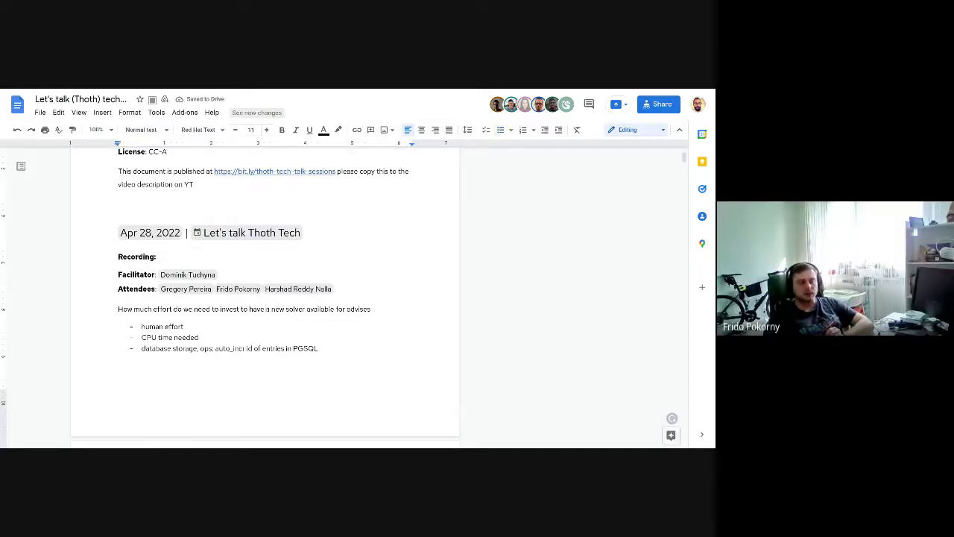
Step: Make the effort question a Heading 2
{"action": "key", "text": "ctrl+alt+2"}
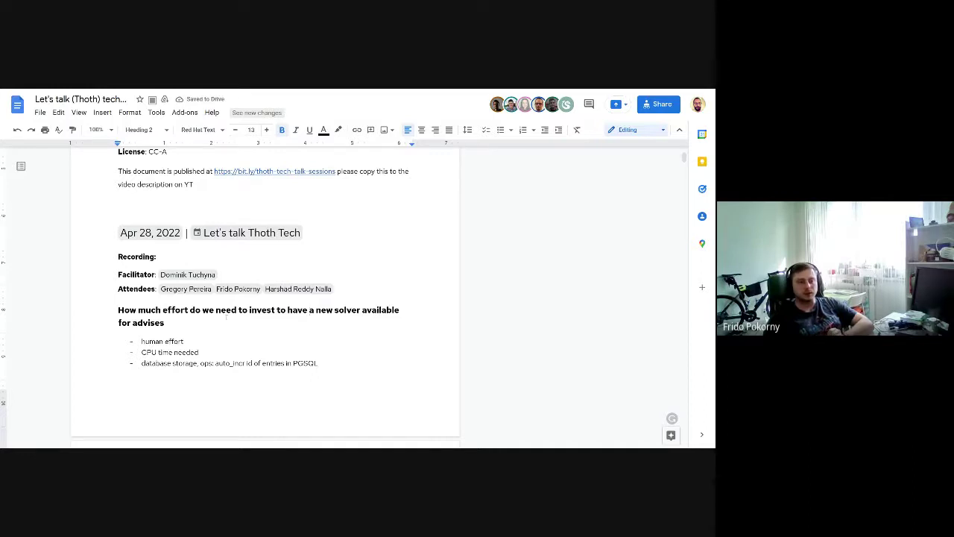
{"action": "scroll", "coordinate": [227, 317], "scroll_direction": "down", "scroll_amount": 5}
{"action": "scroll", "coordinate": [220, 331], "scroll_direction": "down", "scroll_amount": 3}
{"action": "scroll", "coordinate": [165, 440], "scroll_direction": "up", "scroll_amount": 3}
{"action": "scroll", "coordinate": [146, 236], "scroll_direction": "up", "scroll_amount": 3}
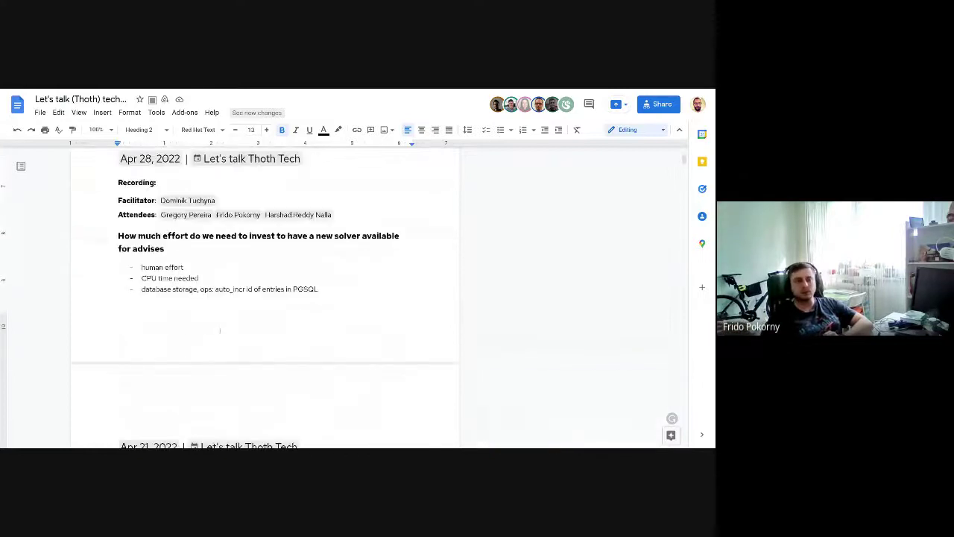
Step: Add a comment on the question assigned to an attendee, asking them to attend next week's meeting
{"action": "triple_click", "coordinate": [146, 236]}
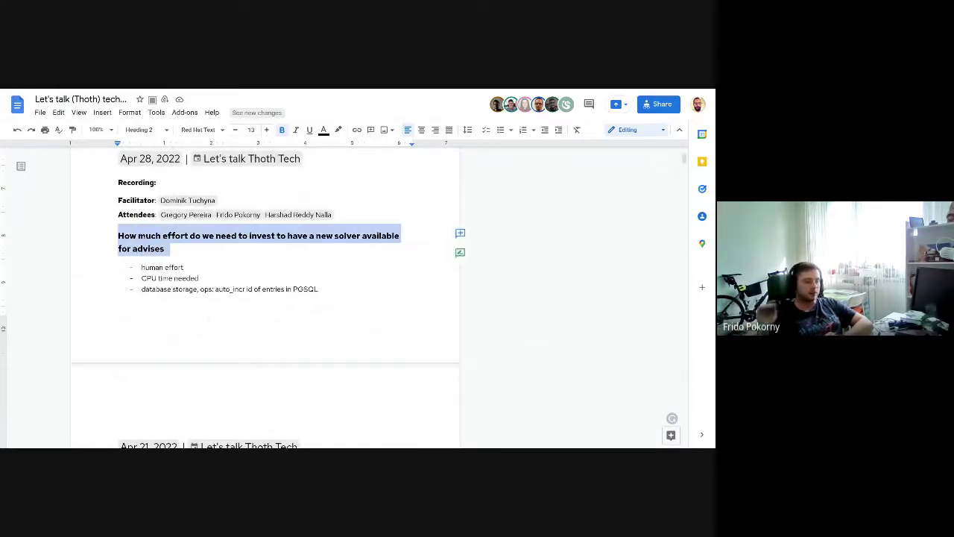
{"action": "left_click", "coordinate": [458, 232]}
{"action": "type", "text": "@gre"}
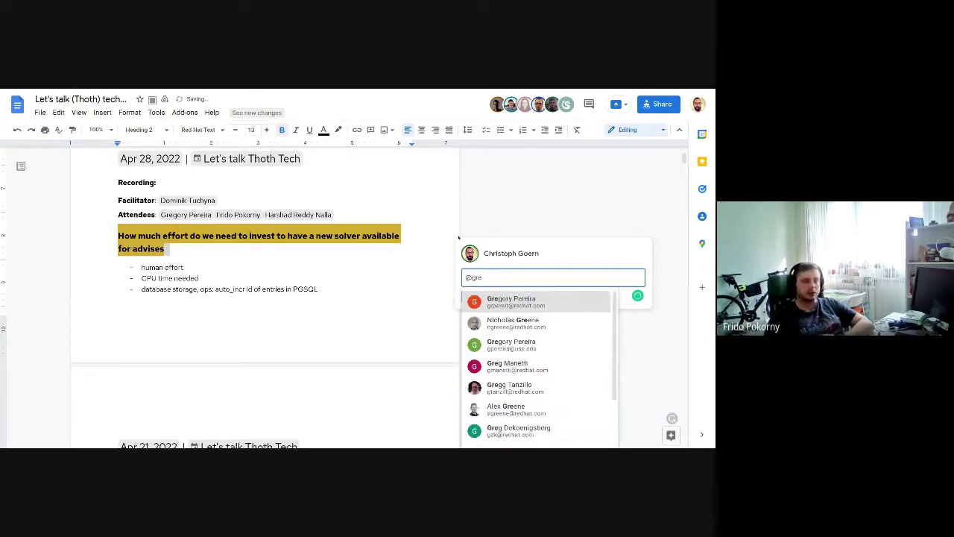
{"action": "key", "text": "Return"}
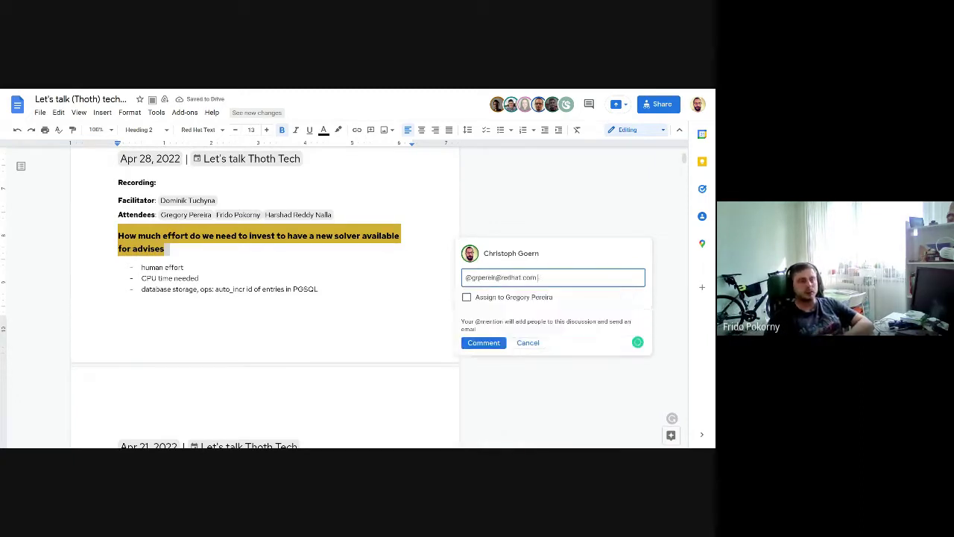
{"action": "type", "text": "please make sure you can attend the next week meeting"}
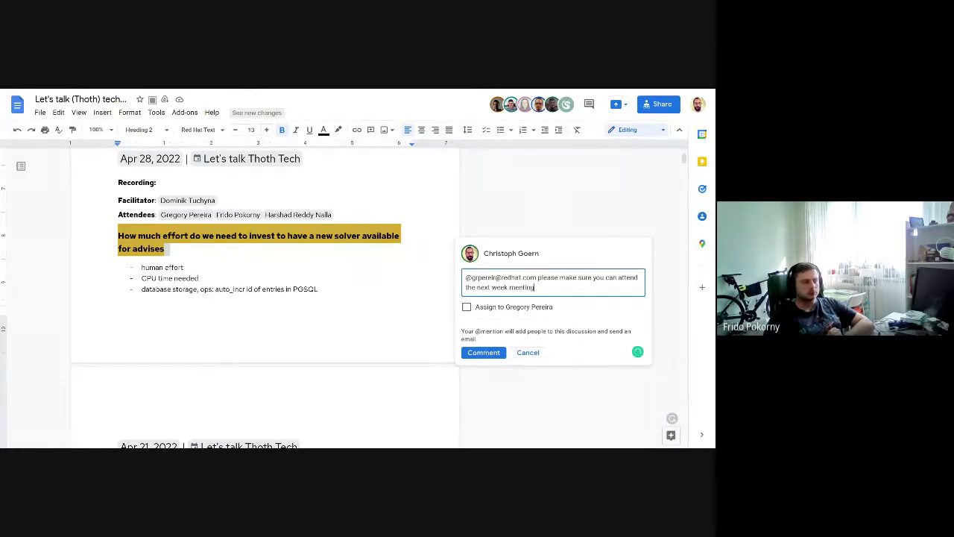
{"action": "type", "text": ", let"}
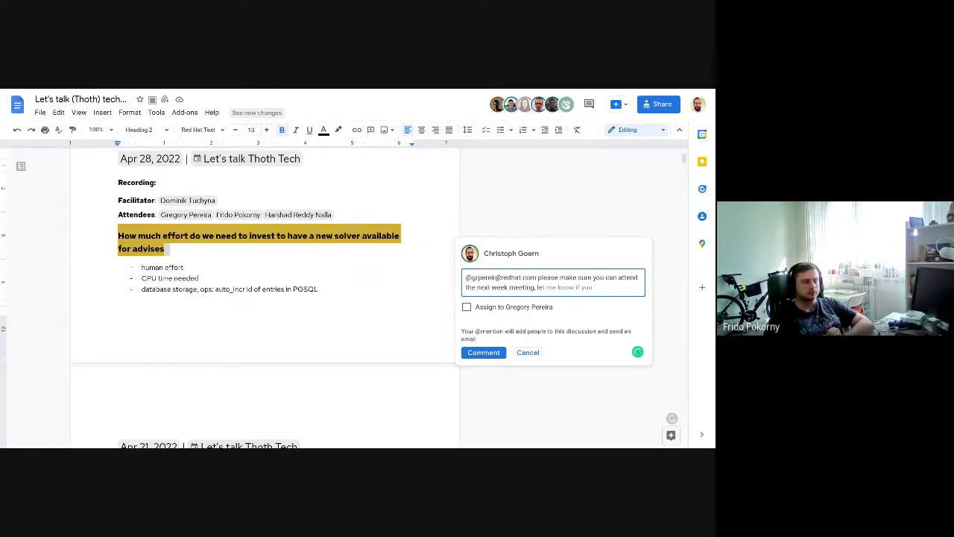
{"action": "type", "text": " the team know i"}
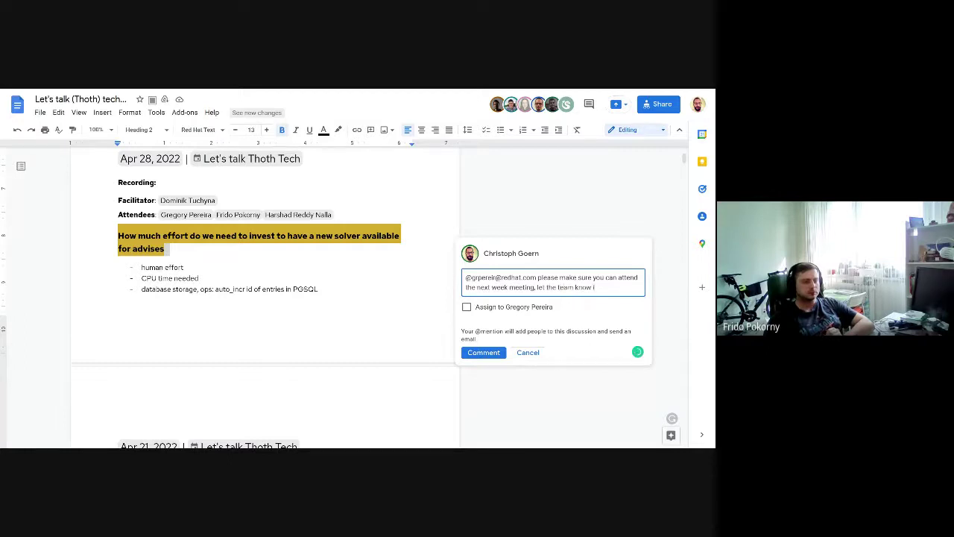
{"action": "type", "text": "f we should resh"}
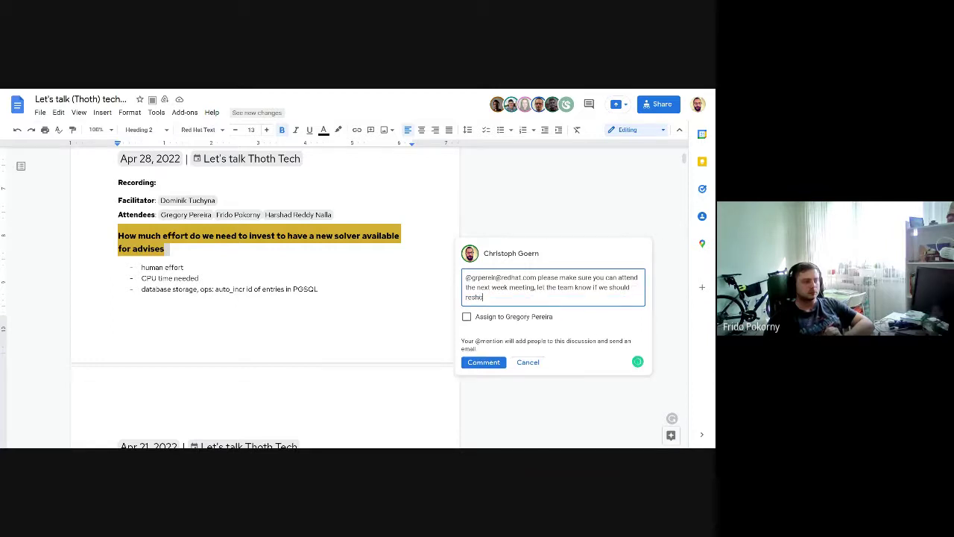
{"action": "key", "text": "BackSpace"}
{"action": "type", "text": "che"}
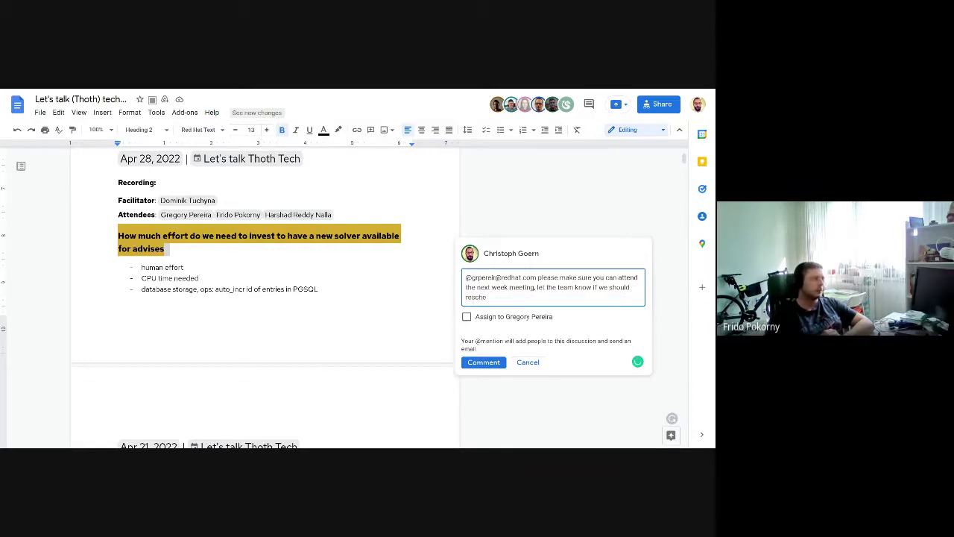
{"action": "type", "text": "dule to "}
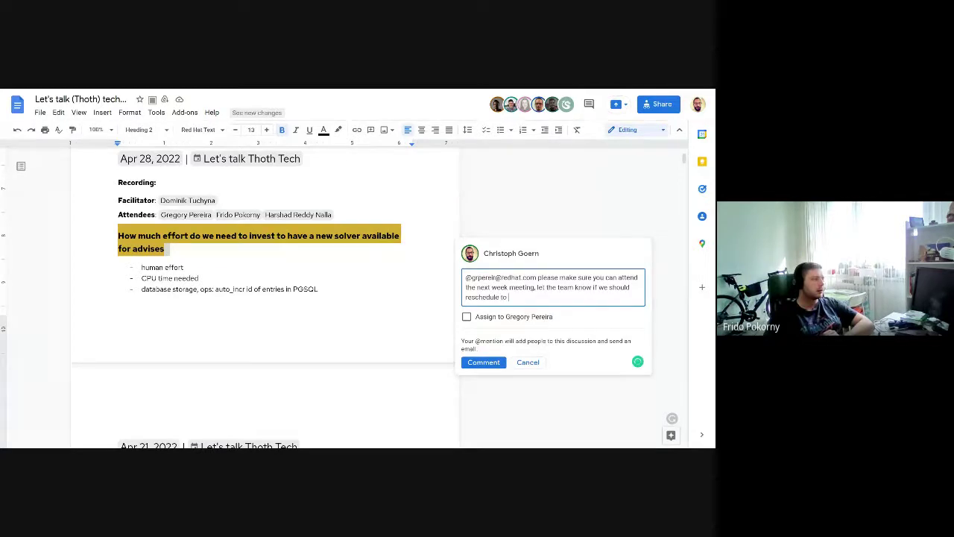
{"action": "type", "text": "your comfort"}
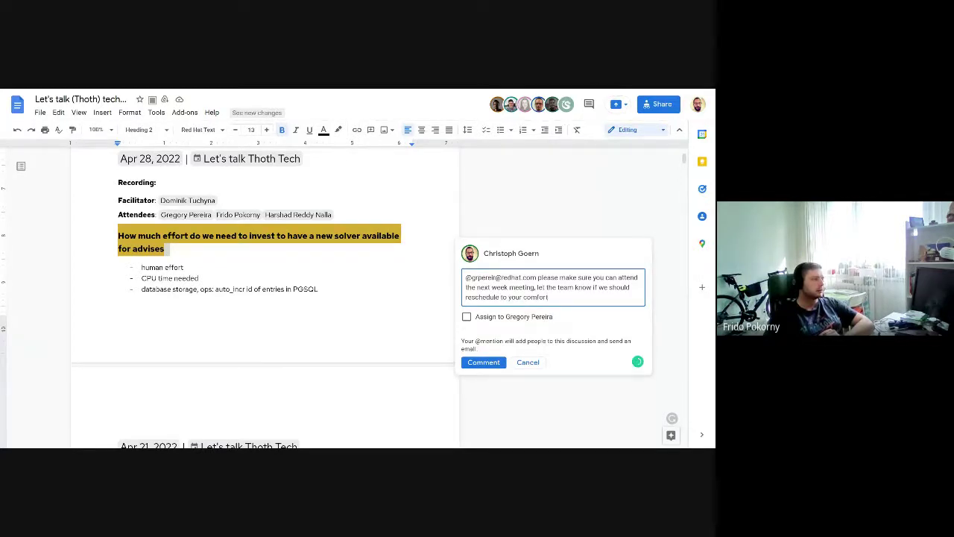
{"action": "left_click", "coordinate": [467, 317]}
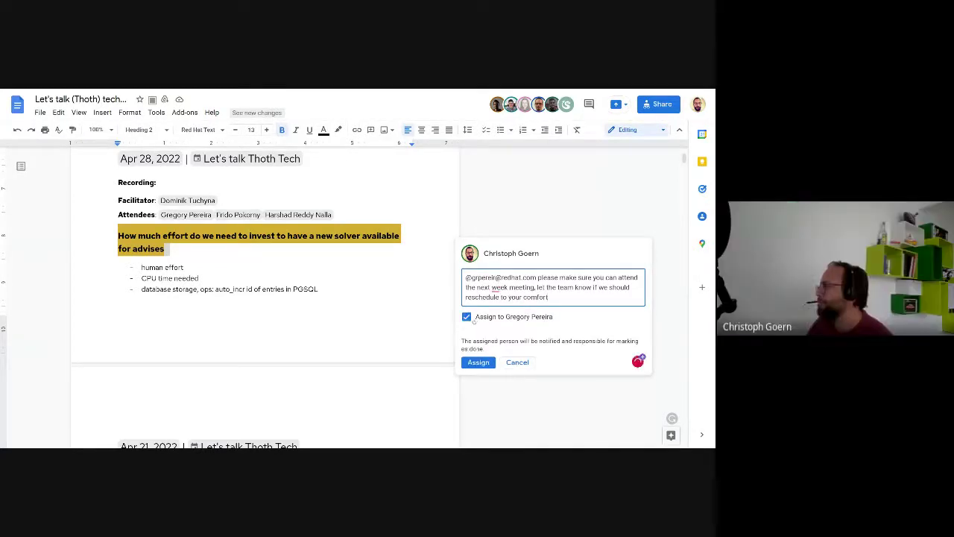
{"action": "left_click", "coordinate": [478, 362]}
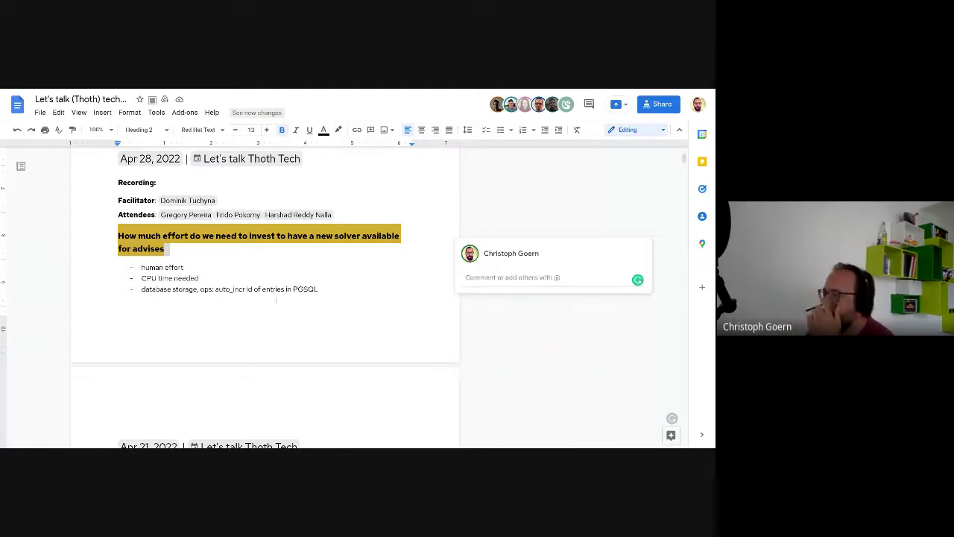
Step: Scroll to the SIG Build tutorial quote and select the empty line beneath it
{"action": "scroll", "coordinate": [276, 300], "scroll_direction": "down", "scroll_amount": 8}
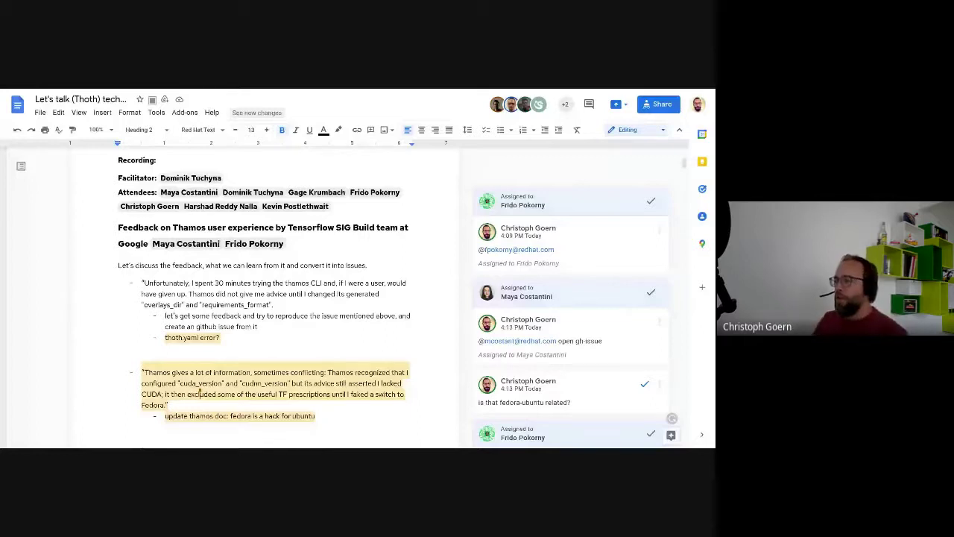
{"action": "scroll", "coordinate": [371, 344], "scroll_direction": "down", "scroll_amount": 3}
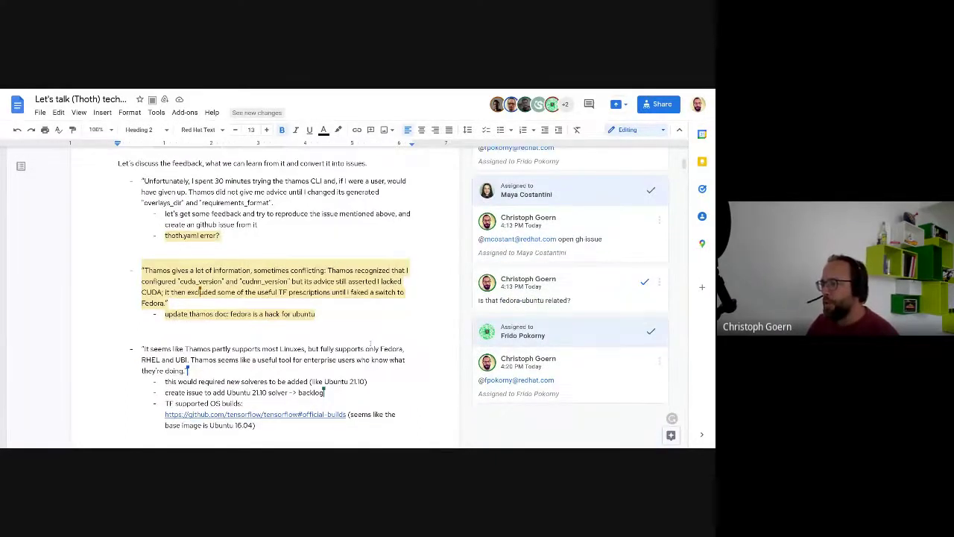
{"action": "scroll", "coordinate": [371, 344], "scroll_direction": "down", "scroll_amount": 4}
{"action": "scroll", "coordinate": [369, 343], "scroll_direction": "down", "scroll_amount": 1}
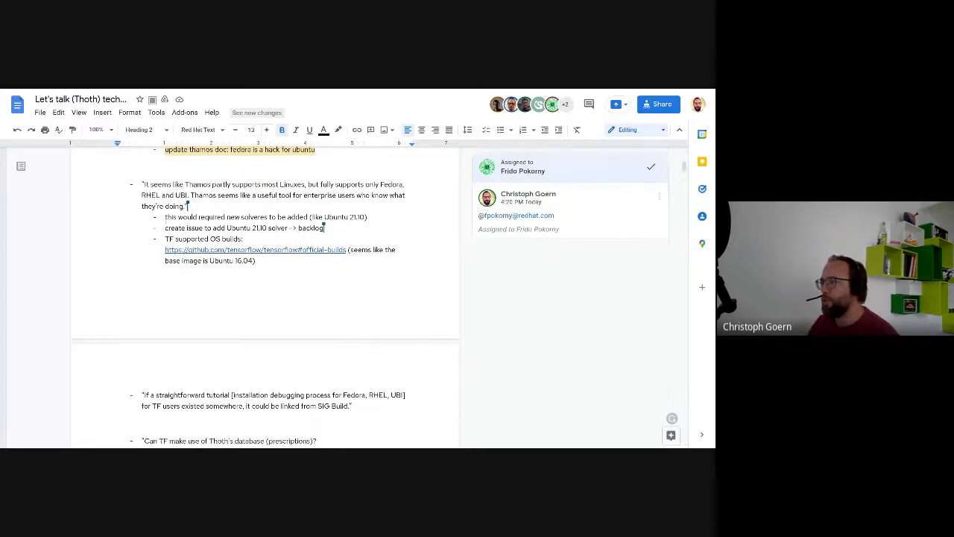
{"action": "scroll", "coordinate": [157, 219], "scroll_direction": "down", "scroll_amount": 3}
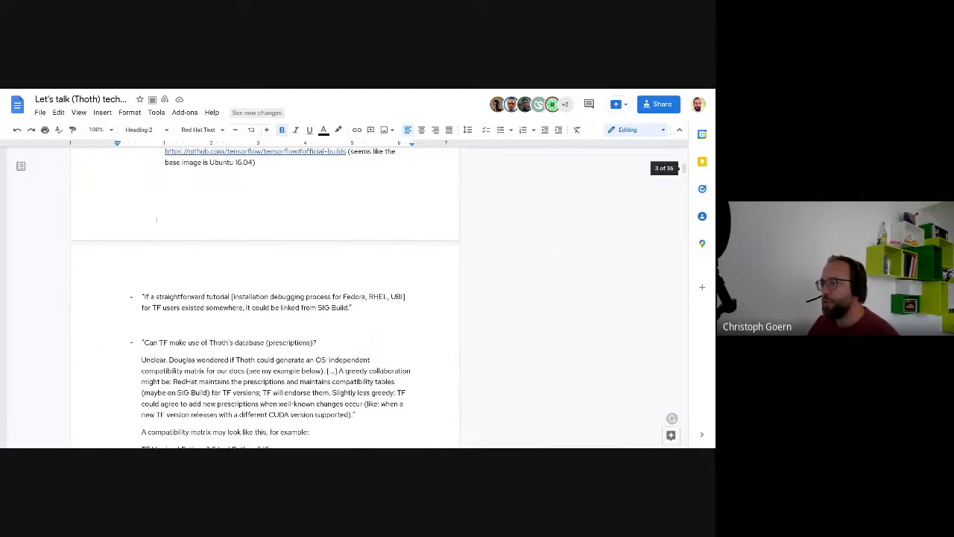
{"action": "scroll", "coordinate": [157, 219], "scroll_direction": "down", "scroll_amount": 1}
{"action": "left_click", "coordinate": [146, 246]}
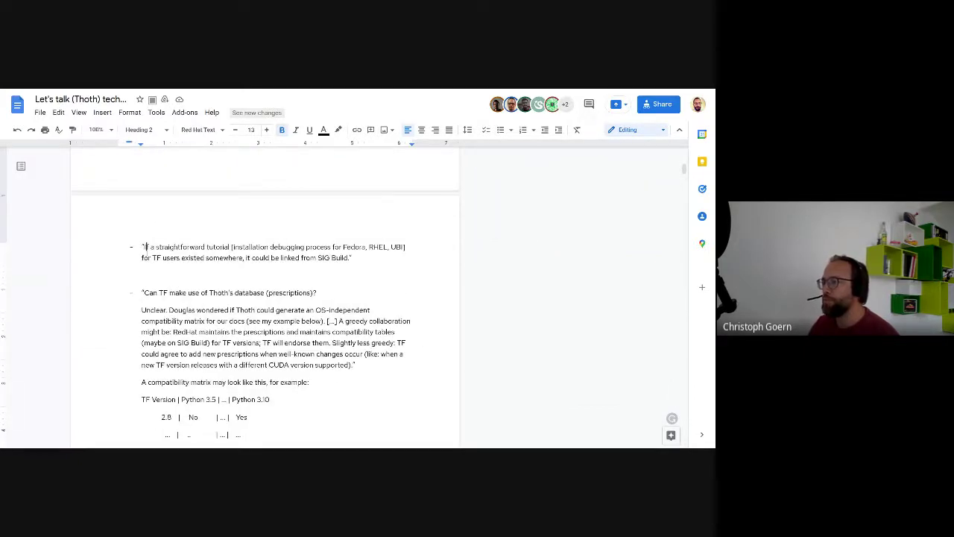
{"action": "triple_click", "coordinate": [145, 247]}
{"action": "left_click", "coordinate": [162, 274]}
{"action": "double_click", "coordinate": [163, 274]}
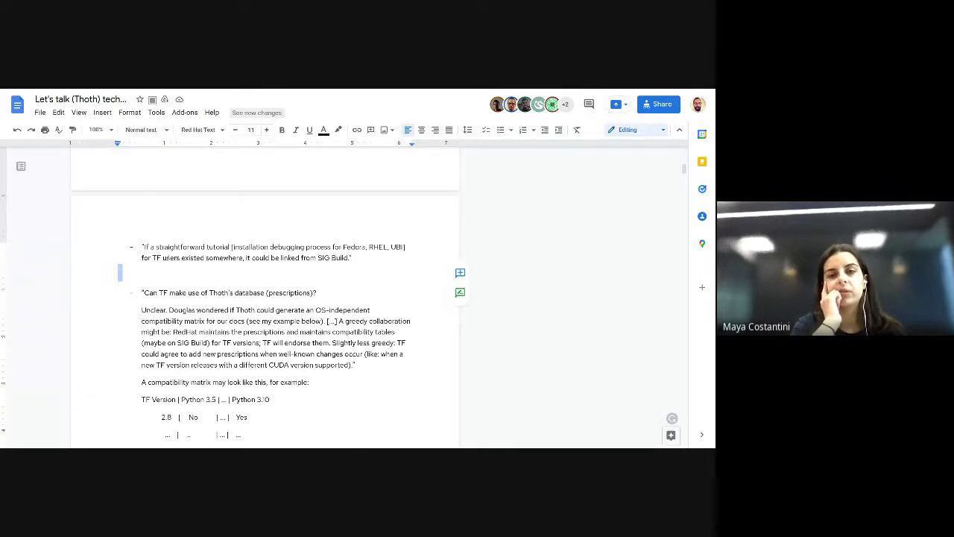
Step: Add an indented sub-bullet '-> O1KR3' under the SIG Build tutorial item
{"action": "left_click", "coordinate": [352, 257]}
{"action": "key", "text": "Return"}
{"action": "key", "text": "Tab"}
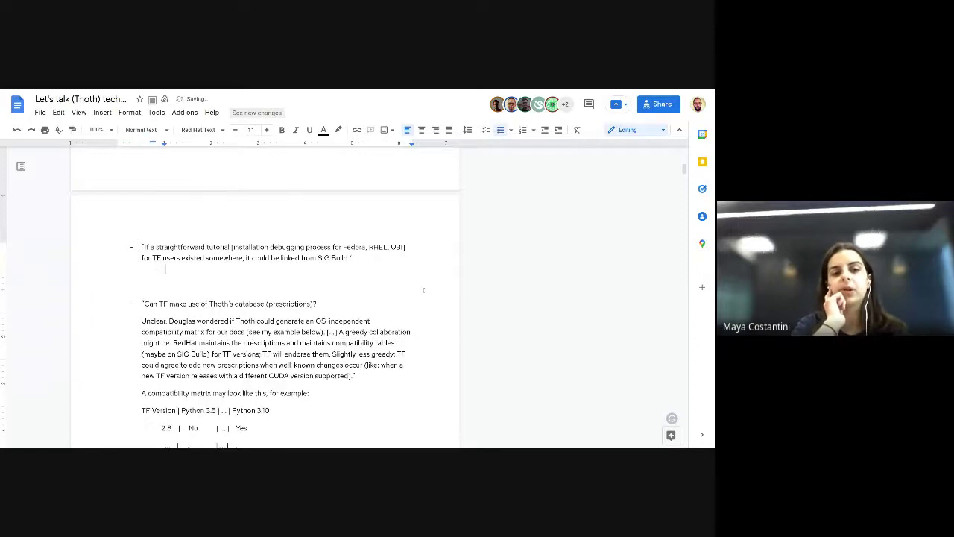
{"action": "type", "text": "->"}
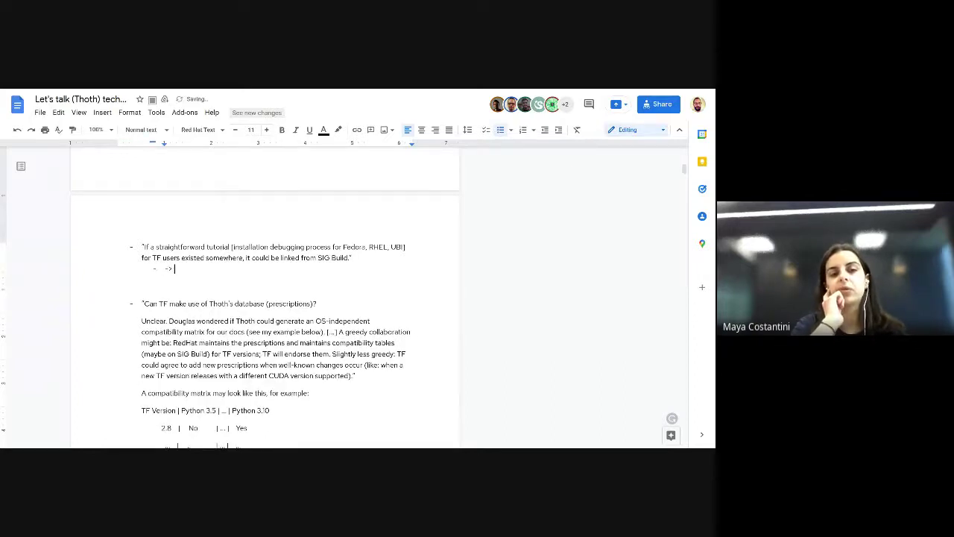
{"action": "type", "text": " sig/us"}
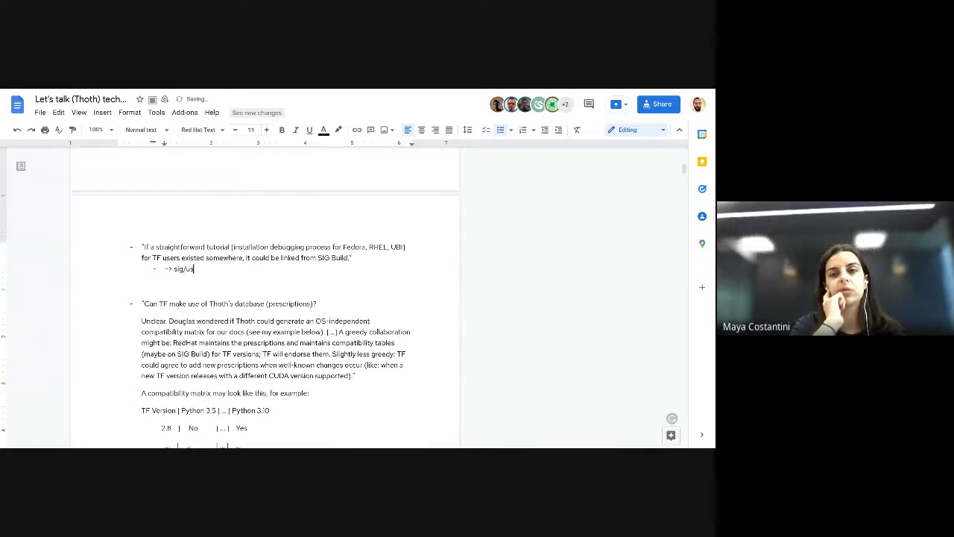
{"action": "key", "text": "BackSpace"}
{"action": "key", "text": "BackSpace"}
{"action": "key", "text": "BackSpace"}
{"action": "key", "text": "BackSpace"}
{"action": "key", "text": "BackSpace"}
{"action": "key", "text": "BackSpace"}
{"action": "type", "text": "O1KR3"}
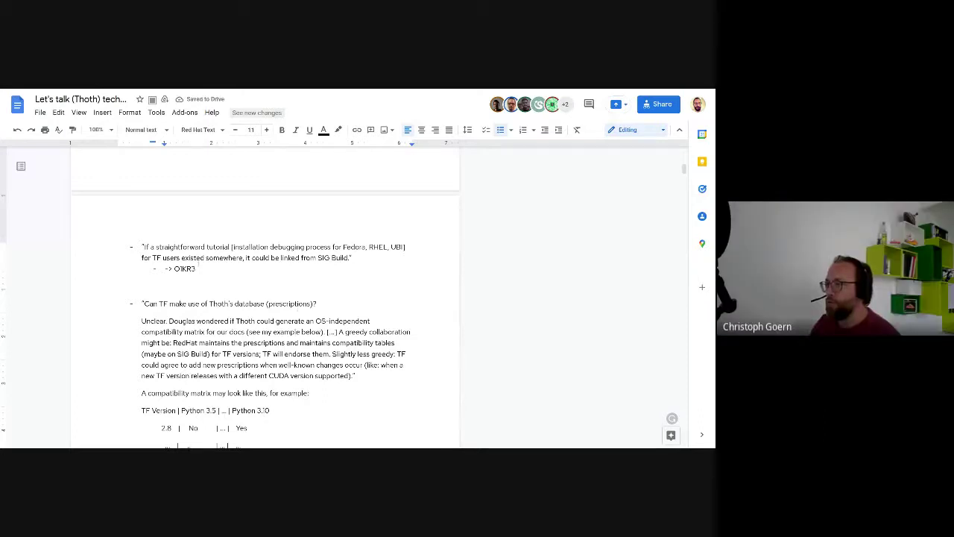
Step: Select O1KR3 and add a comment that mentions and assigns it to a team member
{"action": "left_click", "coordinate": [186, 268]}
{"action": "double_click", "coordinate": [186, 268]}
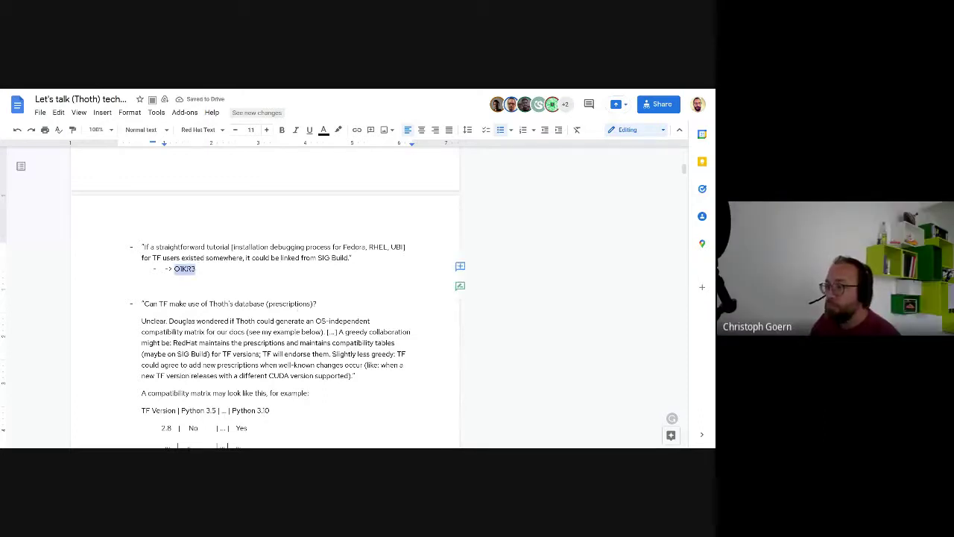
{"action": "left_click", "coordinate": [458, 266]}
{"action": "type", "text": "@s"}
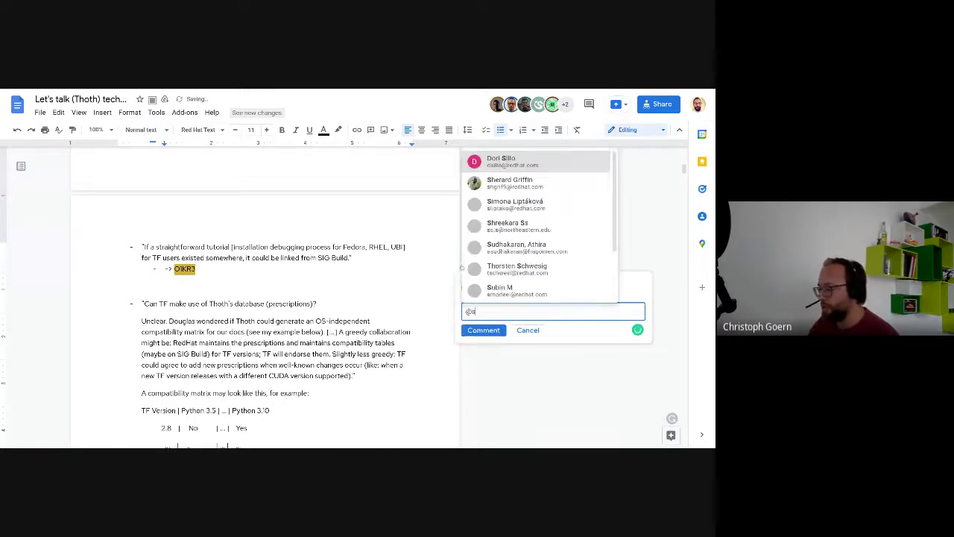
{"action": "key", "text": "BackSpace"}
{"action": "type", "text": "gae"}
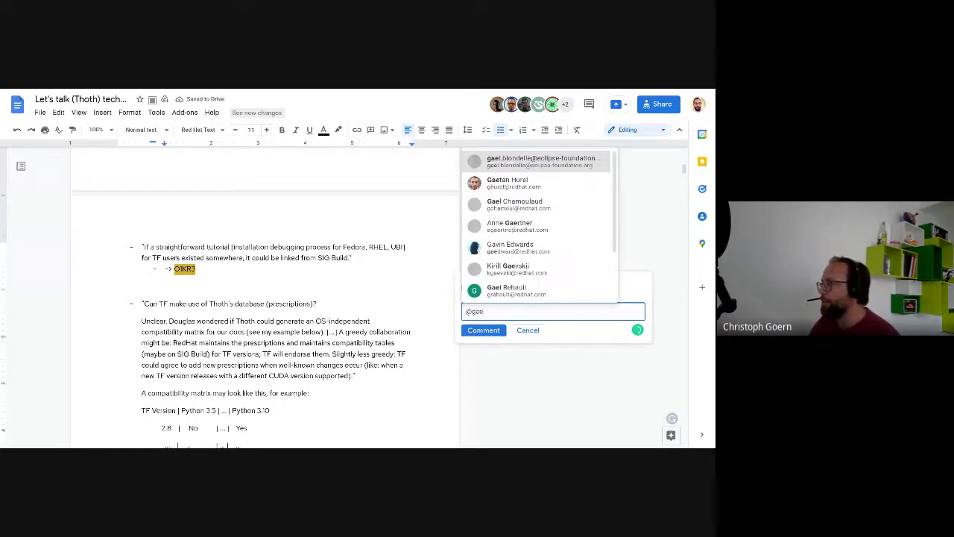
{"action": "key", "text": "BackSpace"}
{"action": "type", "text": "ge"}
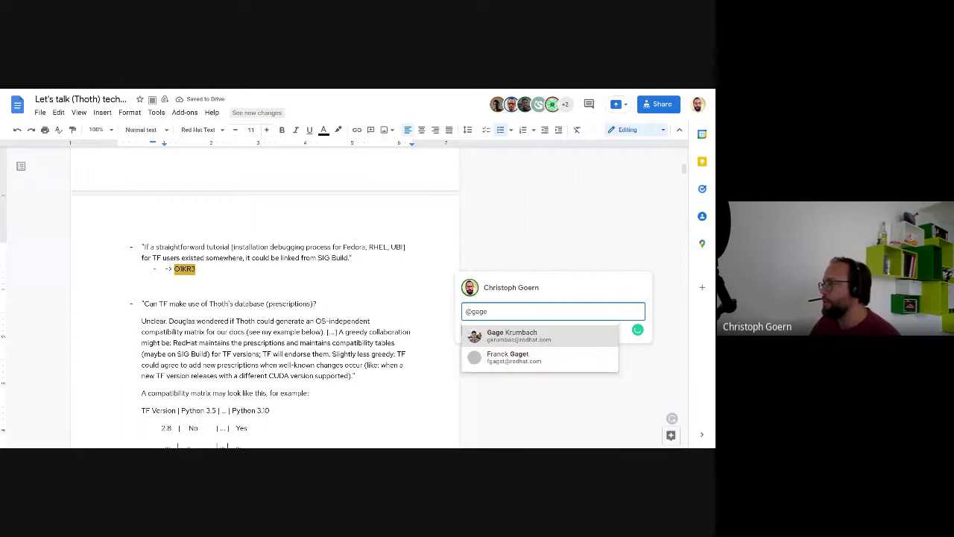
{"action": "key", "text": "Return"}
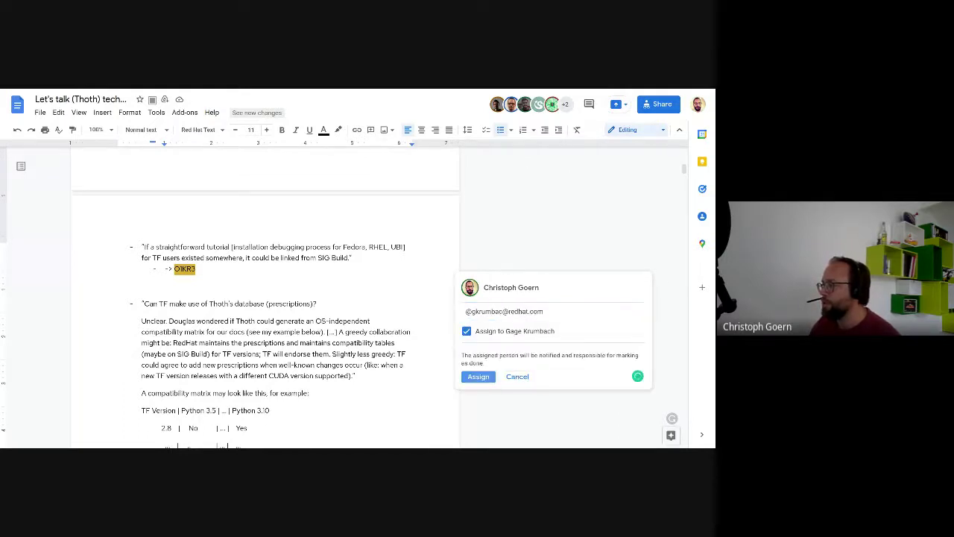
{"action": "left_click", "coordinate": [483, 377]}
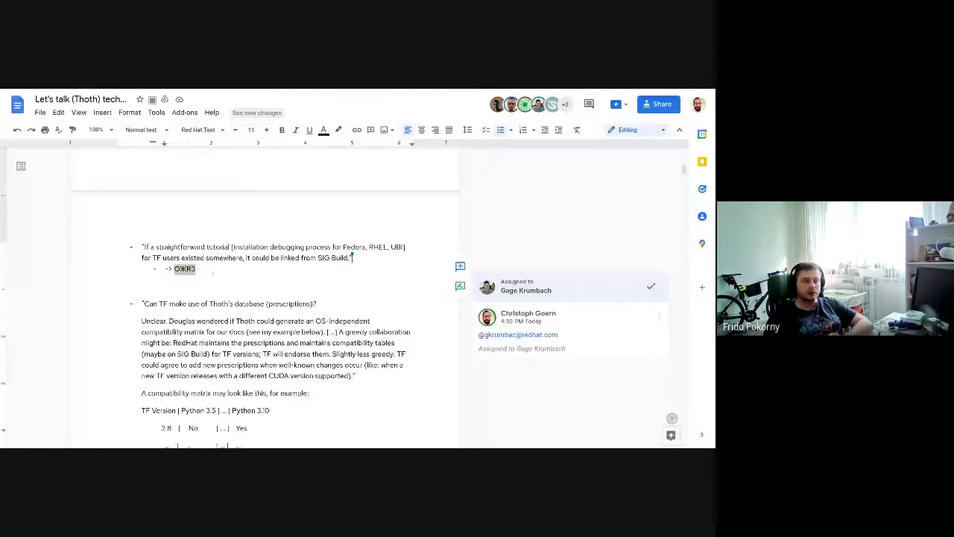
Step: Add a sub-bullet: 'cli-examples repo, or' the Fedora Magazine mlcube link, 'or sec-vul managed w/ Thoth'
{"action": "left_click", "coordinate": [214, 273]}
{"action": "key", "text": "Return"}
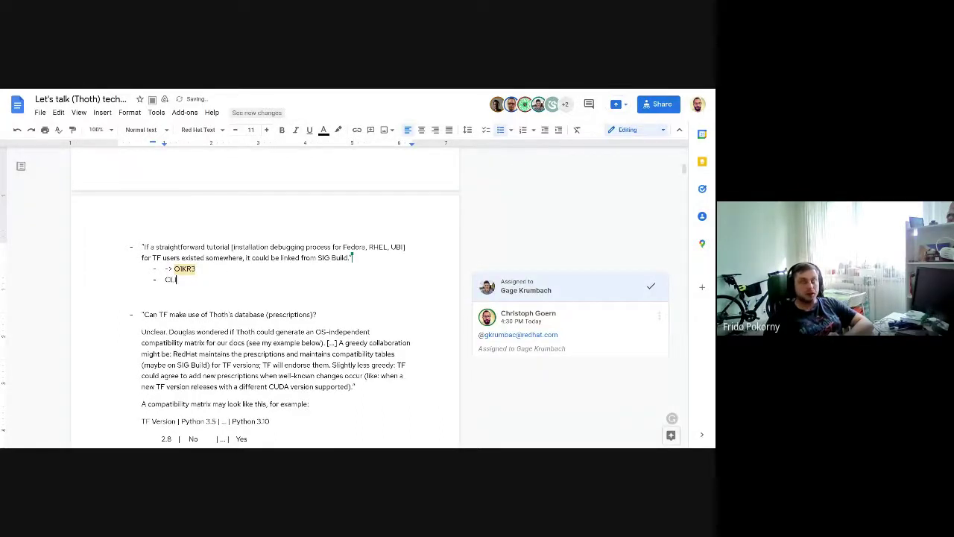
{"action": "type", "text": "cli-"}
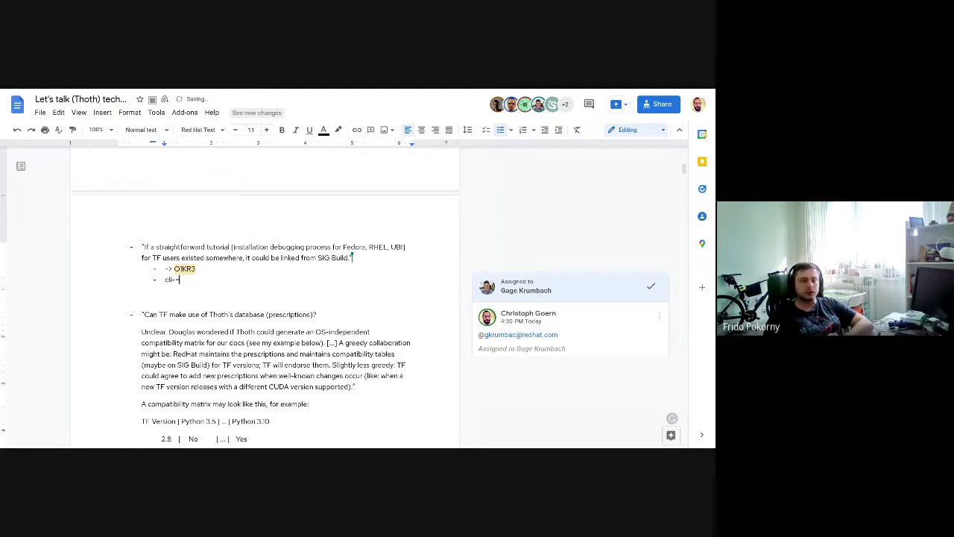
{"action": "type", "text": "exampl"}
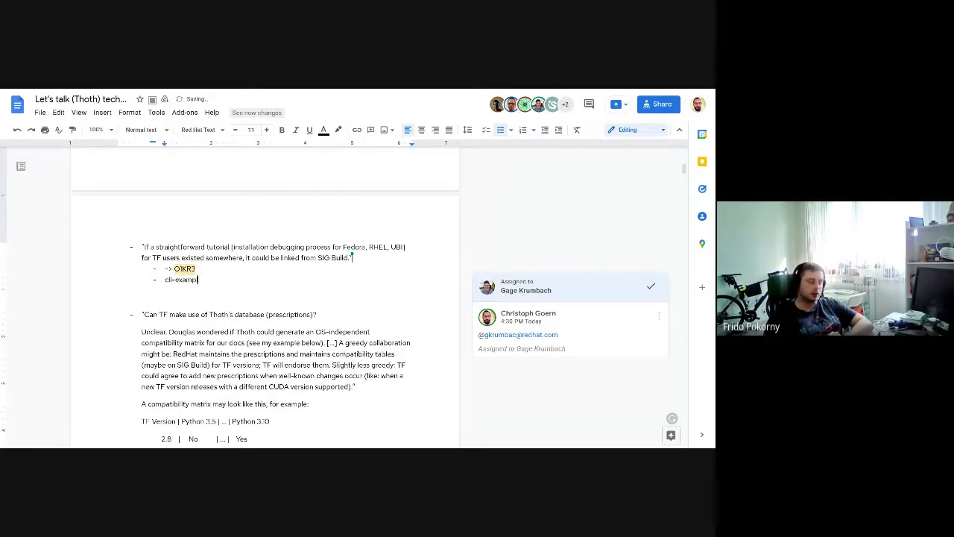
{"action": "type", "text": "es repo, or"}
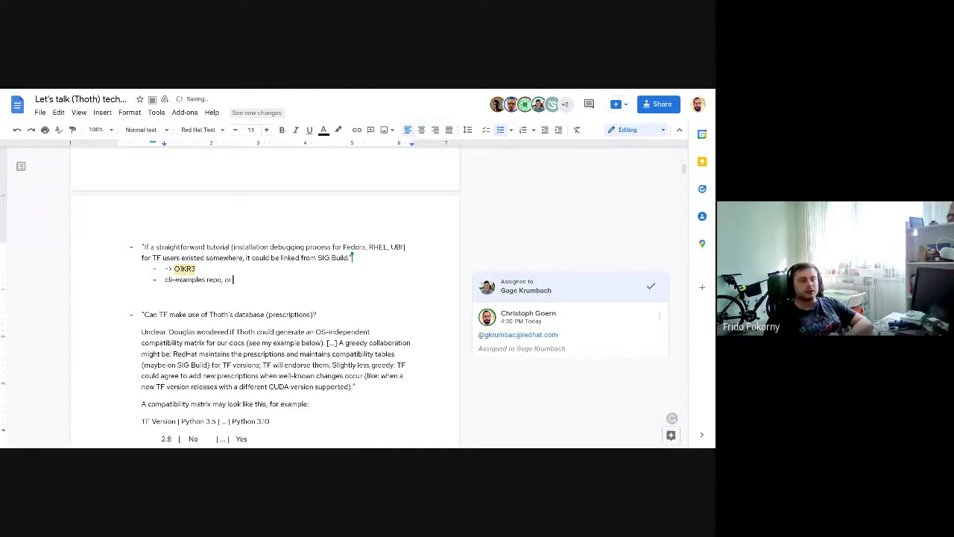
{"action": "type", "text": "https://fedoramagazine.org/mlcube-and-podman/"}
{"action": "type", "text": ", o"}
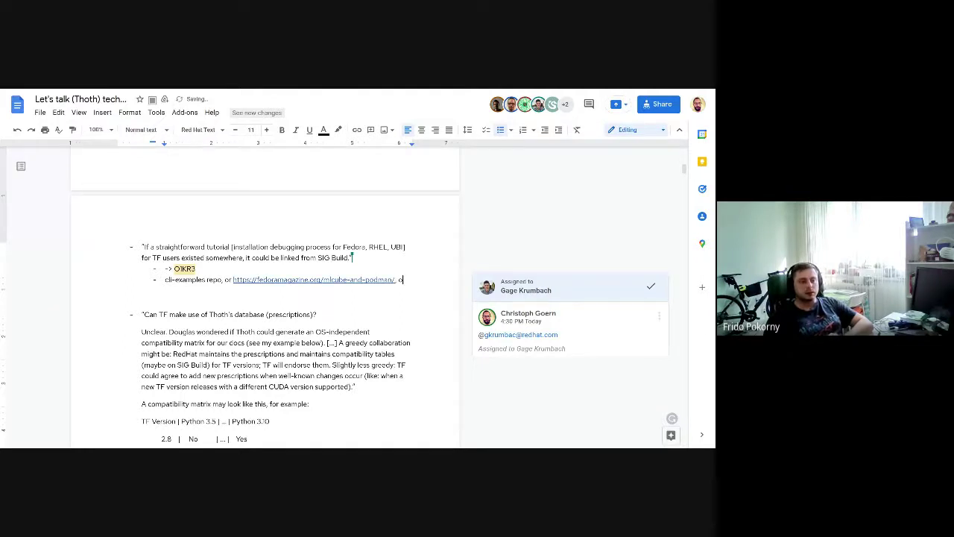
{"action": "type", "text": "r"}
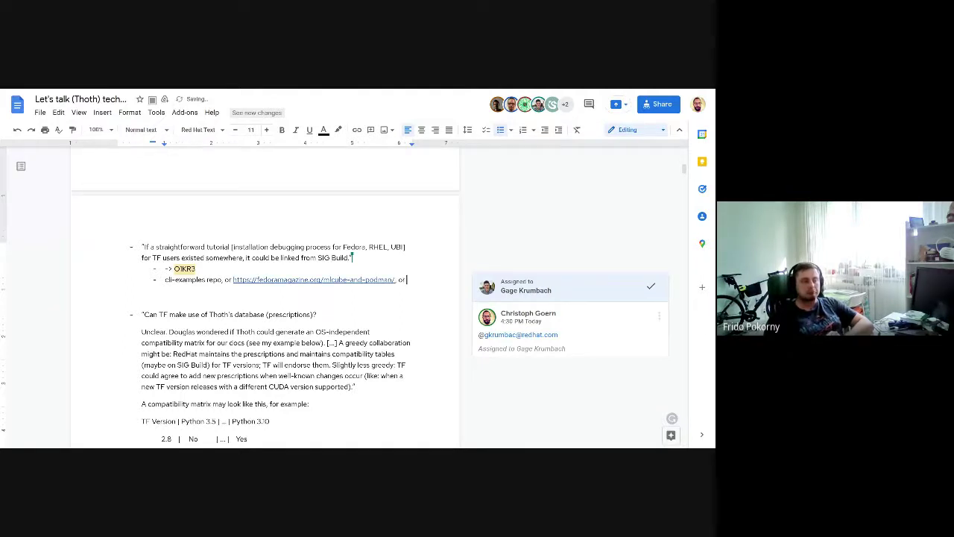
{"action": "type", "text": " sec-vul managed w/ Thoth (developers.redhat.com)"}
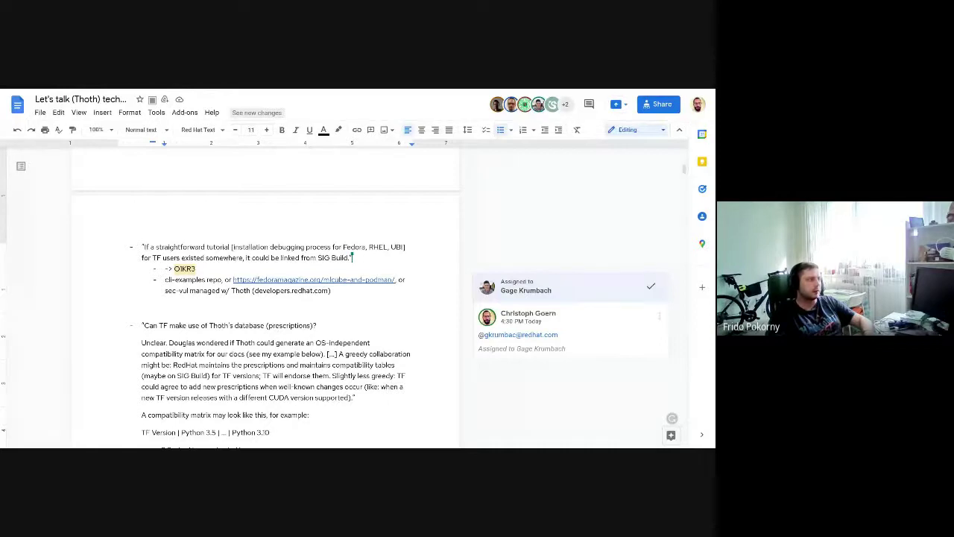
Step: Select the cli-examples sub-bullet text, then move to the empty line below the links
{"action": "left_click_drag", "start_coordinate": [165, 279], "coordinate": [337, 290]}
{"action": "left_click", "coordinate": [336, 290]}
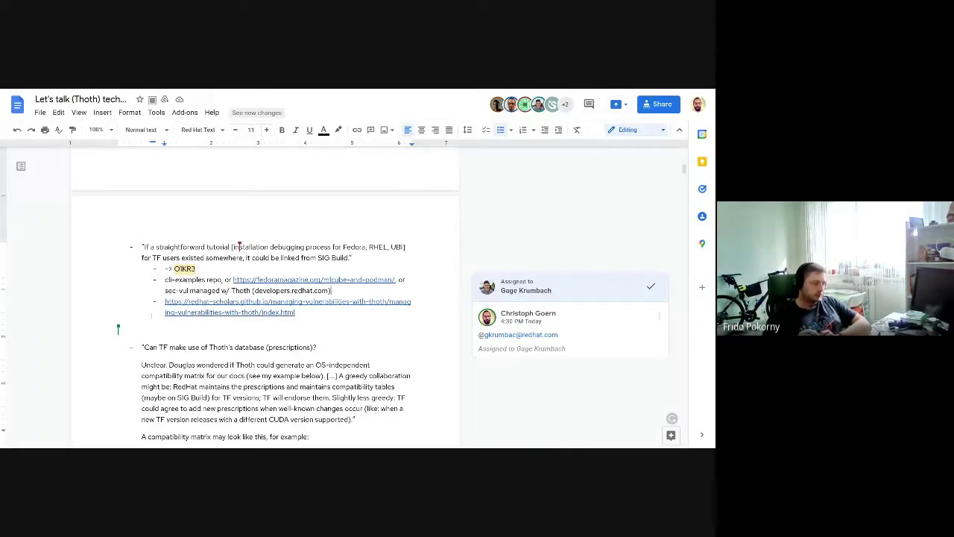
{"action": "left_click", "coordinate": [157, 328]}
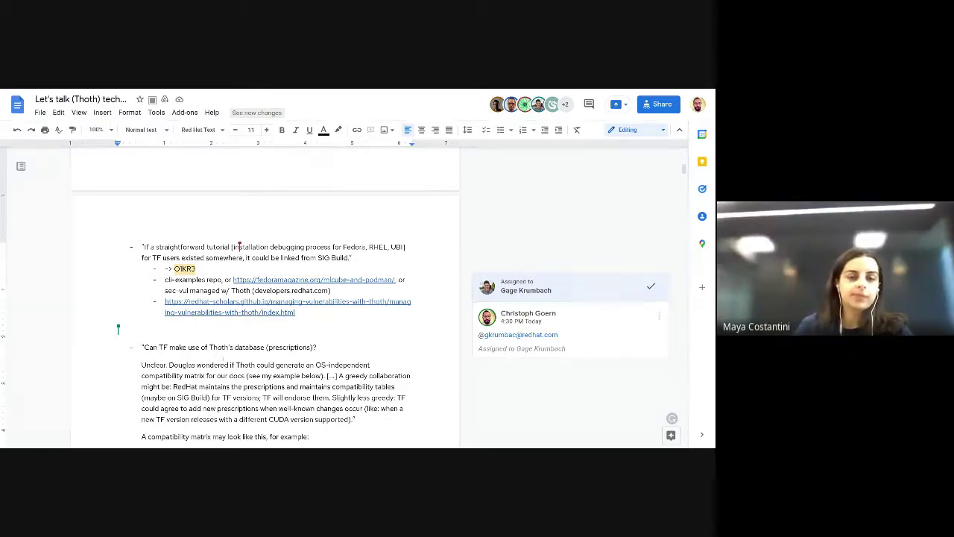
Step: Place the caret between 'Red' and 'Hat' in the compatibility-matrix paragraph to split the word
{"action": "scroll", "coordinate": [212, 265], "scroll_direction": "down", "scroll_amount": 1}
{"action": "scroll", "coordinate": [161, 265], "scroll_direction": "down", "scroll_amount": 1}
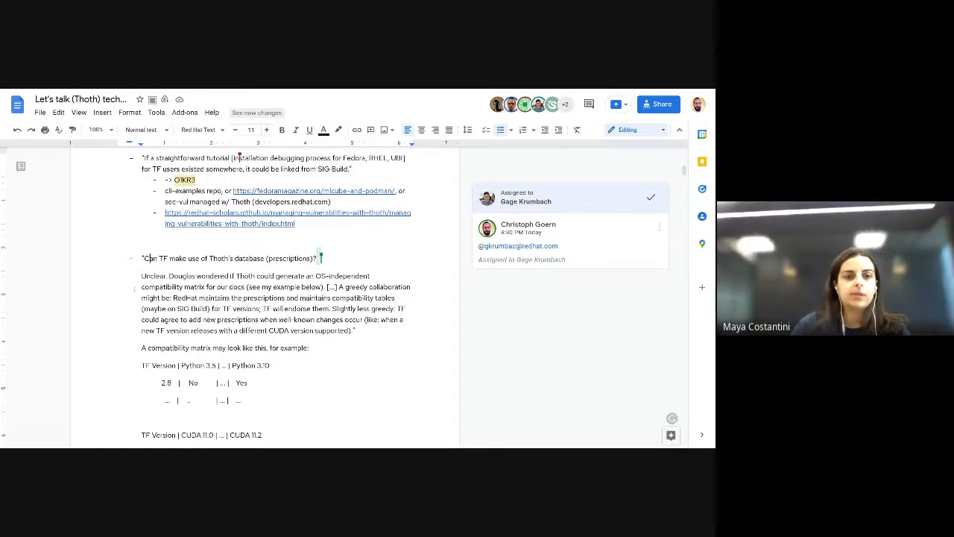
{"action": "scroll", "coordinate": [336, 298], "scroll_direction": "down", "scroll_amount": 1}
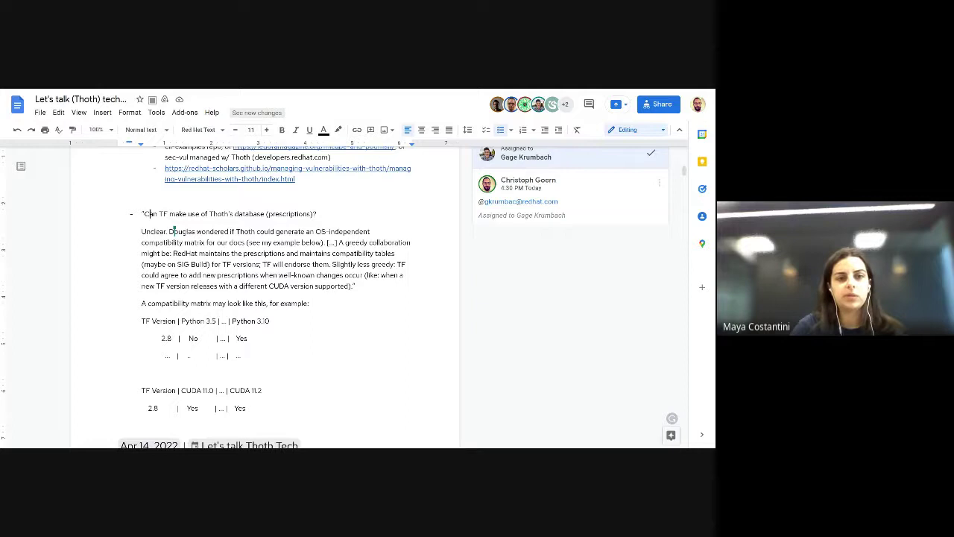
{"action": "left_click", "coordinate": [185, 252]}
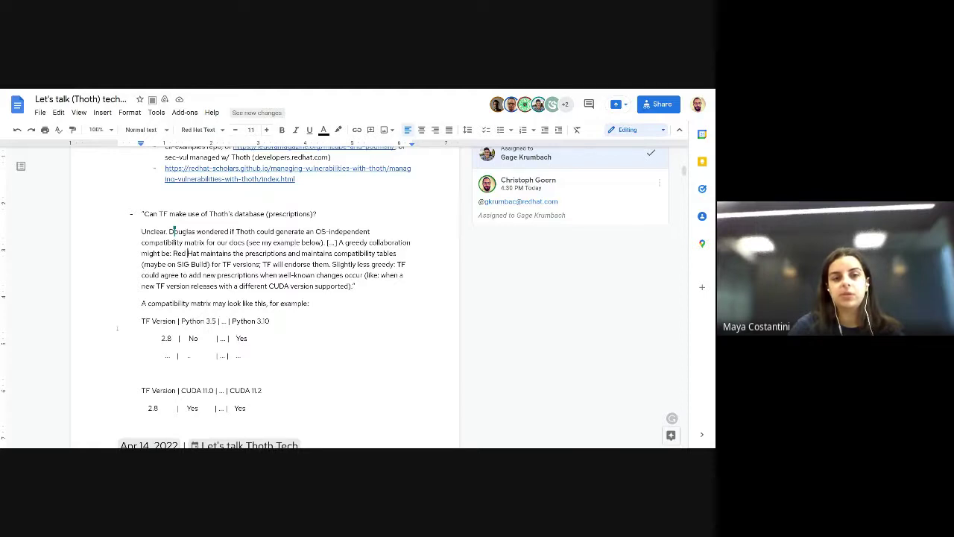
{"action": "scroll", "coordinate": [117, 328], "scroll_direction": "down", "scroll_amount": 1}
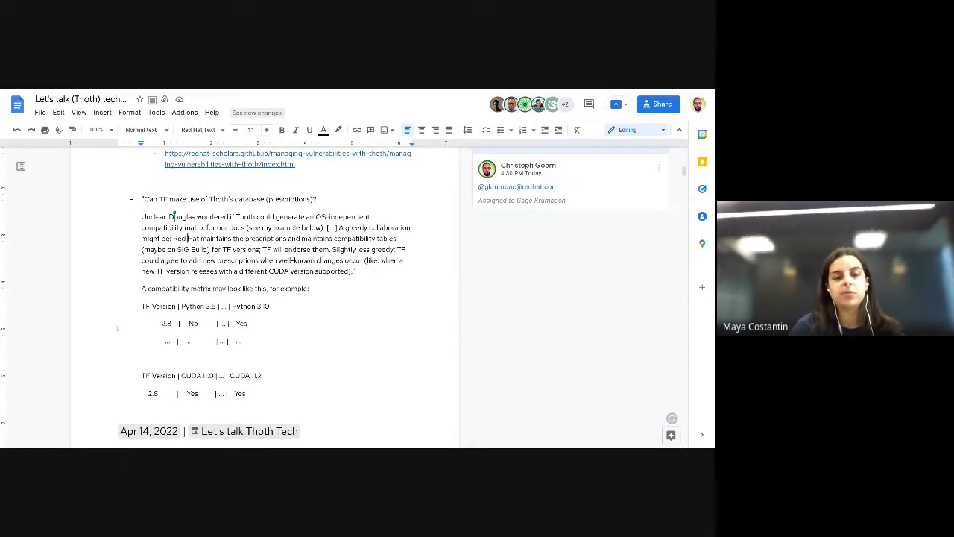
{"action": "scroll", "coordinate": [117, 328], "scroll_direction": "down", "scroll_amount": 1}
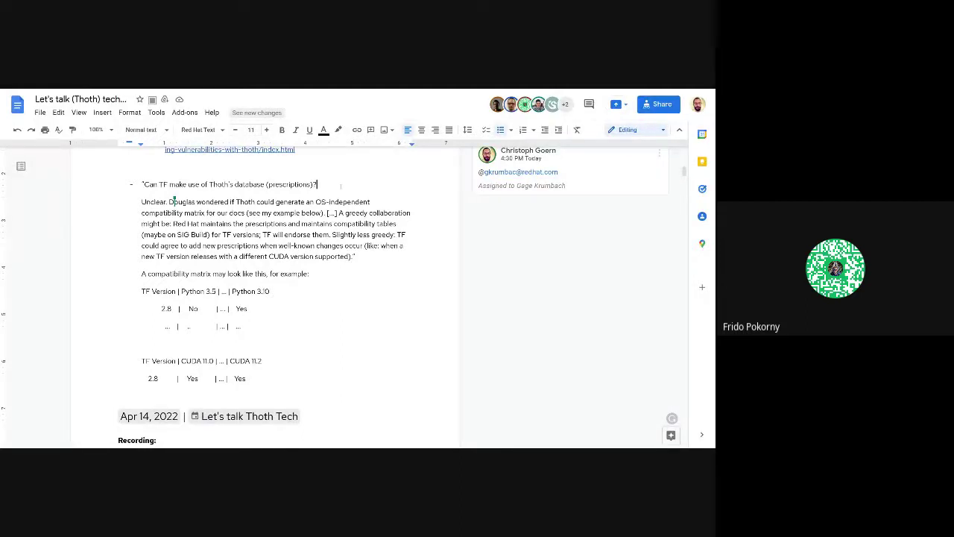
Step: Add a 'create gh-issue kind/feature' sub-bullet under the prescriptions question and select it
{"action": "key", "text": "Return"}
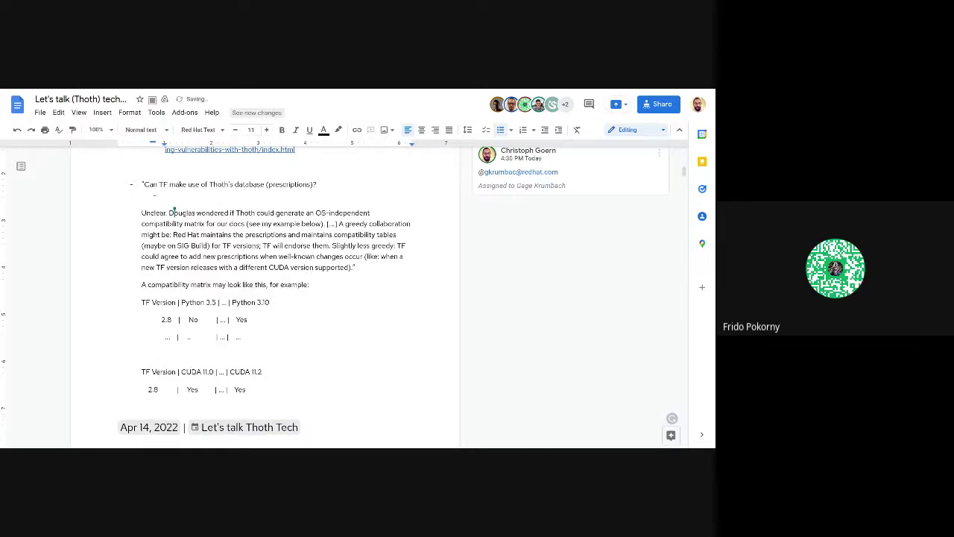
{"action": "type", "text": "create gh-issue kind/feature"}
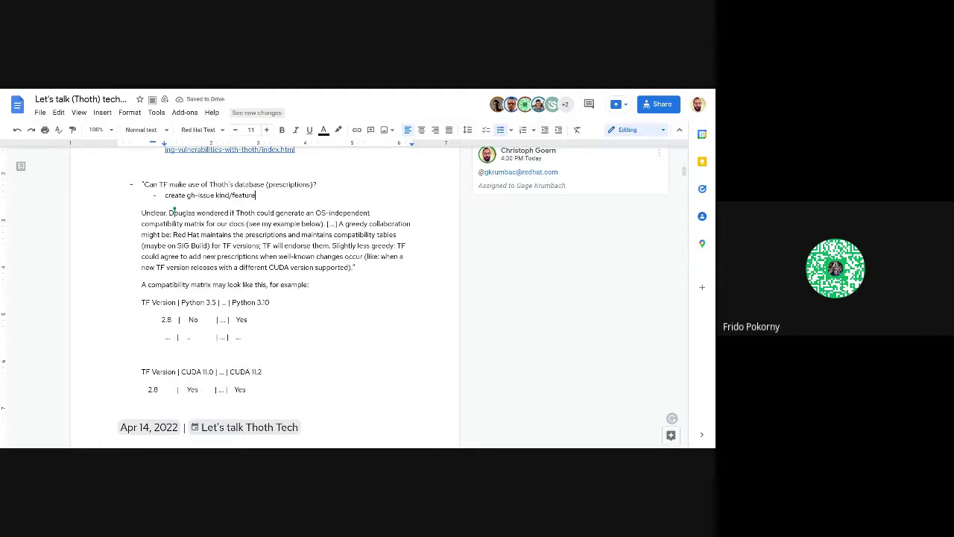
{"action": "key", "text": "ctrl+shift+Left"}
{"action": "key", "text": "ctrl+shift+Left"}
{"action": "key", "text": "ctrl+shift+Left"}
{"action": "key", "text": "ctrl+shift+Left"}
{"action": "key", "text": "ctrl+shift+Left"}
{"action": "key", "text": "ctrl+shift+Left"}
{"action": "key", "text": "ctrl+shift+Left"}
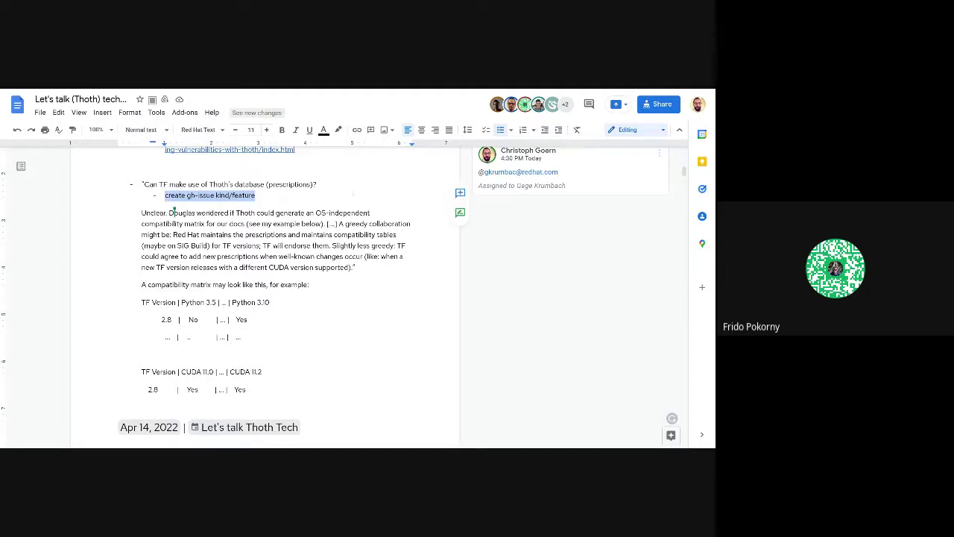
{"action": "left_click", "coordinate": [172, 212]}
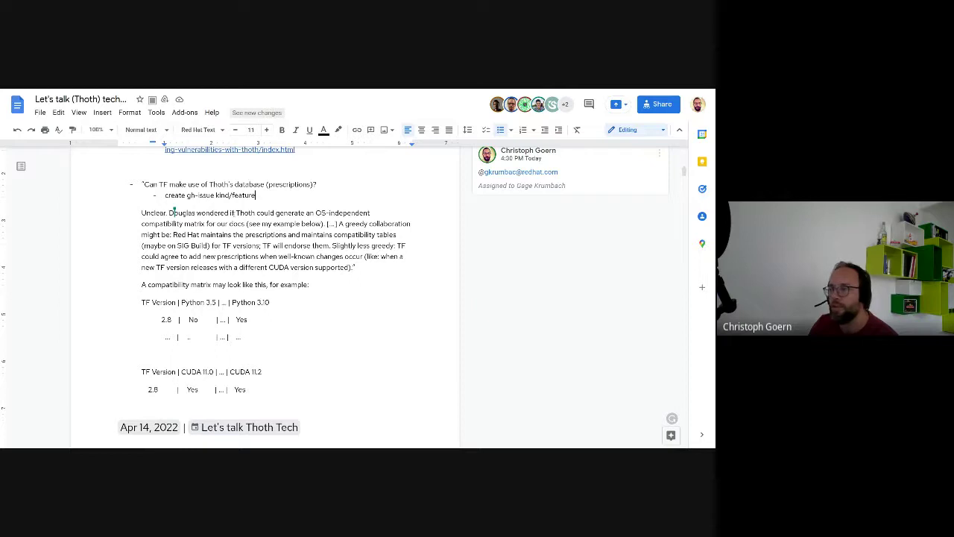
{"action": "key", "text": "ctrl+shift+Left"}
{"action": "key", "text": "ctrl+shift+Left"}
{"action": "key", "text": "ctrl+shift+Left"}
{"action": "key", "text": "ctrl+shift+Left"}
{"action": "key", "text": "ctrl+shift+Left"}
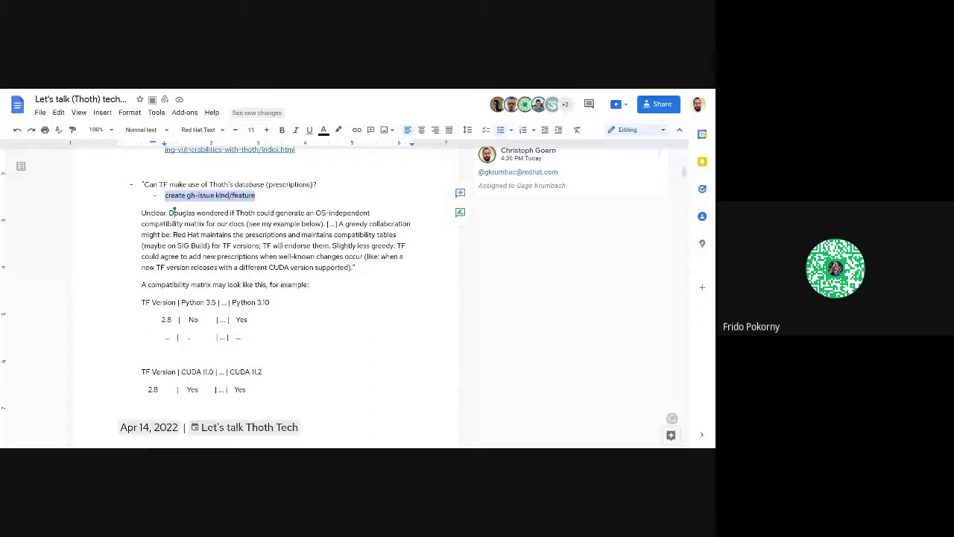
Step: Comment on 'create gh-issue kind/feature' with an @-mention of a teammate and assign it to them
{"action": "left_click", "coordinate": [460, 194]}
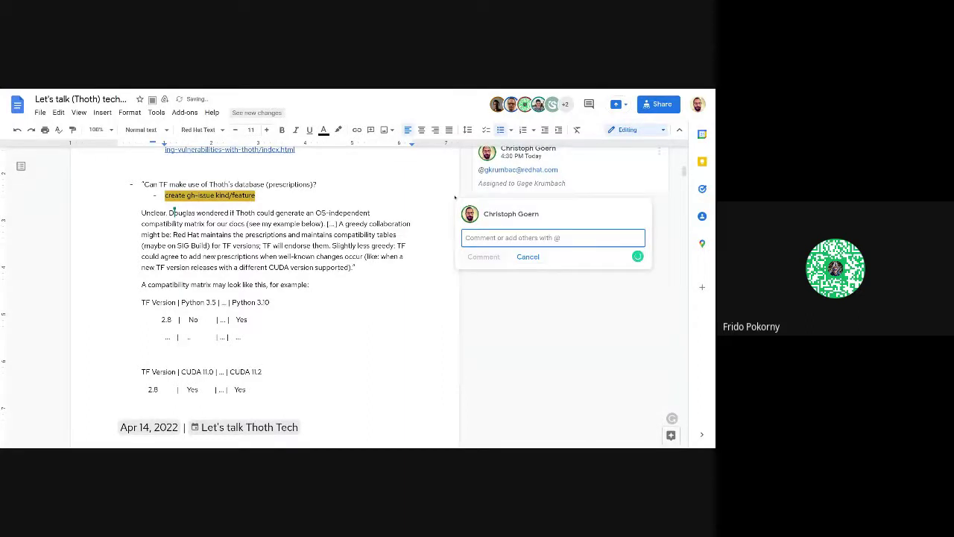
{"action": "type", "text": "@"}
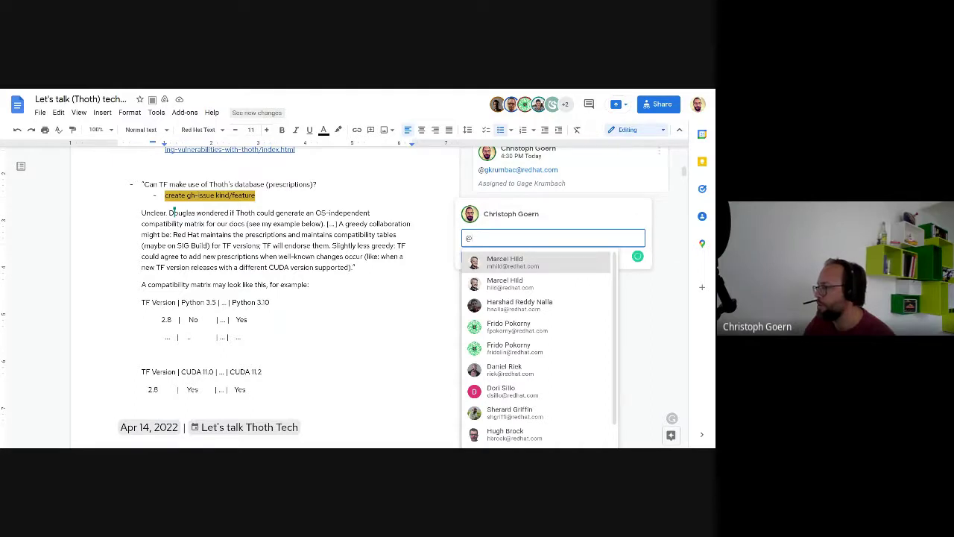
{"action": "type", "text": "maya"}
{"action": "key", "text": "Return"}
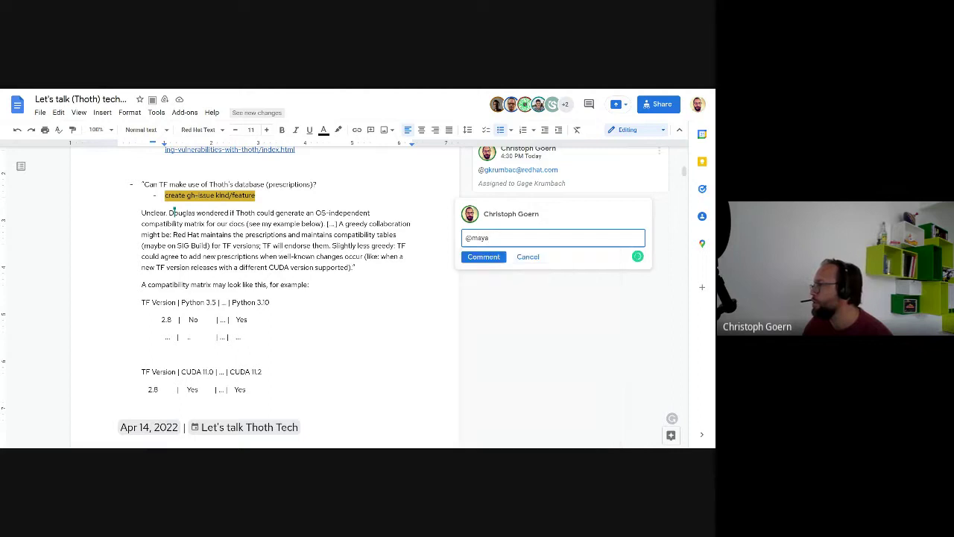
{"action": "left_click", "coordinate": [467, 257]}
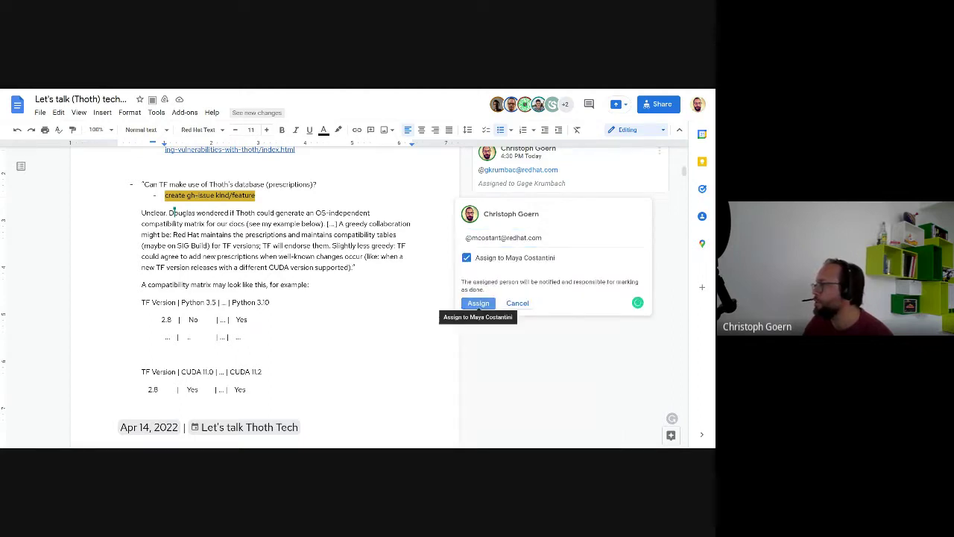
{"action": "left_click", "coordinate": [484, 303]}
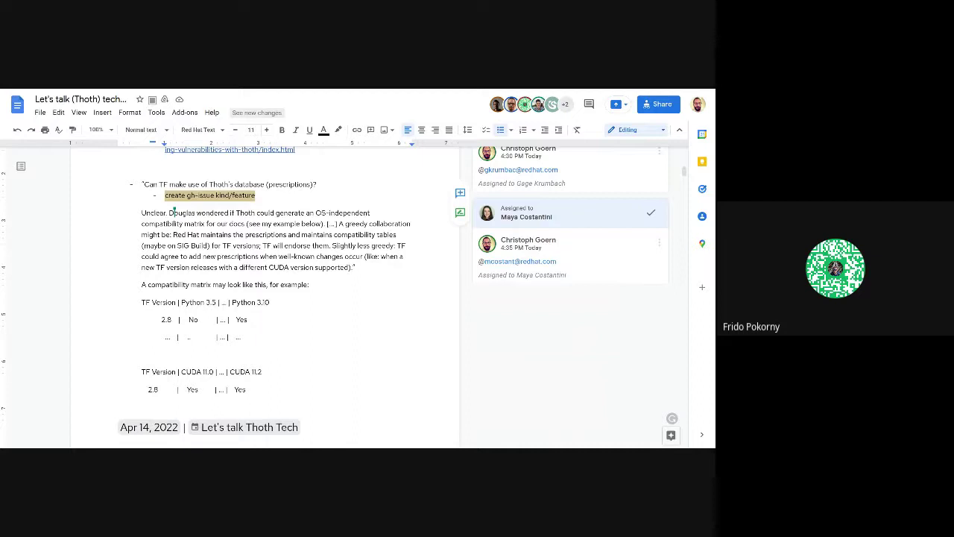
{"action": "left_click", "coordinate": [287, 194]}
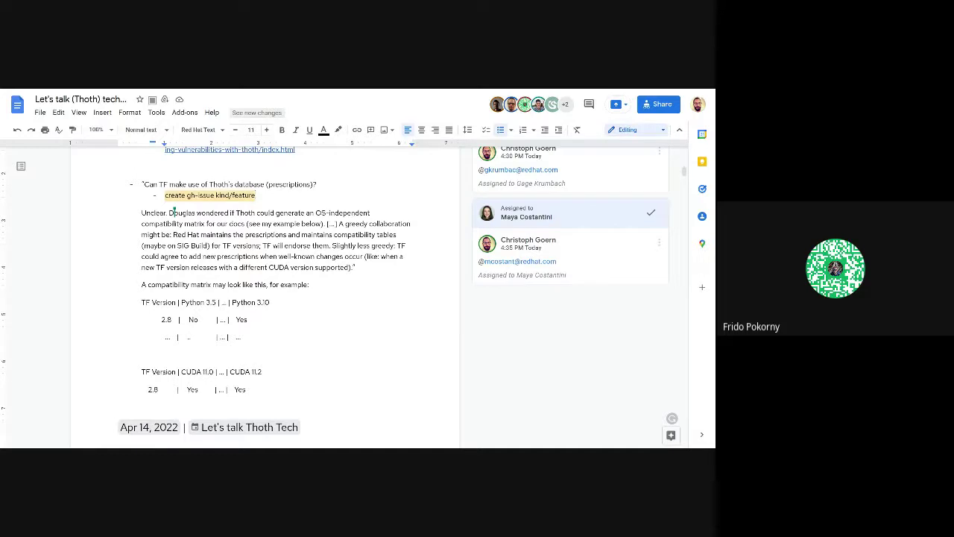
Step: Add the sub-bullet 'dont forget to put a footer/intro that thoth created the markdown', then remove it
{"action": "key", "text": "BackSpace"}
{"action": "key", "text": "Return"}
{"action": "type", "text": "dont f"}
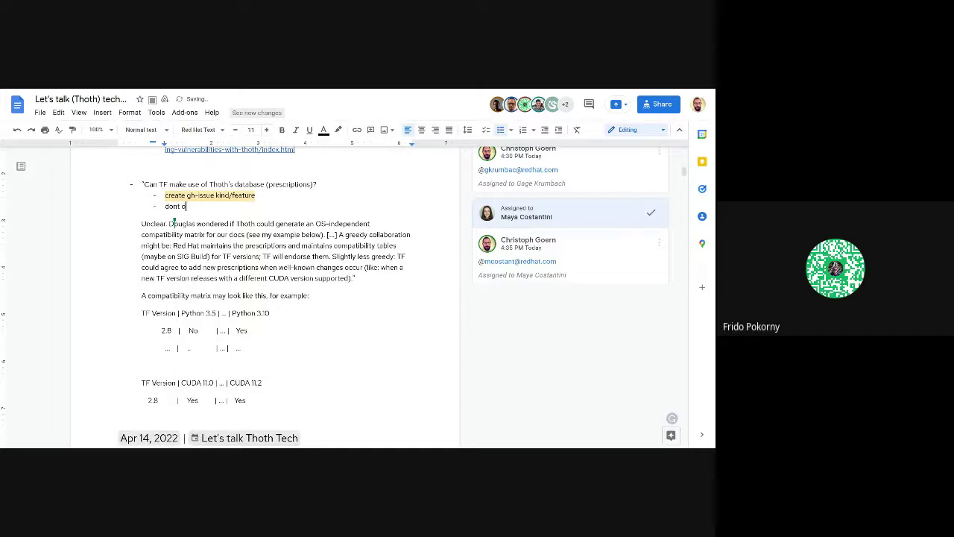
{"action": "type", "text": "orget to put a footer/intro that thoth created t"}
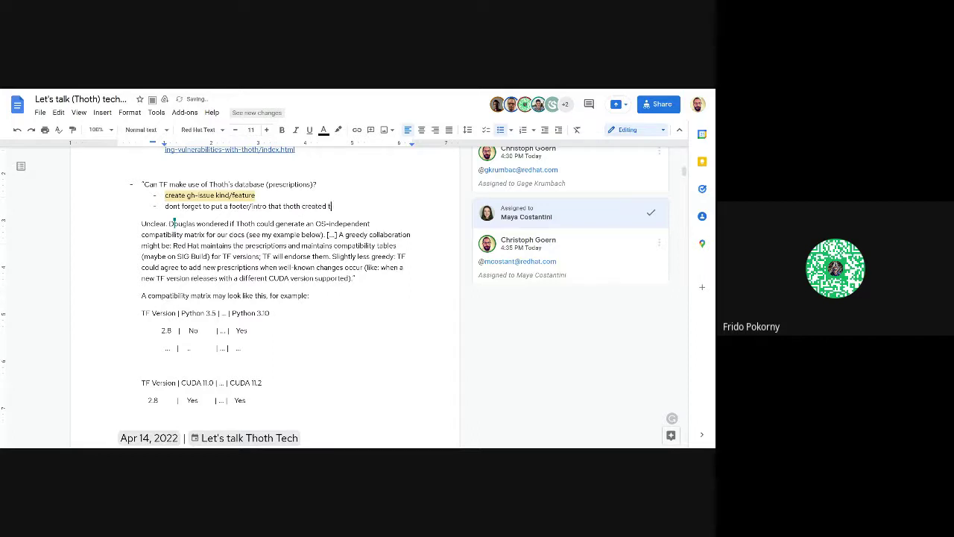
{"action": "type", "text": "he markdown"}
{"action": "key", "text": "shift+Home"}
{"action": "key", "text": "ctrl+c"}
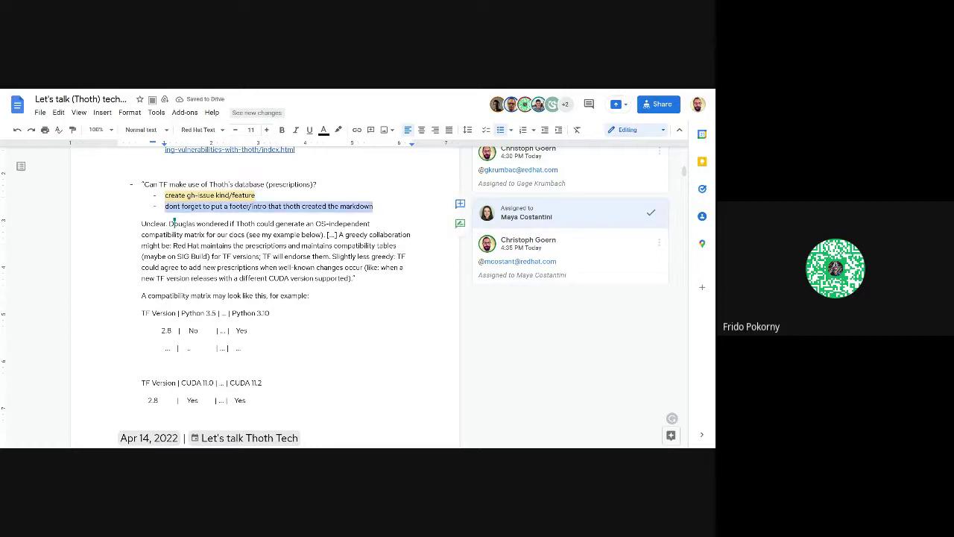
{"action": "key", "text": "BackSpace"}
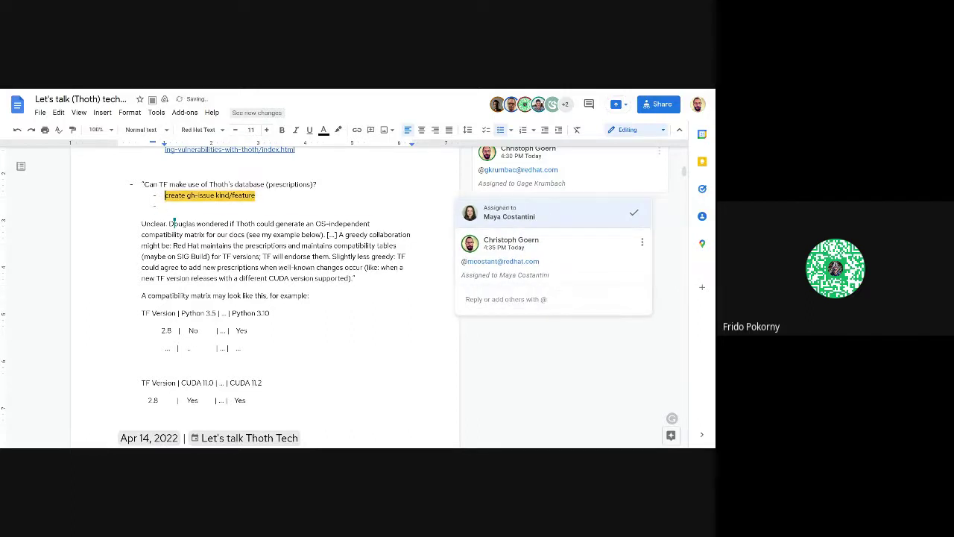
Step: Restore the footer reminder line and undo a paste misplaced under the Ubuntu 16.04 bullet
{"action": "key", "text": "ctrl+z"}
{"action": "scroll", "coordinate": [265, 298], "scroll_direction": "up", "scroll_amount": 4}
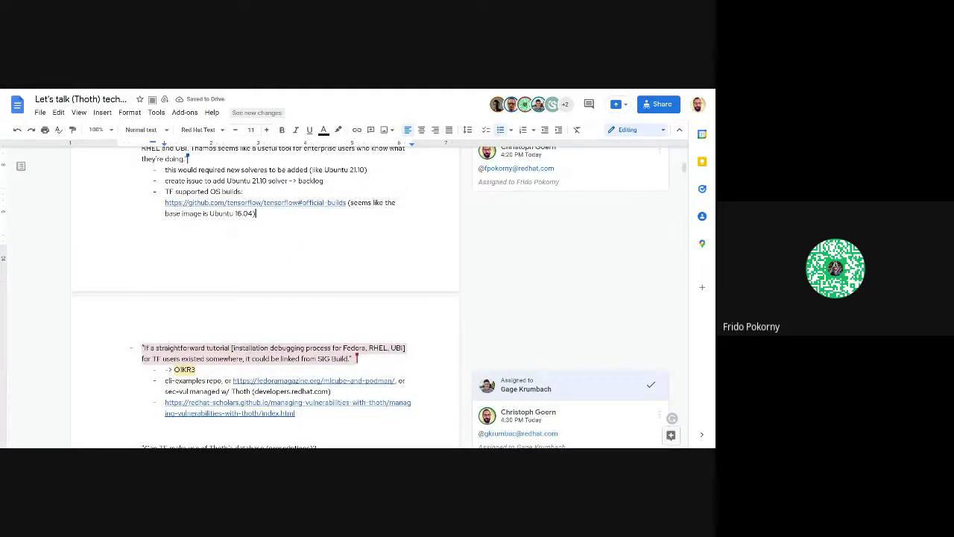
{"action": "key", "text": "ctrl+v"}
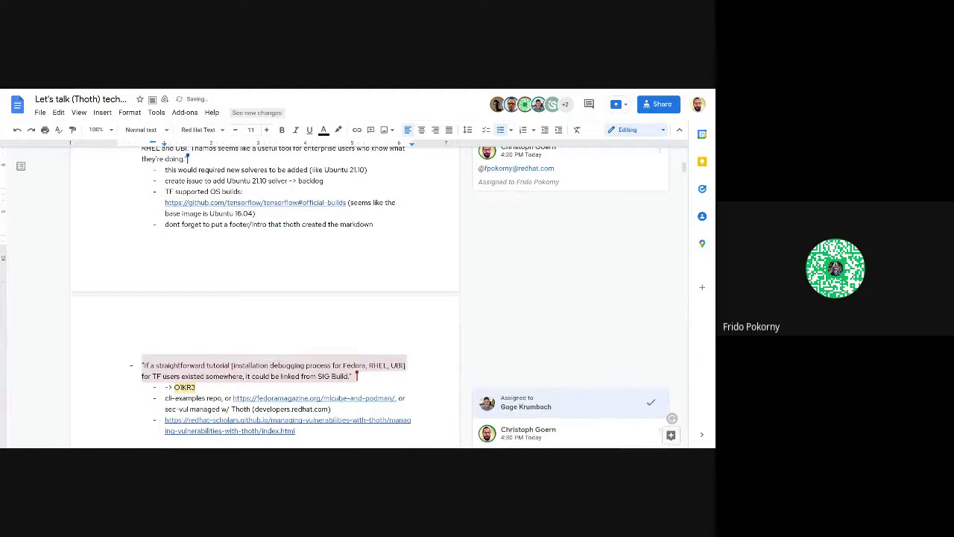
{"action": "key", "text": "ctrl+z"}
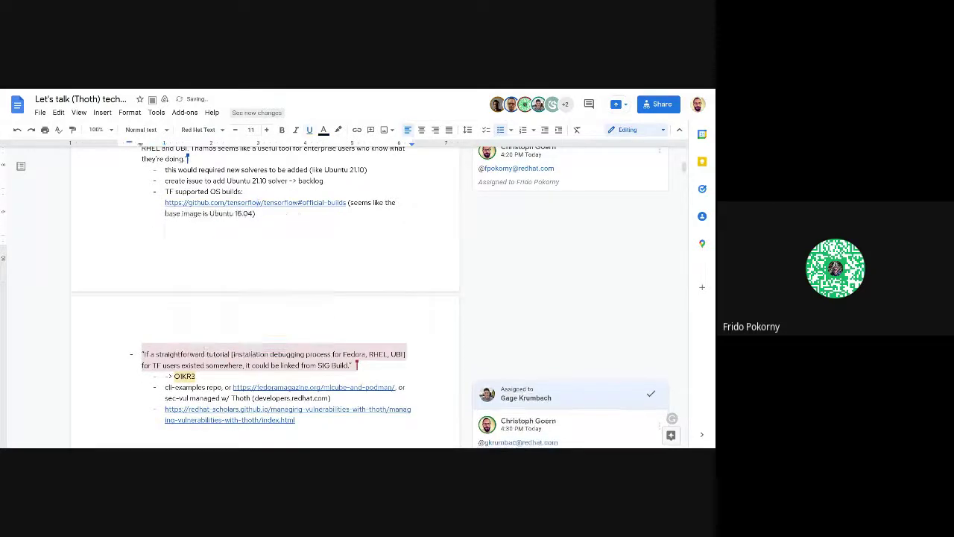
Step: Paste the footer reminder under the tutorial links and delete its final word 'markdown'
{"action": "scroll", "coordinate": [200, 182], "scroll_direction": "up", "scroll_amount": 3}
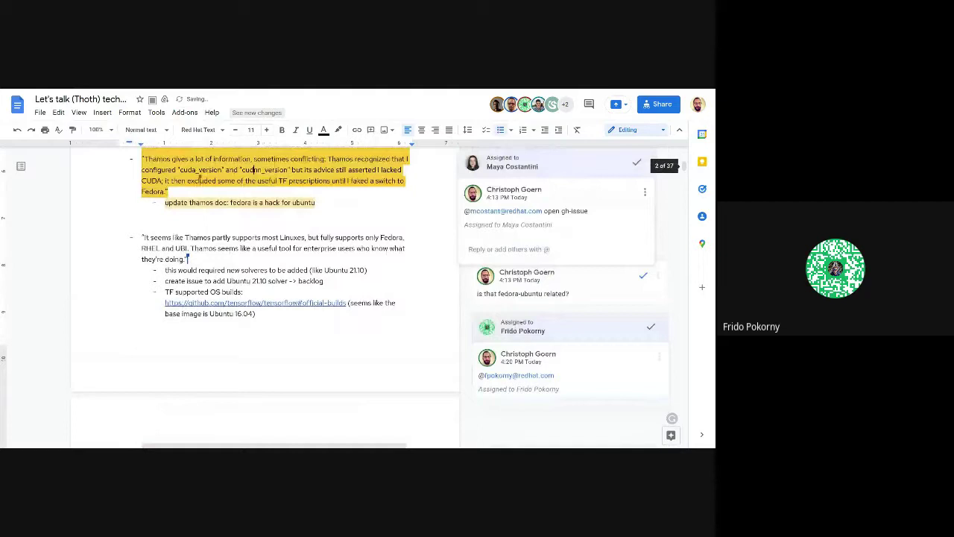
{"action": "scroll", "coordinate": [253, 169], "scroll_direction": "up", "scroll_amount": 2}
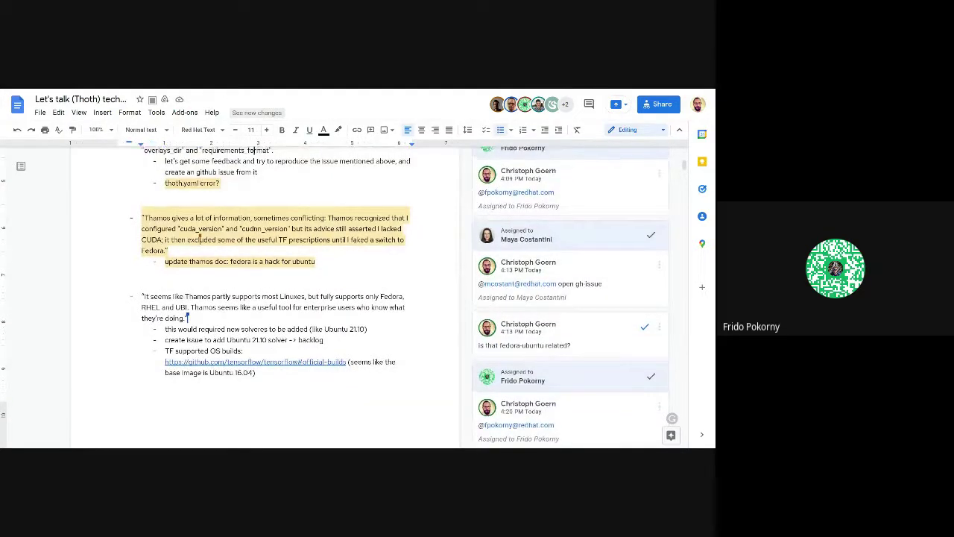
{"action": "scroll", "coordinate": [253, 155], "scroll_direction": "up", "scroll_amount": 1}
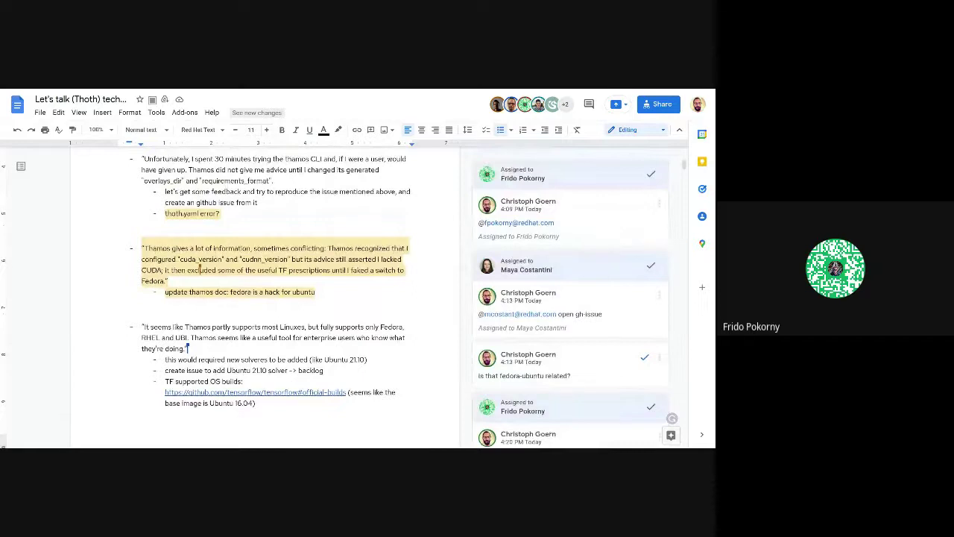
{"action": "scroll", "coordinate": [199, 270], "scroll_direction": "down", "scroll_amount": 5}
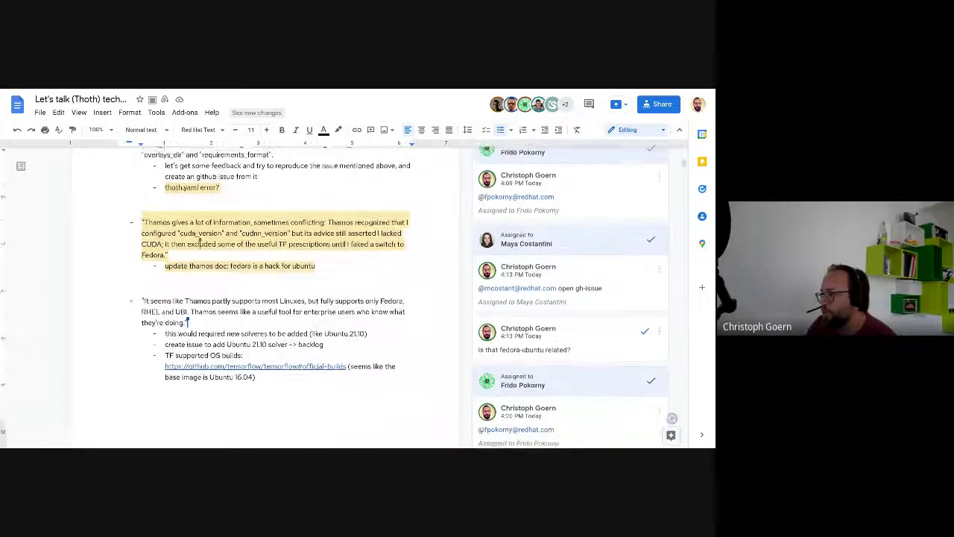
{"action": "scroll", "coordinate": [317, 326], "scroll_direction": "down", "scroll_amount": 3}
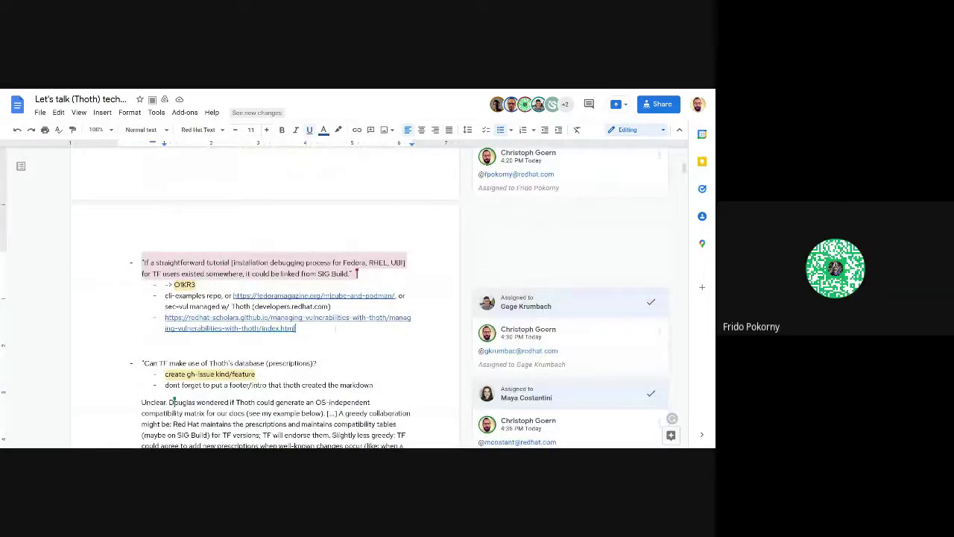
{"action": "key", "text": "ctrl+v"}
{"action": "key", "text": "BackSpace"}
{"action": "key", "text": "BackSpace"}
{"action": "key", "text": "BackSpace"}
{"action": "key", "text": "BackSpace"}
{"action": "key", "text": "BackSpace"}
{"action": "key", "text": "BackSpace"}
{"action": "key", "text": "BackSpace"}
{"action": "key", "text": "BackSpace"}
Step: End the pasted reminder with 'tutorial' and delete the blank line above the database question
{"action": "type", "text": "tutorial"}
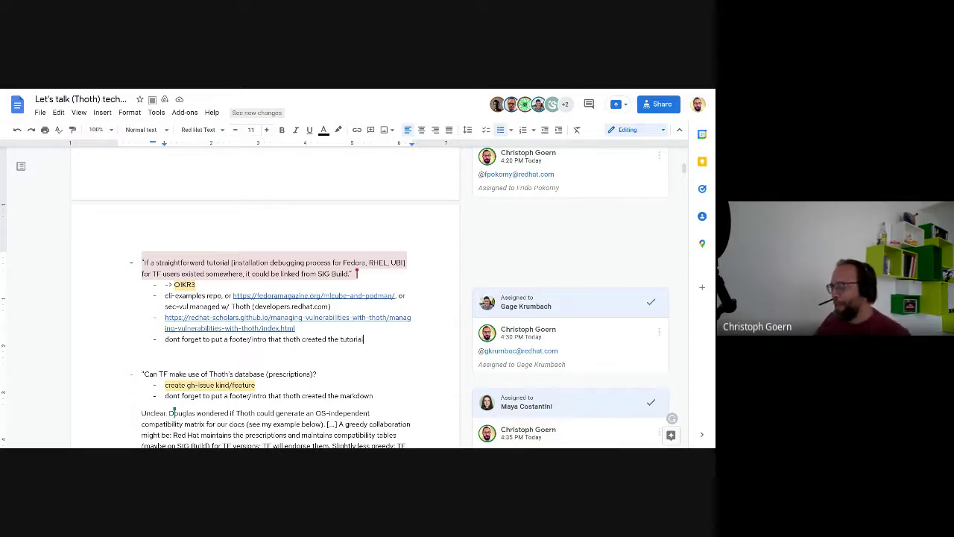
{"action": "left_click", "coordinate": [118, 357]}
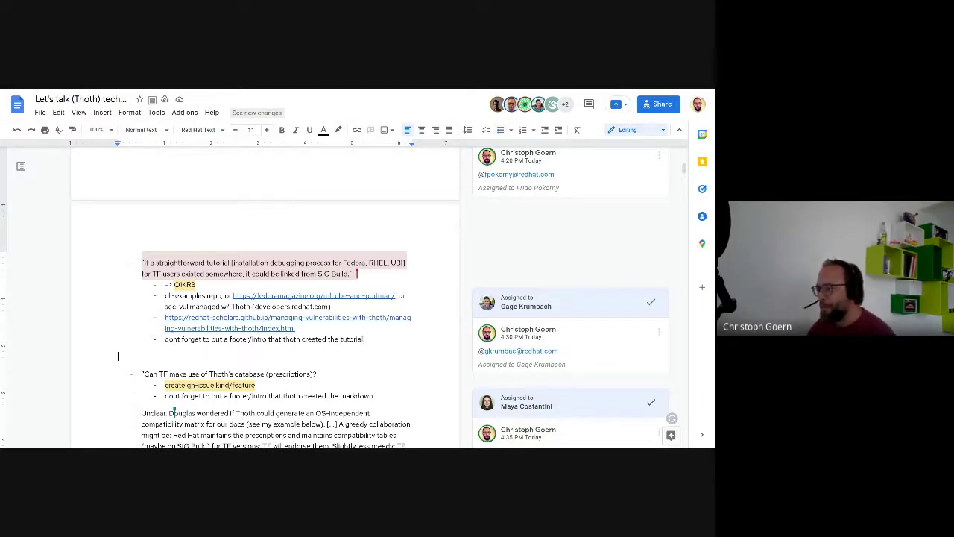
{"action": "key", "text": "BackSpace"}
{"action": "scroll", "coordinate": [298, 298], "scroll_direction": "down", "scroll_amount": 2}
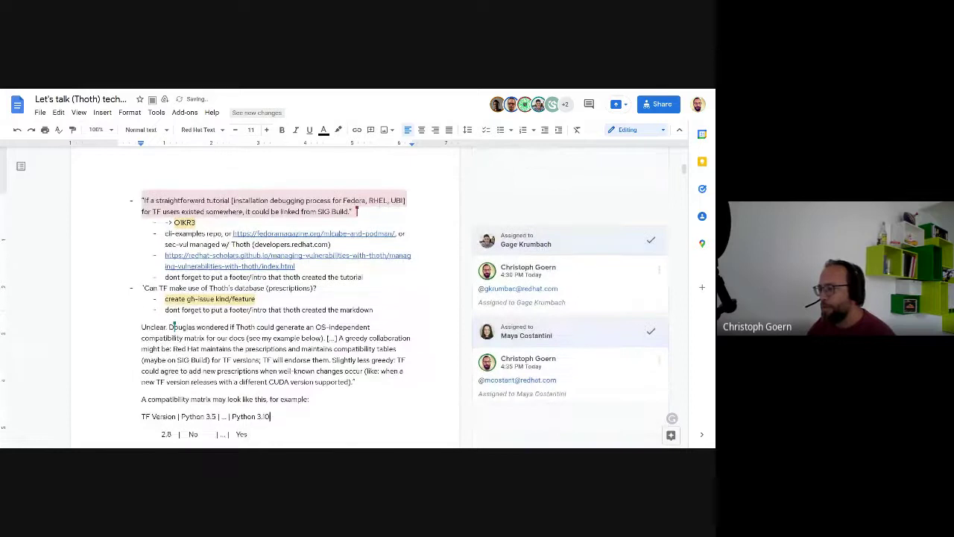
{"action": "scroll", "coordinate": [298, 299], "scroll_direction": "down", "scroll_amount": 3}
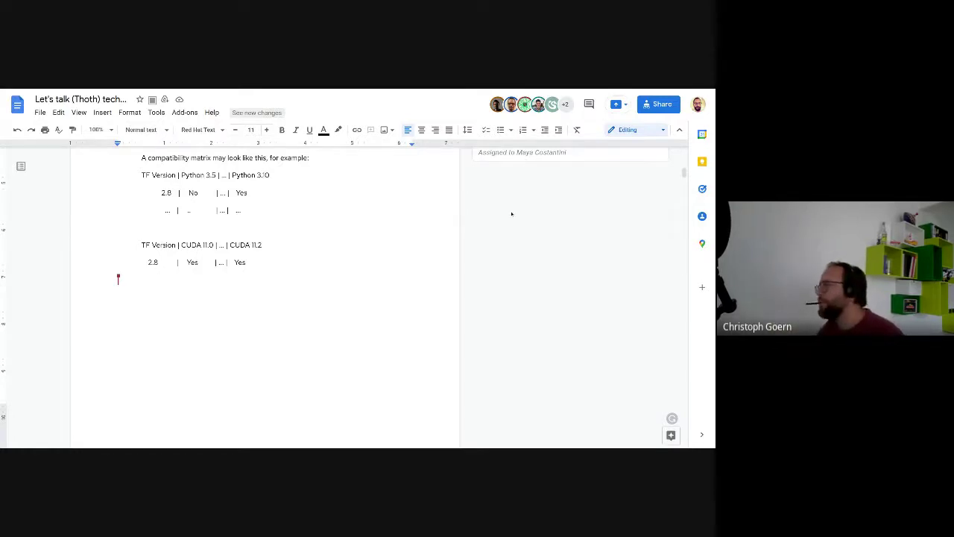
{"action": "scroll", "coordinate": [512, 214], "scroll_direction": "up", "scroll_amount": 2}
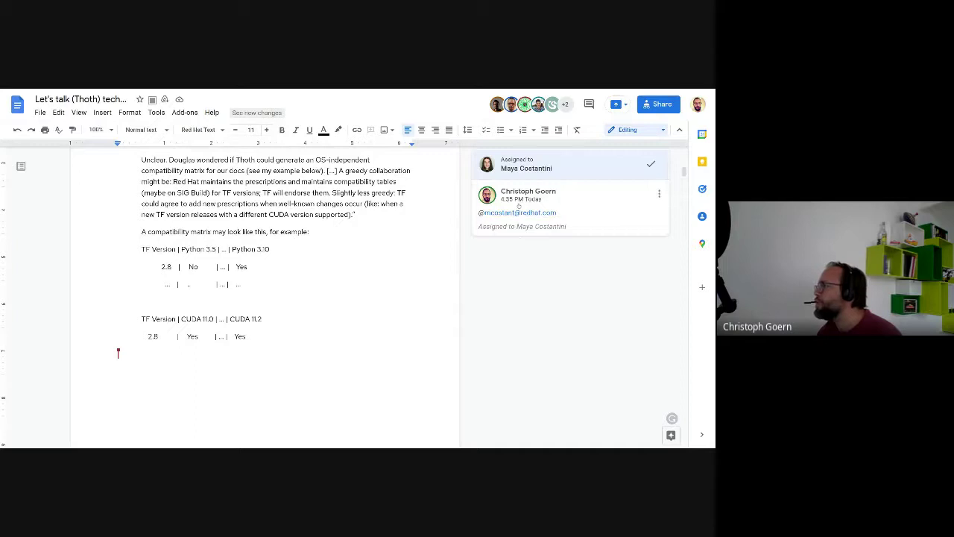